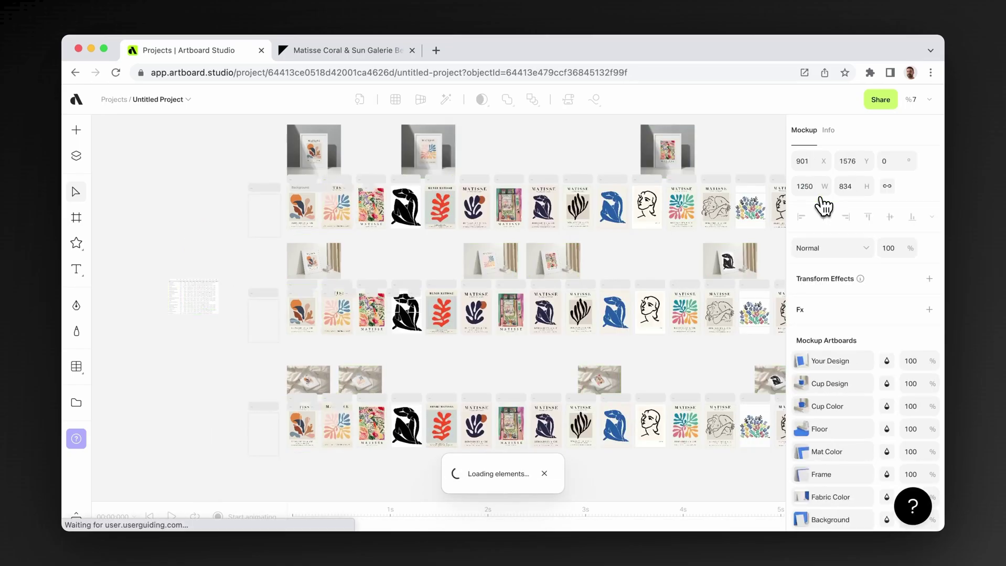
{"action": "scroll", "coordinate": [404, 202], "scroll_direction": "up", "scroll_amount": 3}
{"action": "scroll", "coordinate": [645, 191], "scroll_direction": "up", "scroll_amount": 3}
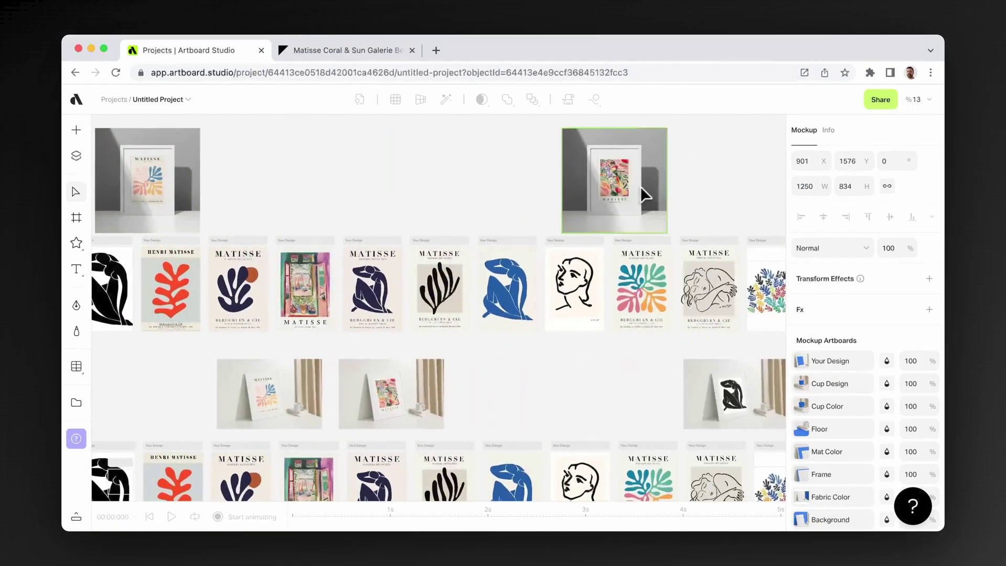
{"action": "scroll", "coordinate": [625, 197], "scroll_direction": "up", "scroll_amount": 3}
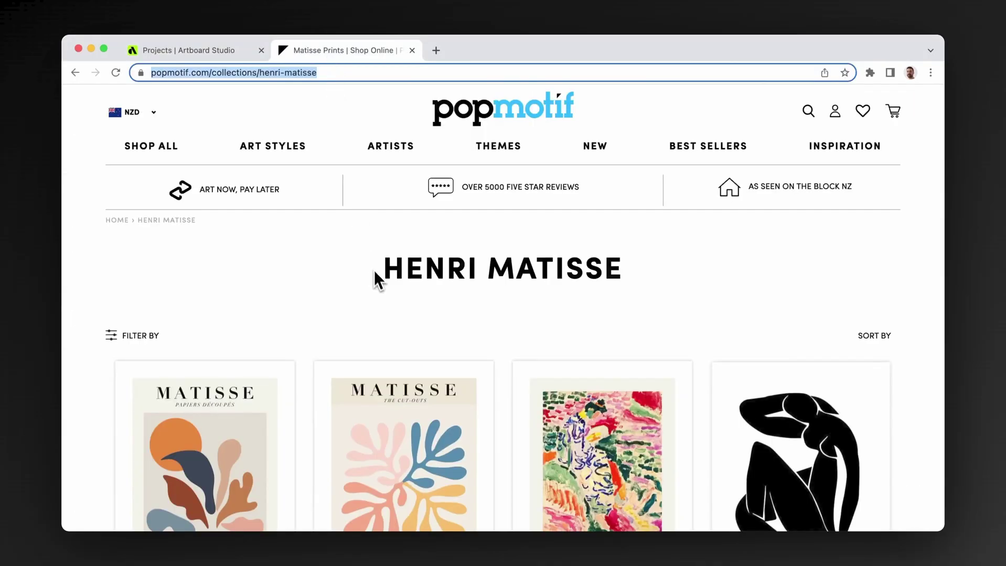
{"action": "scroll", "coordinate": [375, 276], "scroll_direction": "down", "scroll_amount": 3}
{"action": "scroll", "coordinate": [375, 276], "scroll_direction": "down", "scroll_amount": 5}
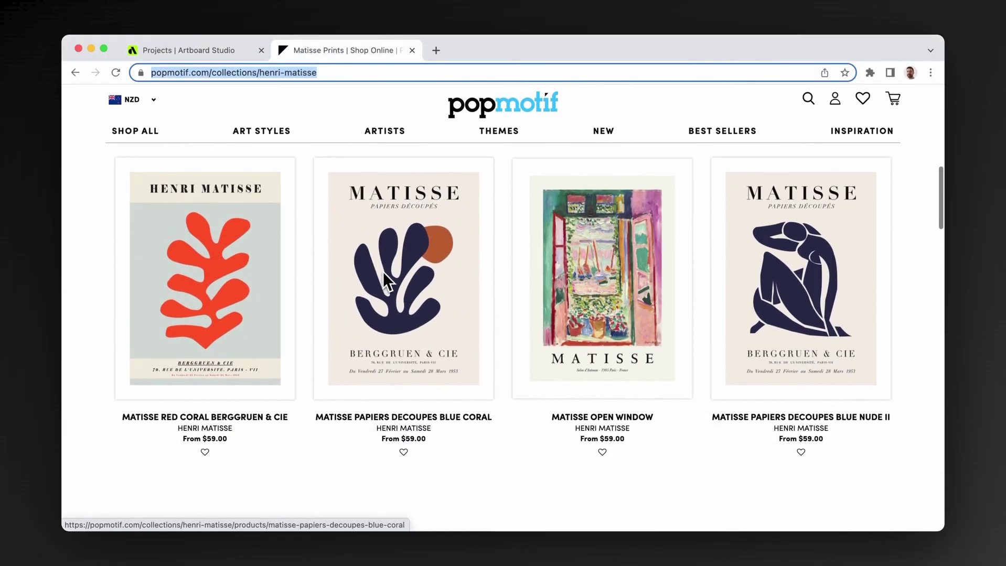
{"action": "scroll", "coordinate": [384, 272], "scroll_direction": "down", "scroll_amount": 2}
{"action": "scroll", "coordinate": [385, 272], "scroll_direction": "down", "scroll_amount": 2}
{"action": "scroll", "coordinate": [384, 272], "scroll_direction": "down", "scroll_amount": 5}
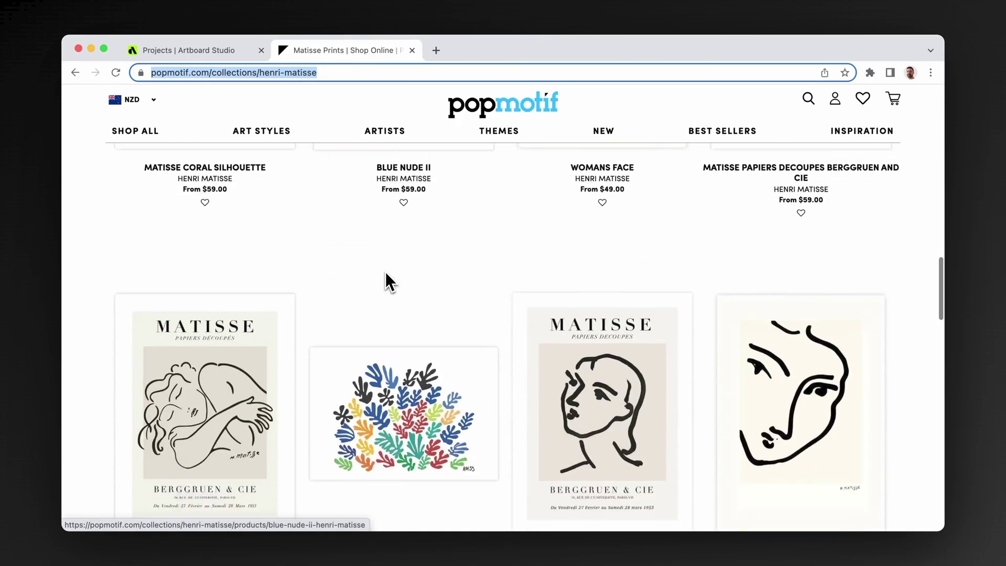
{"action": "scroll", "coordinate": [385, 272], "scroll_direction": "down", "scroll_amount": 2}
{"action": "scroll", "coordinate": [384, 272], "scroll_direction": "up", "scroll_amount": 5}
{"action": "scroll", "coordinate": [384, 272], "scroll_direction": "up", "scroll_amount": 5}
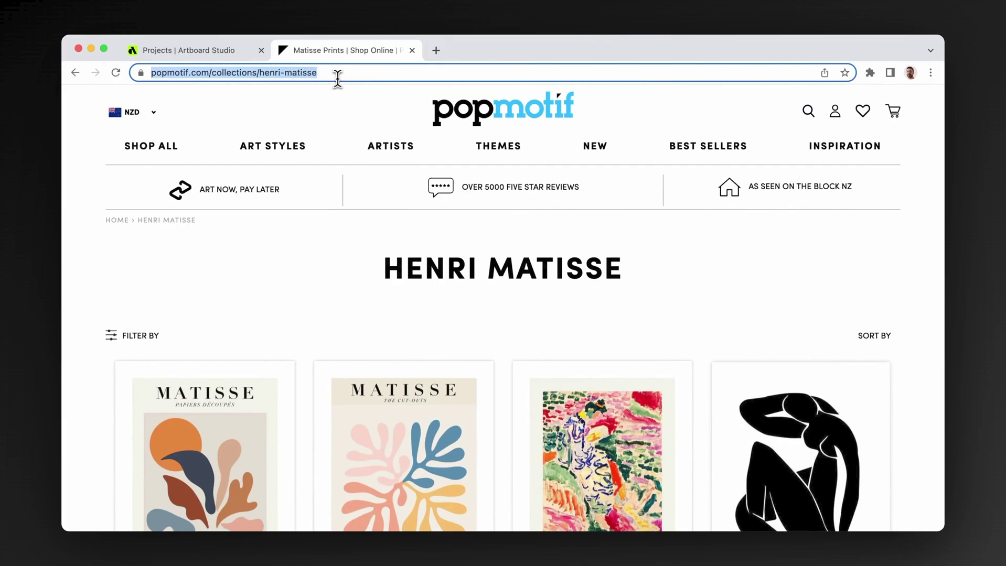
Select the full Henri Matisse collection URL in the popmotif address bar.
{"action": "left_click", "coordinate": [338, 72]}
{"action": "left_click", "coordinate": [340, 72]}
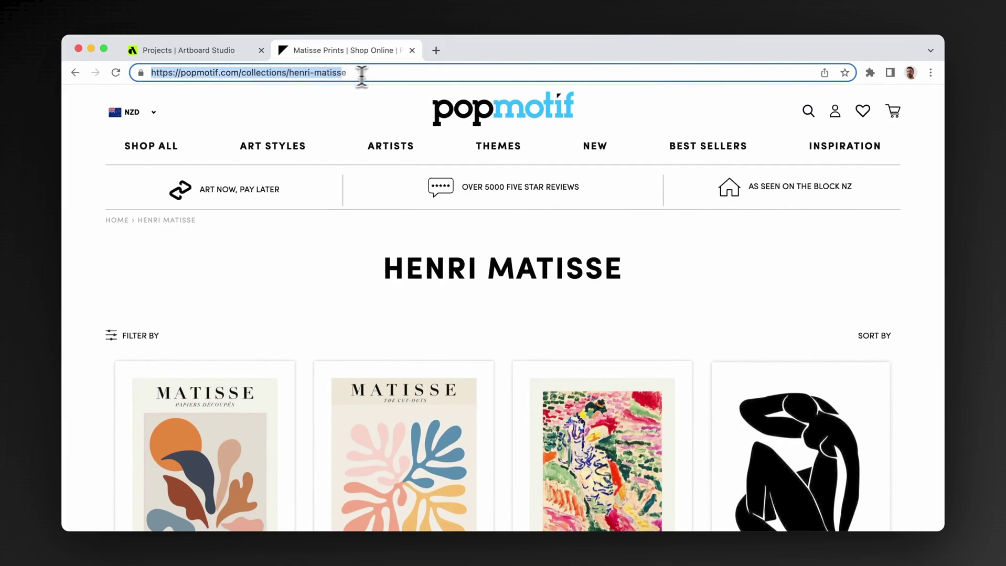
Import the popmotif Henri Matisse collection via Shopify (beta) and select all 23 products.
{"action": "left_click", "coordinate": [235, 51]}
{"action": "left_click", "coordinate": [76, 366]}
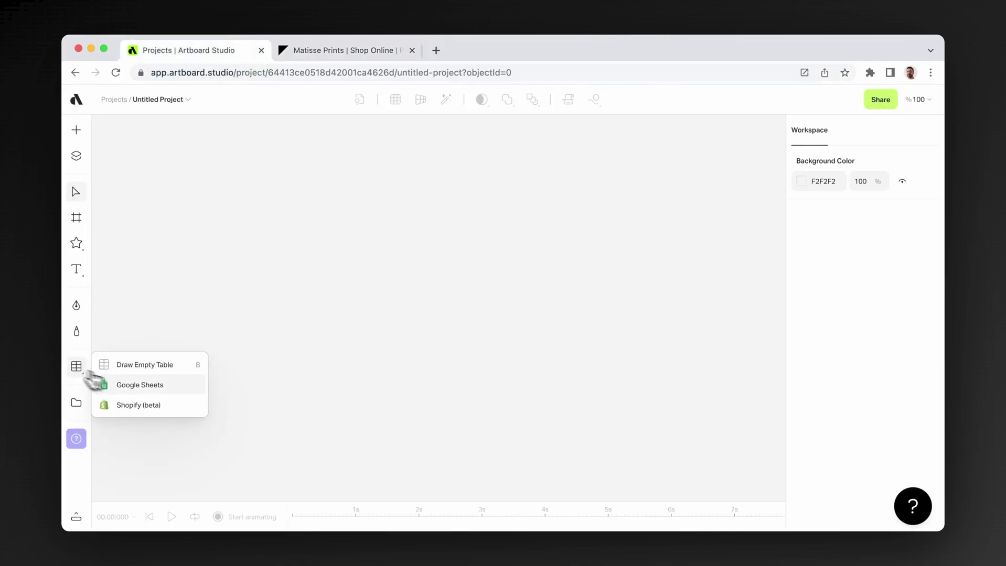
{"action": "left_click", "coordinate": [133, 405]}
{"action": "type", "text": "https://popmotif.com/collections/henri-matisse"}
{"action": "left_click", "coordinate": [598, 341]}
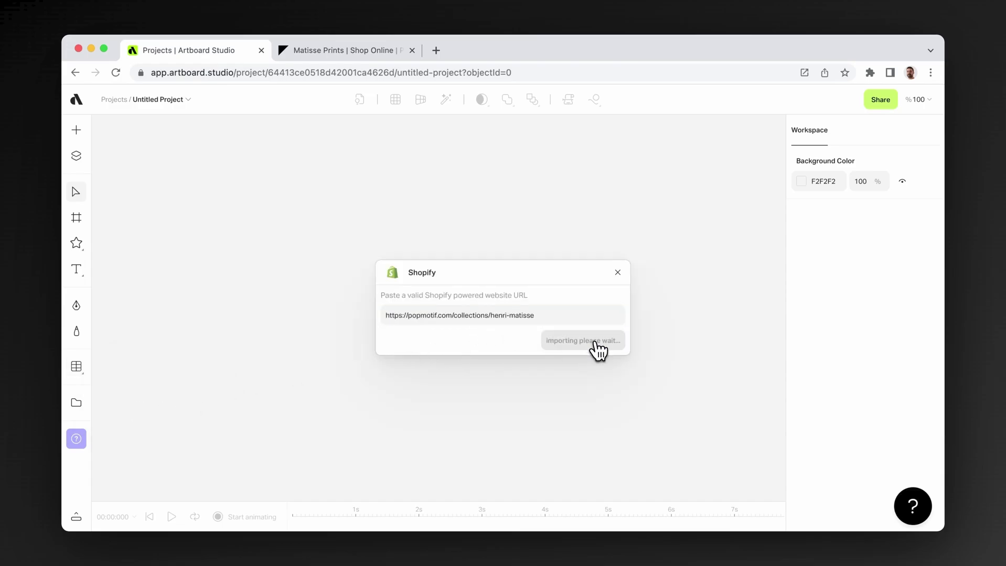
{"action": "left_click_drag", "start_coordinate": [447, 143], "coordinate": [395, 133]}
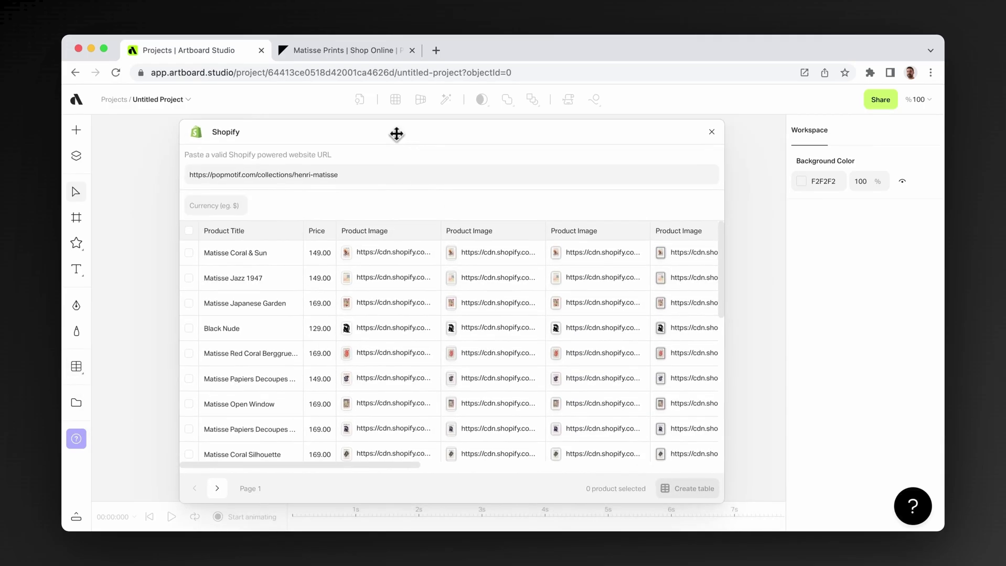
{"action": "scroll", "coordinate": [393, 289], "scroll_direction": "down", "scroll_amount": 3}
{"action": "scroll", "coordinate": [367, 299], "scroll_direction": "down", "scroll_amount": 3}
{"action": "scroll", "coordinate": [368, 299], "scroll_direction": "up", "scroll_amount": 8}
{"action": "left_click", "coordinate": [189, 232]}
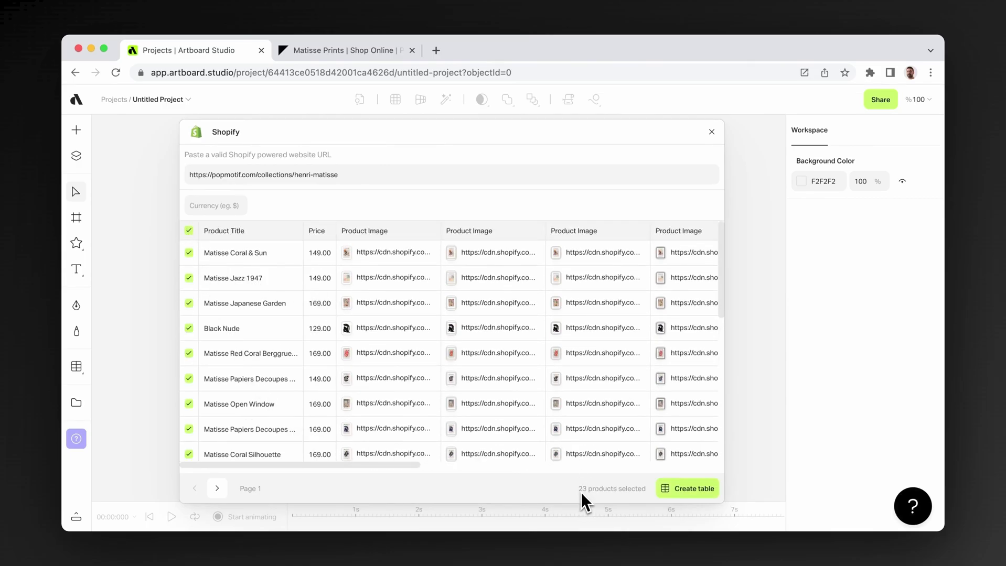
Create the 23-product Matisse table on the canvas and inspect its titles, prices and images.
{"action": "left_click", "coordinate": [687, 497]}
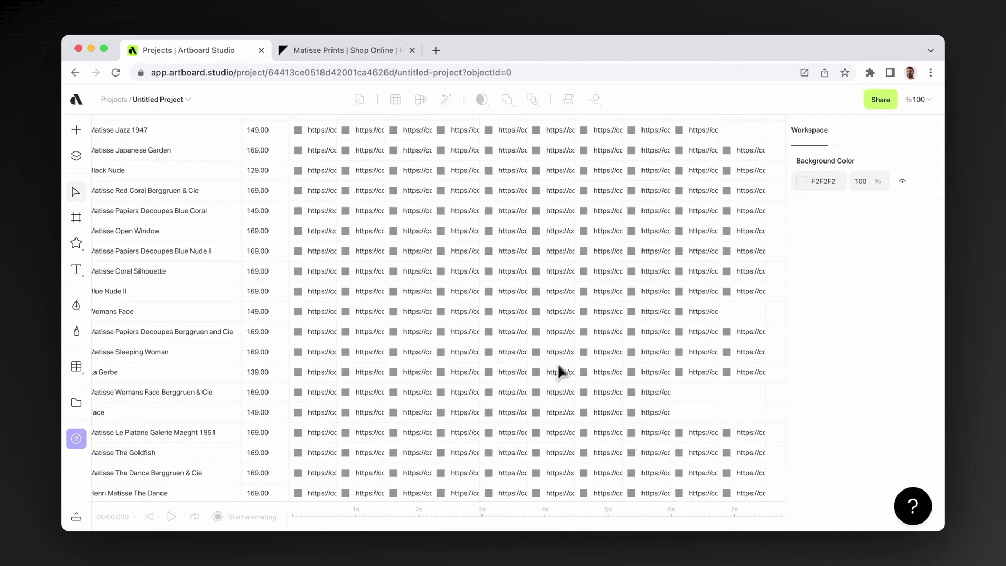
{"action": "left_click", "coordinate": [550, 360]}
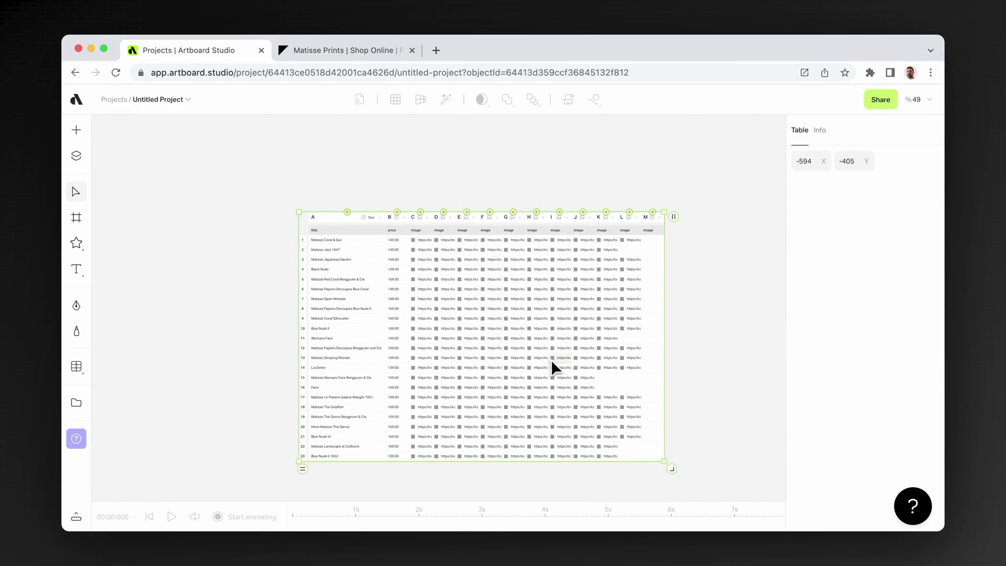
{"action": "scroll", "coordinate": [357, 246], "scroll_direction": "up", "scroll_amount": 5}
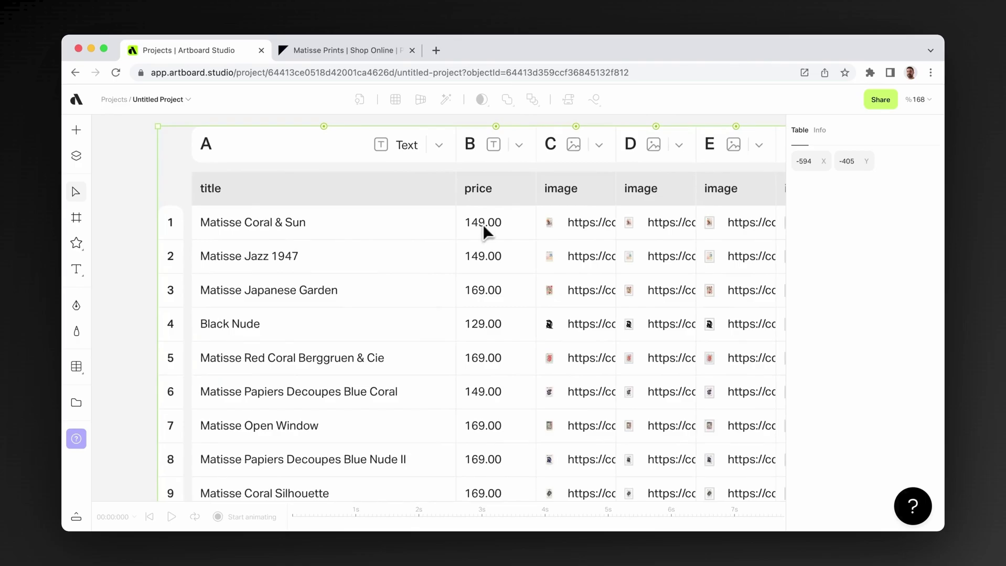
{"action": "scroll", "coordinate": [508, 235], "scroll_direction": "right", "scroll_amount": 5}
{"action": "scroll", "coordinate": [328, 244], "scroll_direction": "down", "scroll_amount": 5}
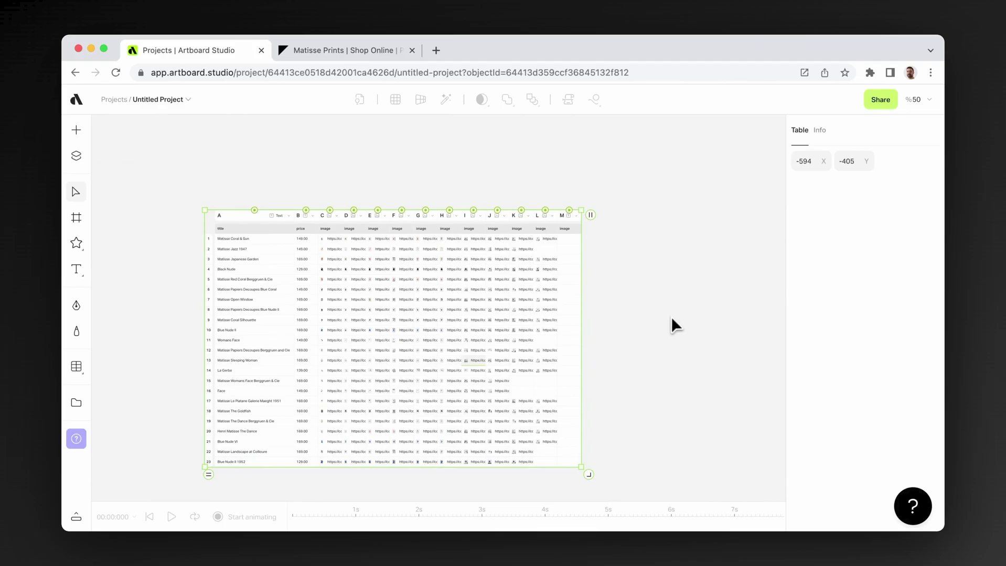
{"action": "left_click", "coordinate": [236, 181]}
{"action": "left_click", "coordinate": [77, 132]}
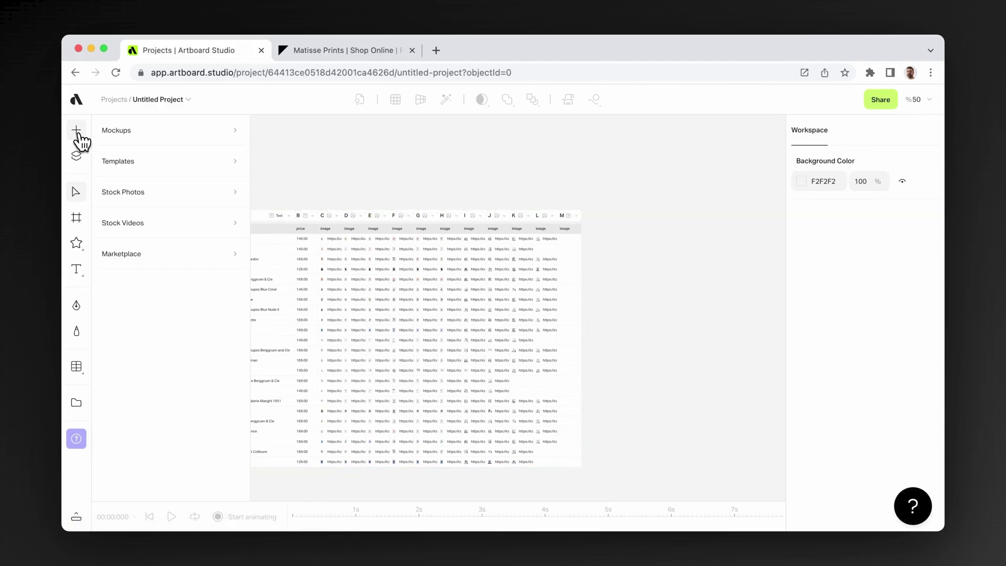
Search mockups for 'frame' and place the Photo Frame Mockup right of the product table.
{"action": "left_click", "coordinate": [119, 132]}
{"action": "type", "text": "frame"}
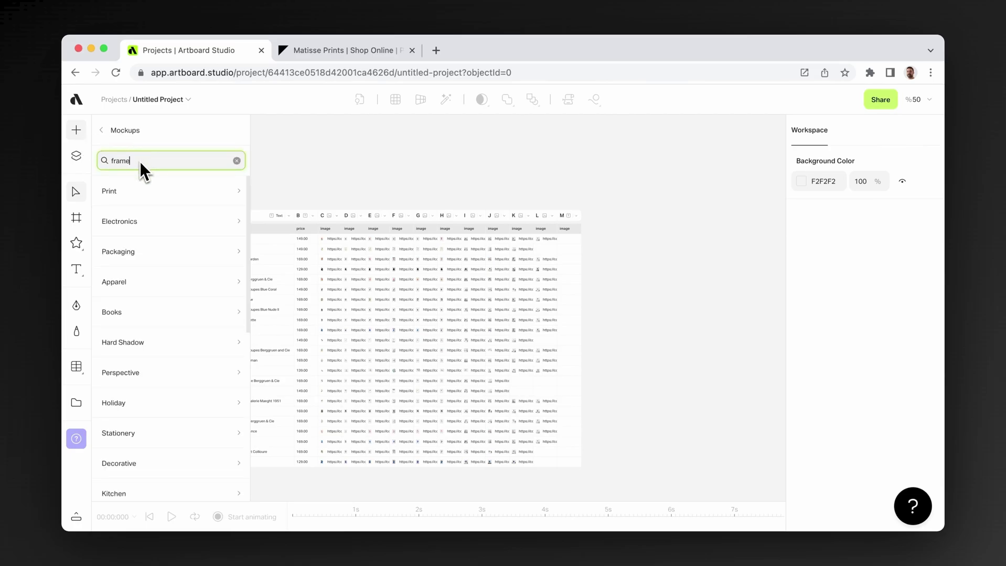
{"action": "key", "text": "Return"}
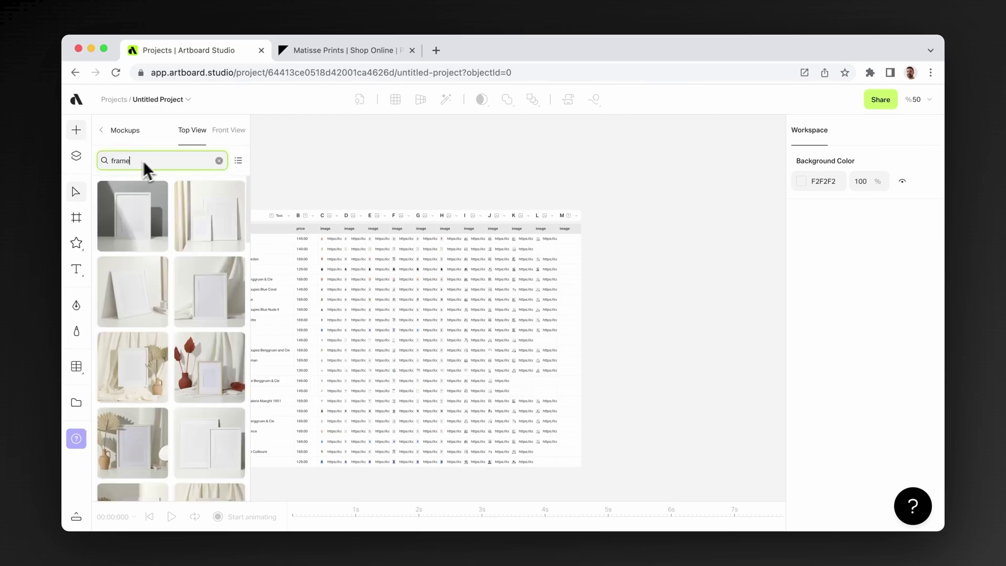
{"action": "scroll", "coordinate": [209, 275], "scroll_direction": "down", "scroll_amount": 5}
{"action": "scroll", "coordinate": [207, 276], "scroll_direction": "down", "scroll_amount": 5}
{"action": "scroll", "coordinate": [201, 273], "scroll_direction": "up", "scroll_amount": 10}
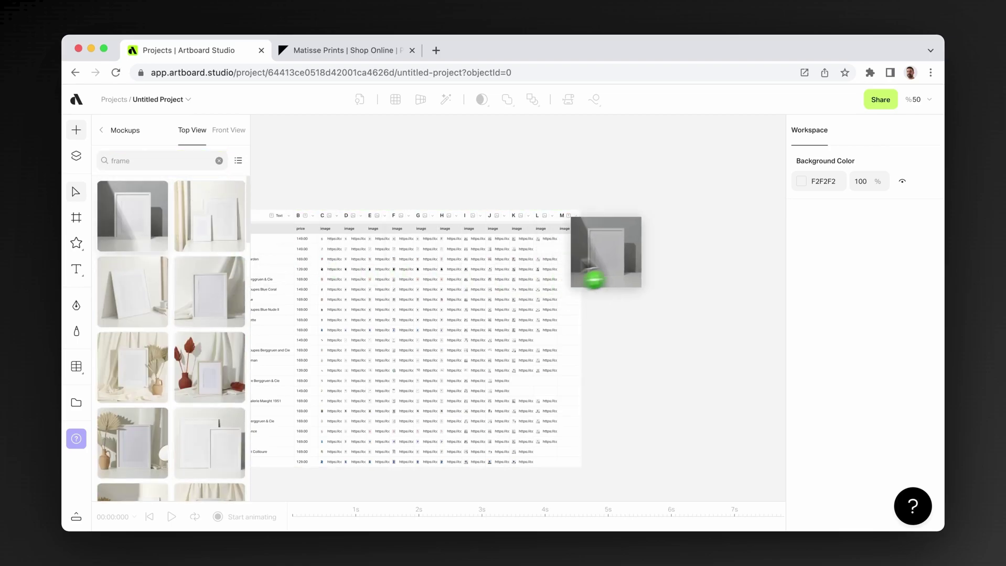
{"action": "left_click_drag", "start_coordinate": [135, 222], "coordinate": [701, 226]}
{"action": "scroll", "coordinate": [457, 233], "scroll_direction": "down", "scroll_amount": 3}
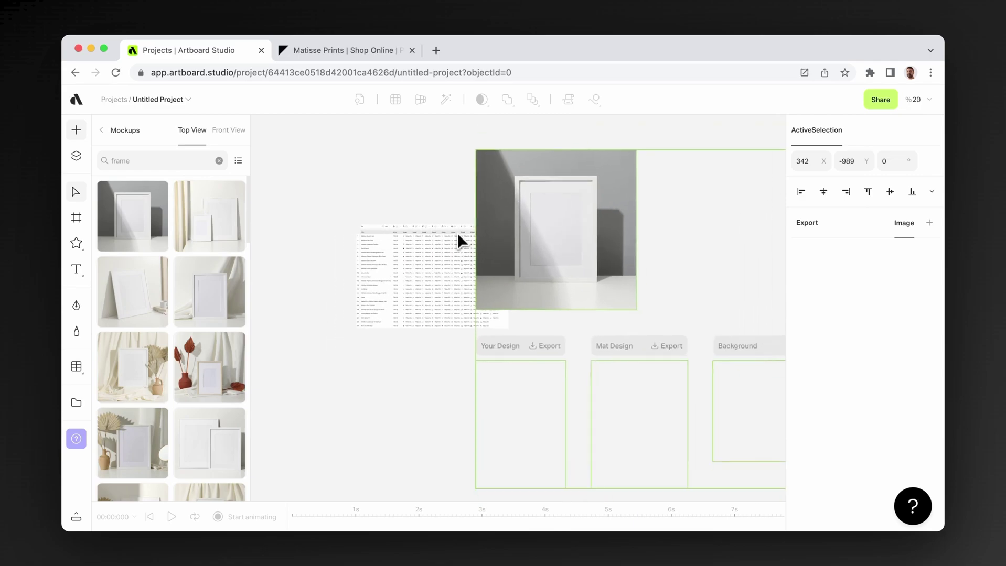
{"action": "left_click_drag", "start_coordinate": [530, 231], "coordinate": [591, 203]}
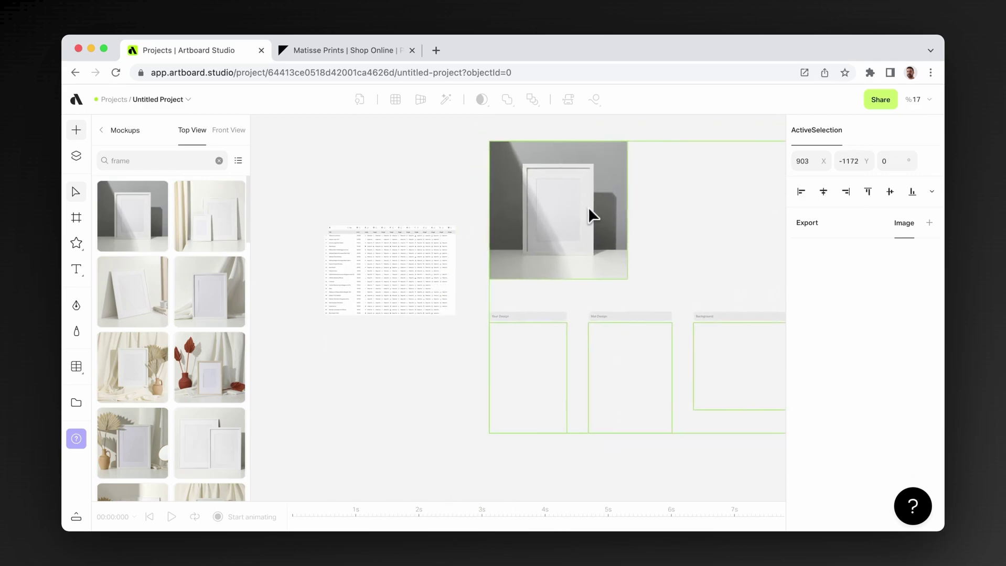
{"action": "scroll", "coordinate": [589, 209], "scroll_direction": "right", "scroll_amount": 3}
Inspect the mockup's Your Design and Background artboards, then return to the popmotif store.
{"action": "left_click", "coordinate": [404, 189]}
{"action": "left_click", "coordinate": [477, 375]}
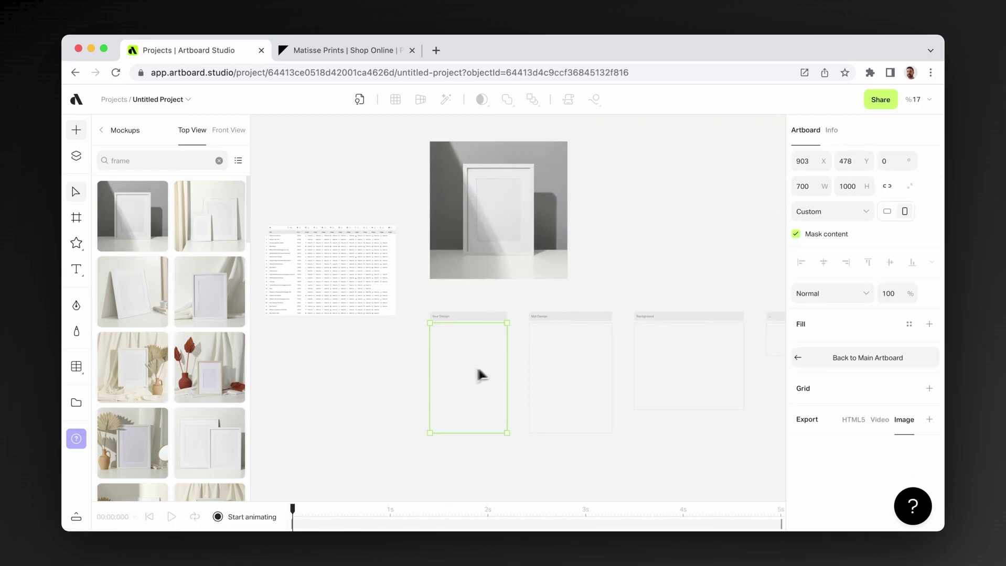
{"action": "left_click", "coordinate": [678, 371]}
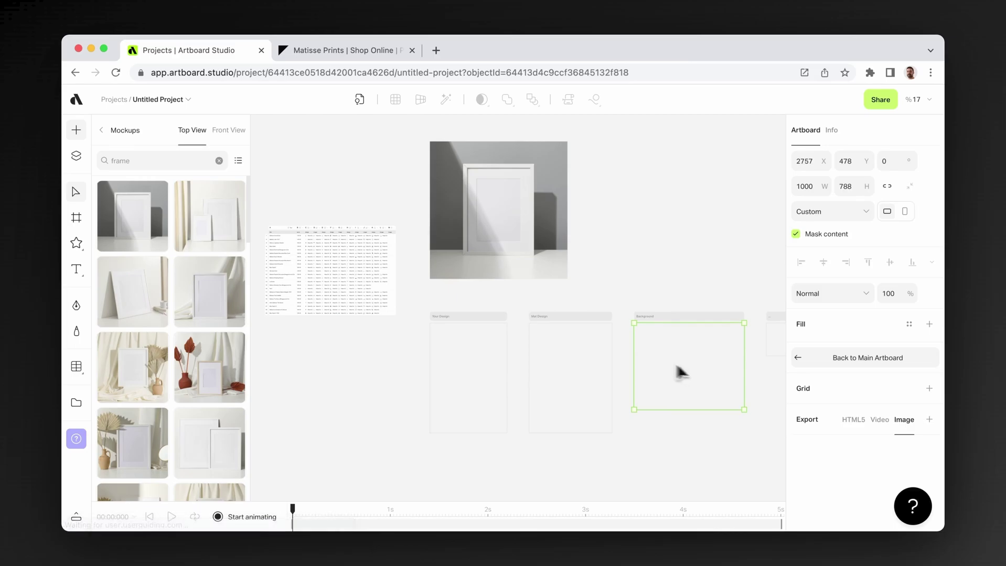
{"action": "left_click", "coordinate": [453, 370]}
{"action": "left_click", "coordinate": [337, 50]}
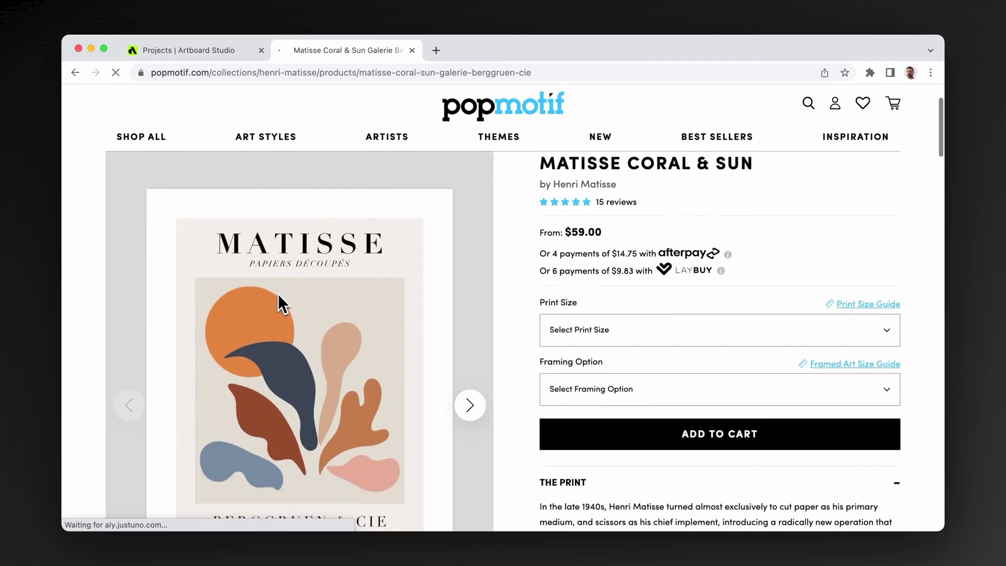
Copy the Coral & Sun poster and paste it, centred, into the Your Design artboard.
{"action": "right_click", "coordinate": [349, 287]}
{"action": "left_click", "coordinate": [369, 322]}
{"action": "left_click", "coordinate": [197, 50]}
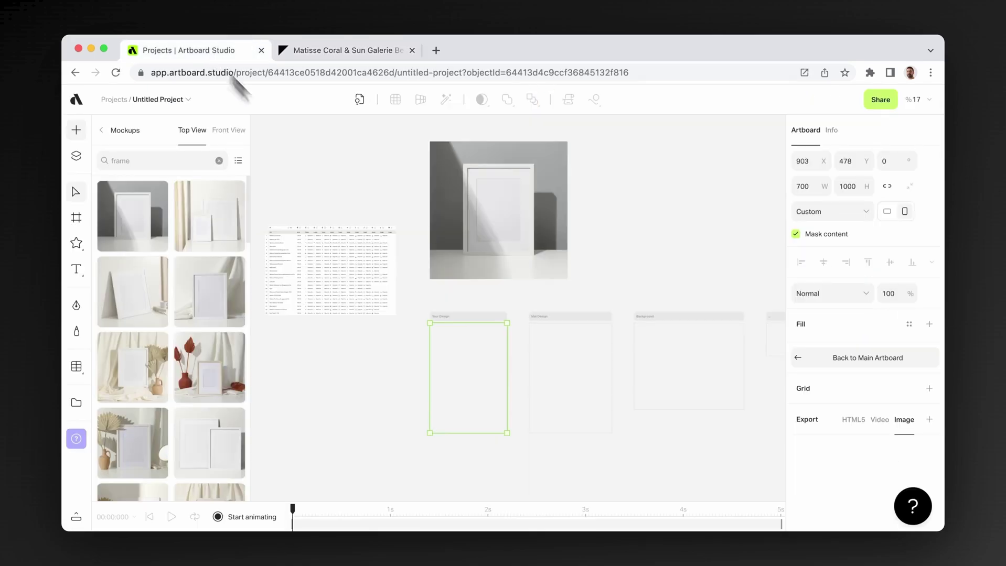
{"action": "key", "text": "super+v"}
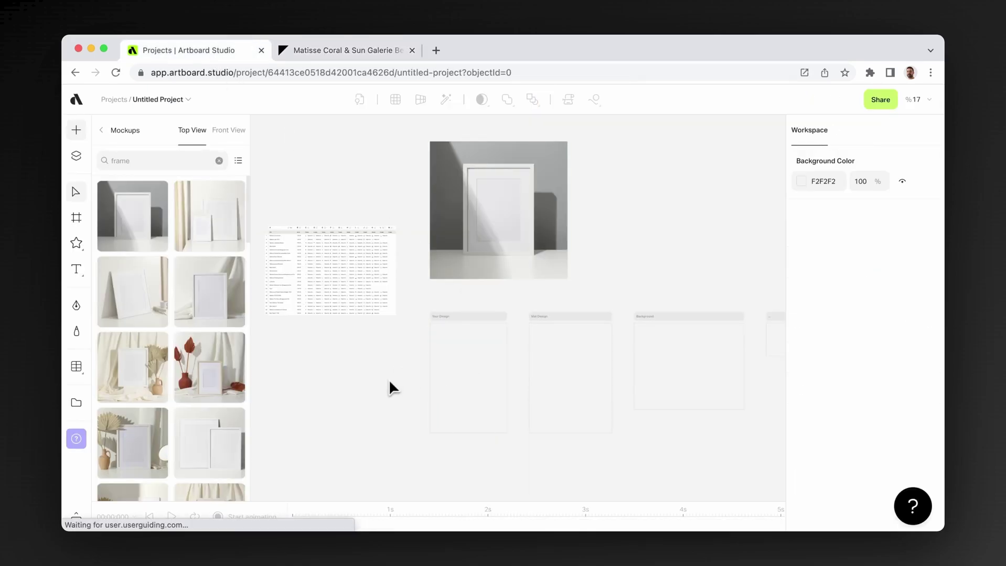
{"action": "left_click_drag", "start_coordinate": [433, 335], "coordinate": [473, 389]}
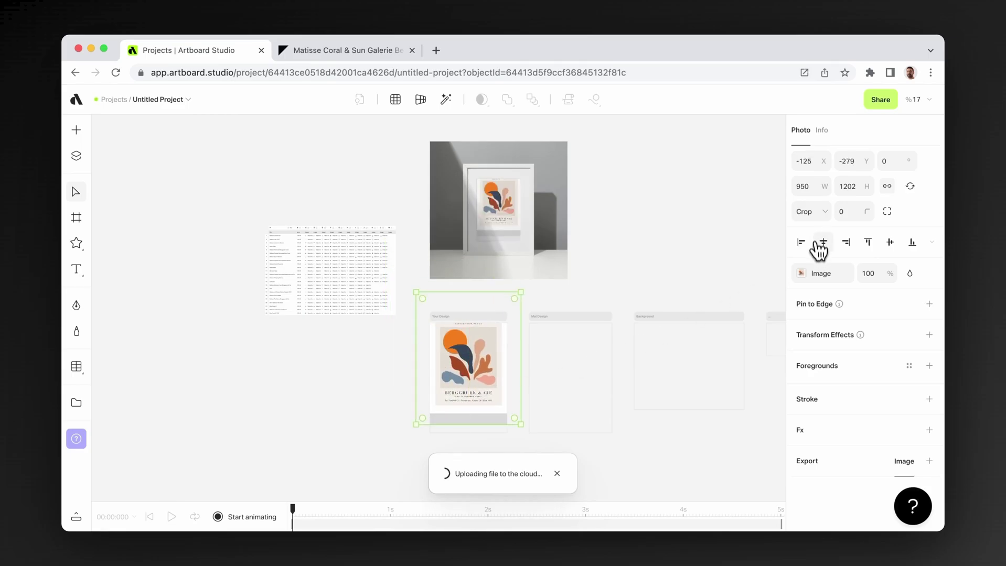
{"action": "left_click", "coordinate": [890, 243]}
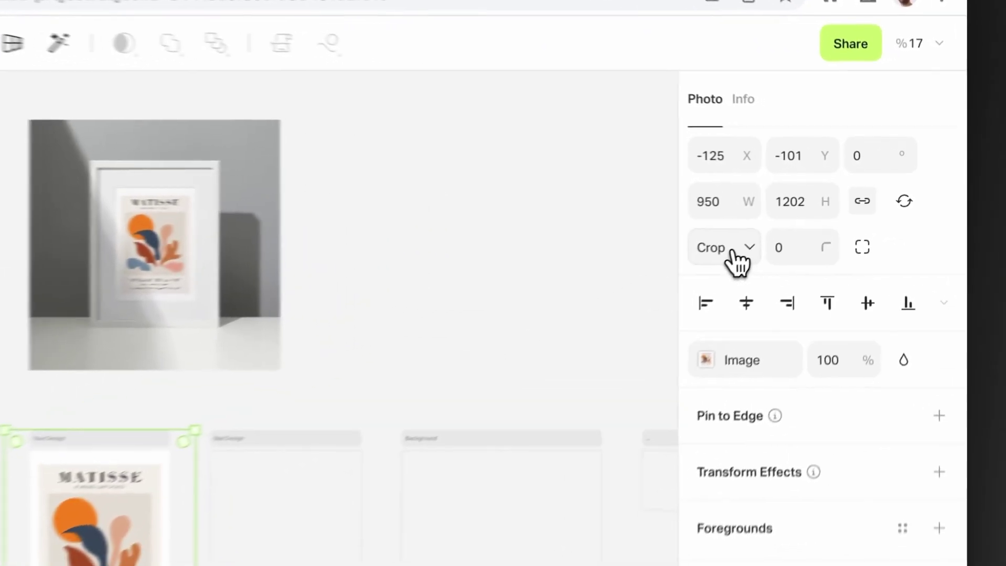
Set the poster image to Fill and enlarge it to 1120×1417.
{"action": "left_click", "coordinate": [812, 215]}
{"action": "left_click", "coordinate": [710, 268]}
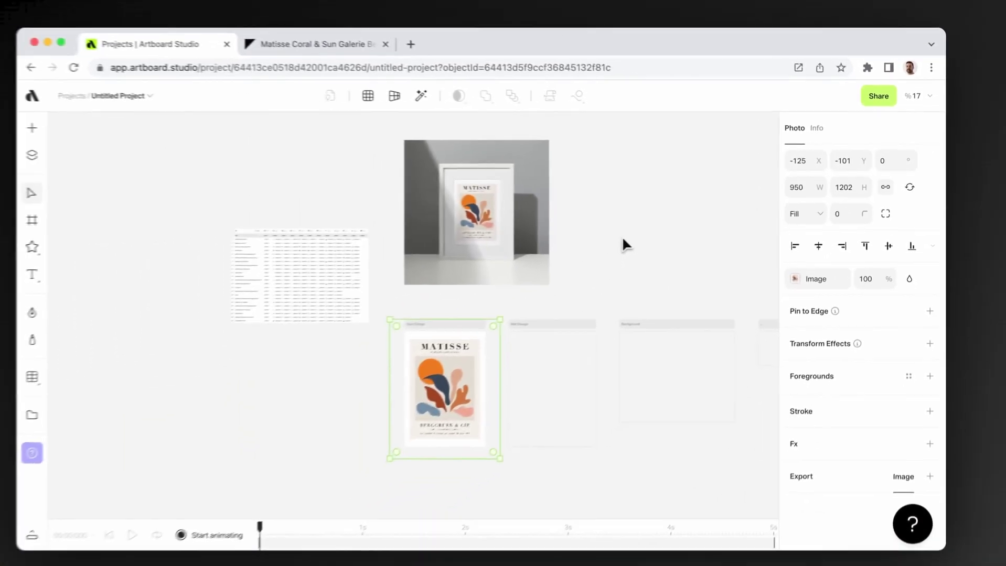
{"action": "left_click", "coordinate": [621, 236]}
{"action": "scroll", "coordinate": [457, 379], "scroll_direction": "up", "scroll_amount": 3}
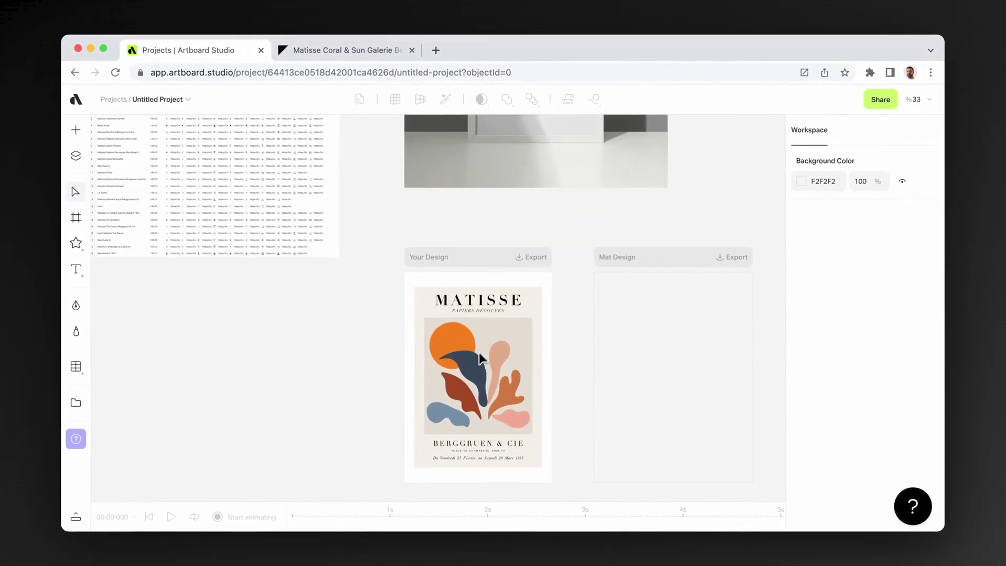
{"action": "left_click", "coordinate": [574, 279]}
{"action": "left_click_drag", "start_coordinate": [592, 241], "coordinate": [595, 239]}
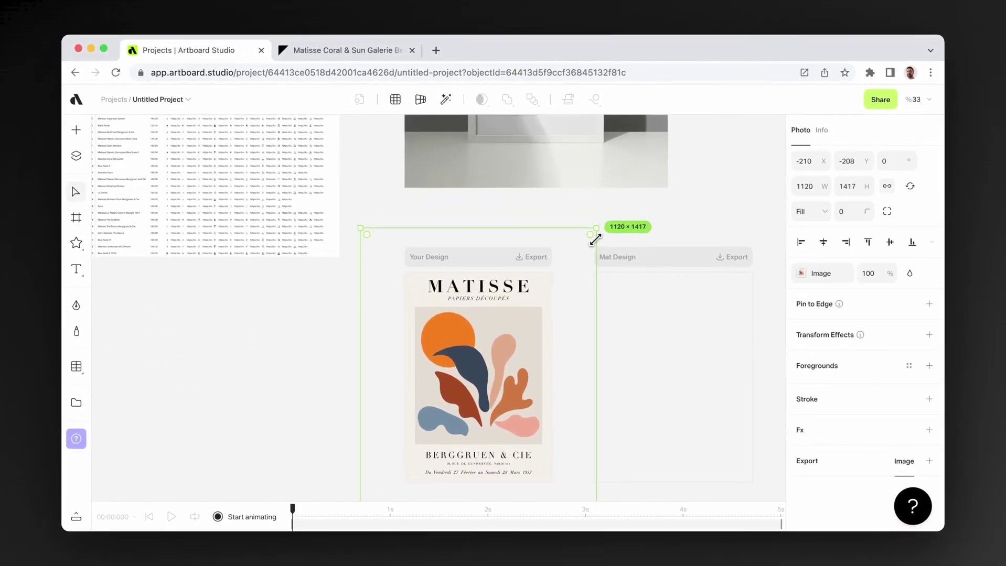
{"action": "scroll", "coordinate": [588, 291], "scroll_direction": "down", "scroll_amount": 2}
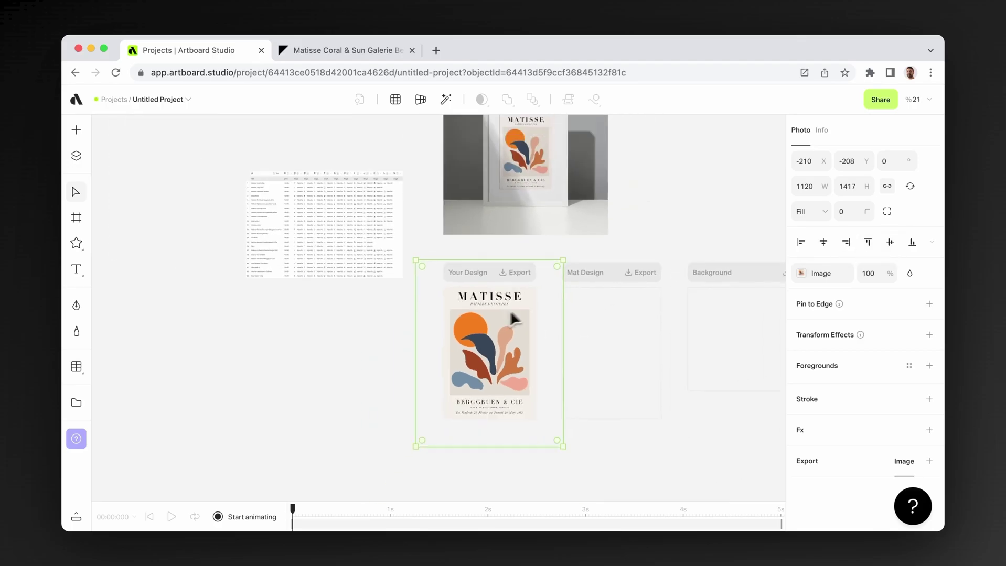
{"action": "left_click", "coordinate": [589, 292]}
{"action": "scroll", "coordinate": [484, 373], "scroll_direction": "down", "scroll_amount": 2}
Move the Your Design artboard beside the mockup photo and realign the poster inside it.
{"action": "mouse_move", "coordinate": [349, 419]}
{"action": "left_mouse_down"}
{"action": "mouse_move", "coordinate": [531, 221]}
{"action": "mouse_move", "coordinate": [531, 204]}
{"action": "left_mouse_up"}
{"action": "scroll", "coordinate": [385, 274], "scroll_direction": "up", "scroll_amount": 4}
{"action": "scroll", "coordinate": [388, 282], "scroll_direction": "up", "scroll_amount": 1}
{"action": "scroll", "coordinate": [388, 281], "scroll_direction": "down", "scroll_amount": 3}
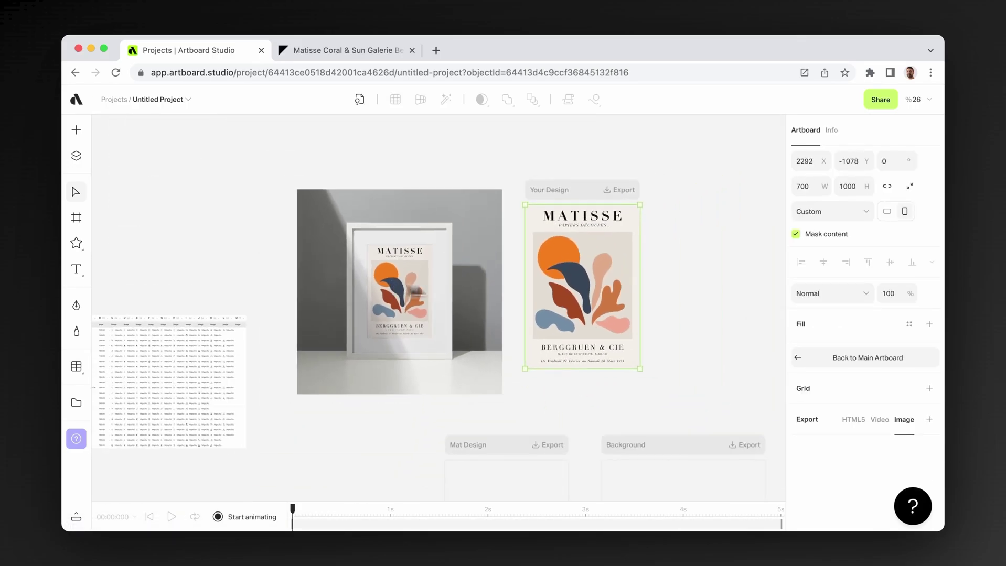
{"action": "left_click_drag", "start_coordinate": [566, 291], "coordinate": [561, 297]}
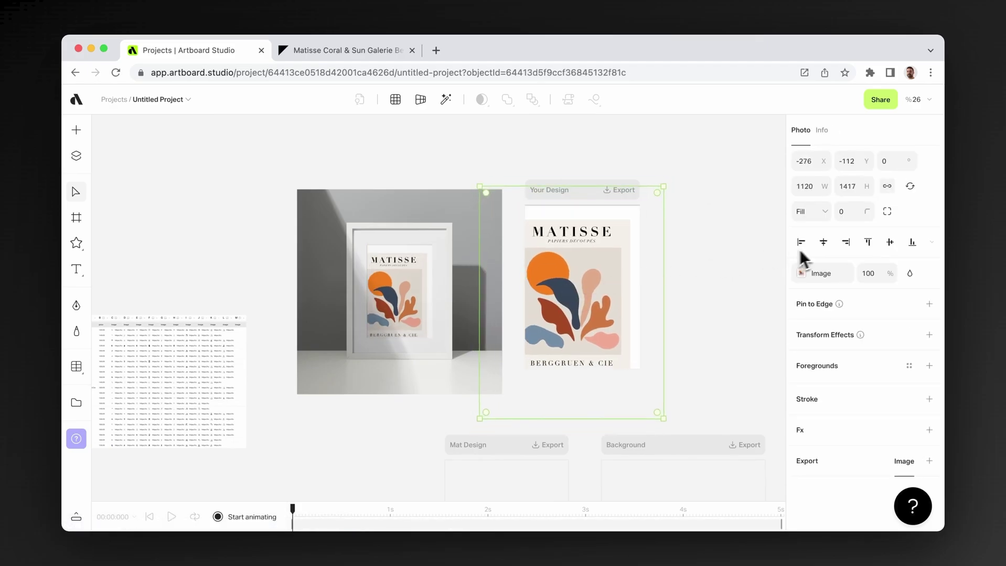
{"action": "left_click", "coordinate": [822, 241]}
{"action": "left_click", "coordinate": [867, 241]}
{"action": "left_click", "coordinate": [506, 294]}
{"action": "scroll", "coordinate": [389, 278], "scroll_direction": "up", "scroll_amount": 6}
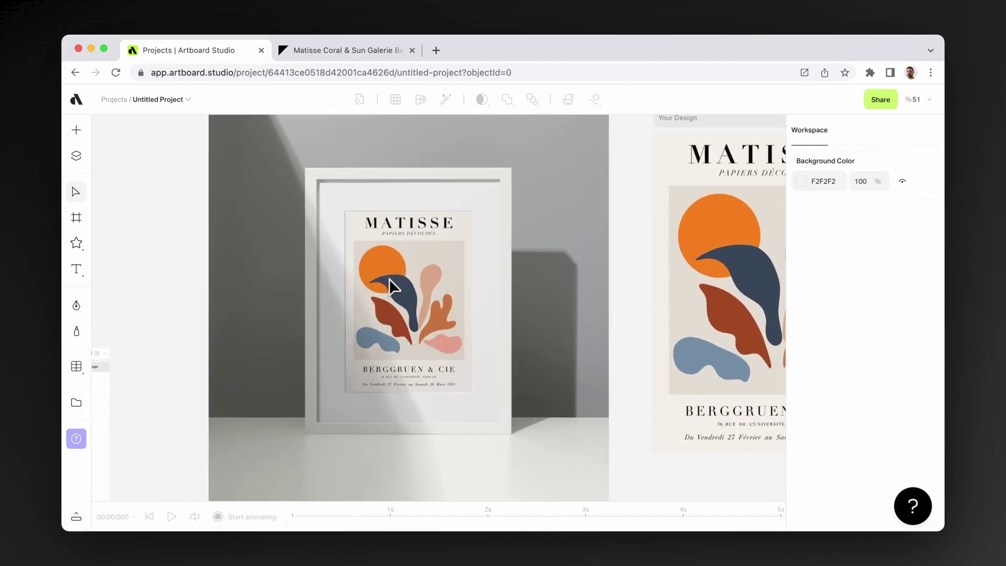
{"action": "scroll", "coordinate": [377, 280], "scroll_direction": "down", "scroll_amount": 9}
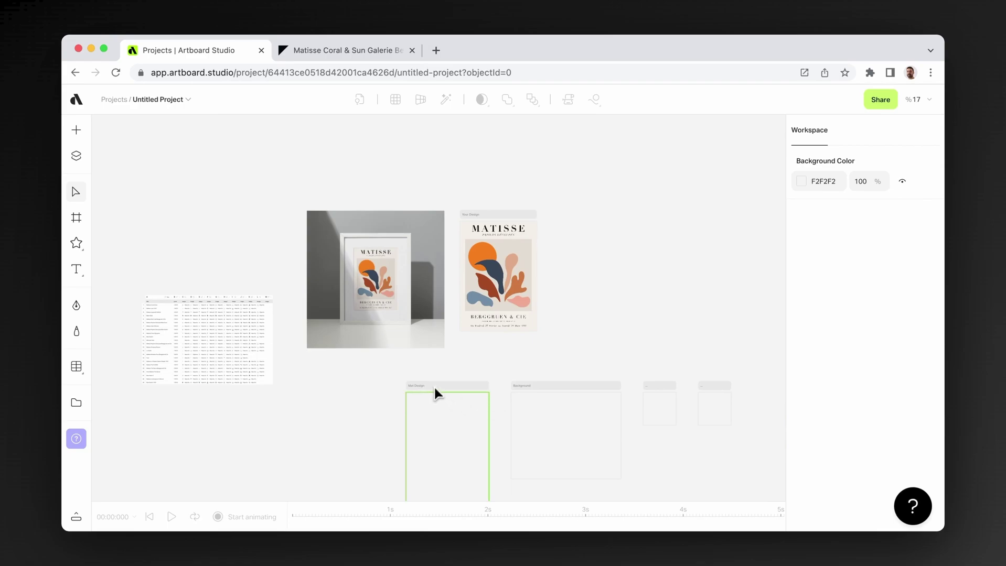
Try red and beige fills on the small artboards, then remove both fills.
{"action": "left_click", "coordinate": [434, 386]}
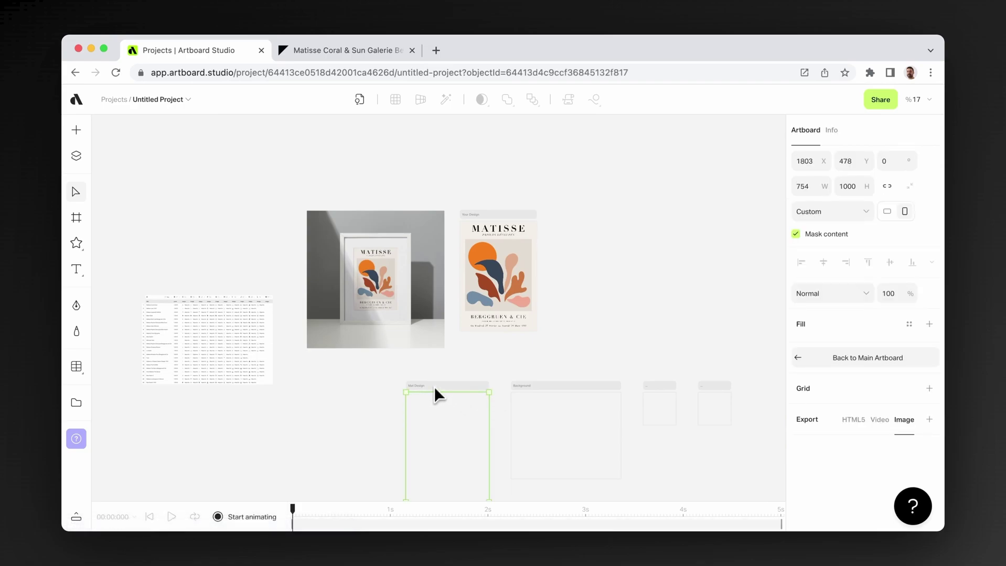
{"action": "left_click", "coordinate": [663, 401]}
{"action": "left_click", "coordinate": [929, 324]}
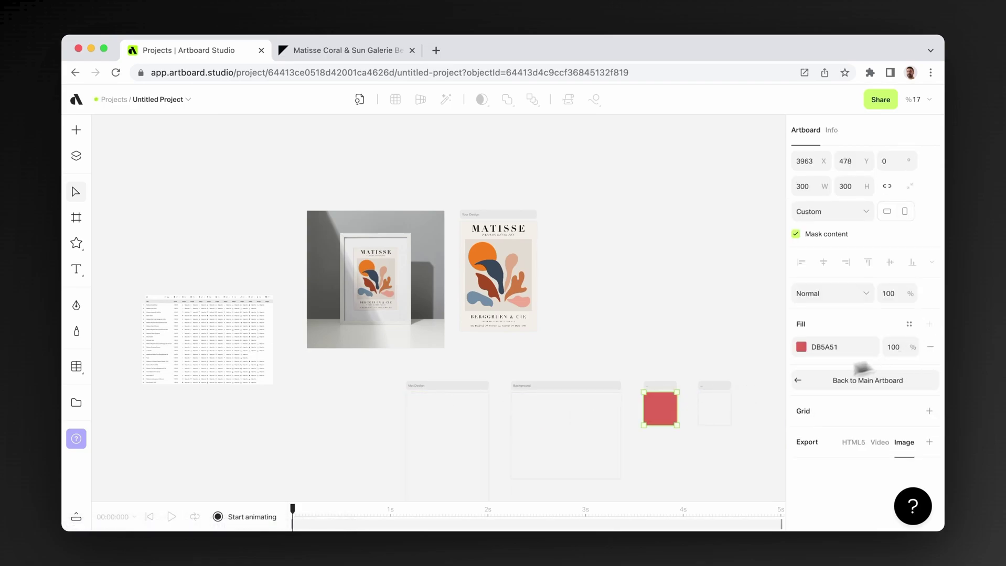
{"action": "left_click", "coordinate": [716, 391]}
{"action": "left_click", "coordinate": [929, 325]}
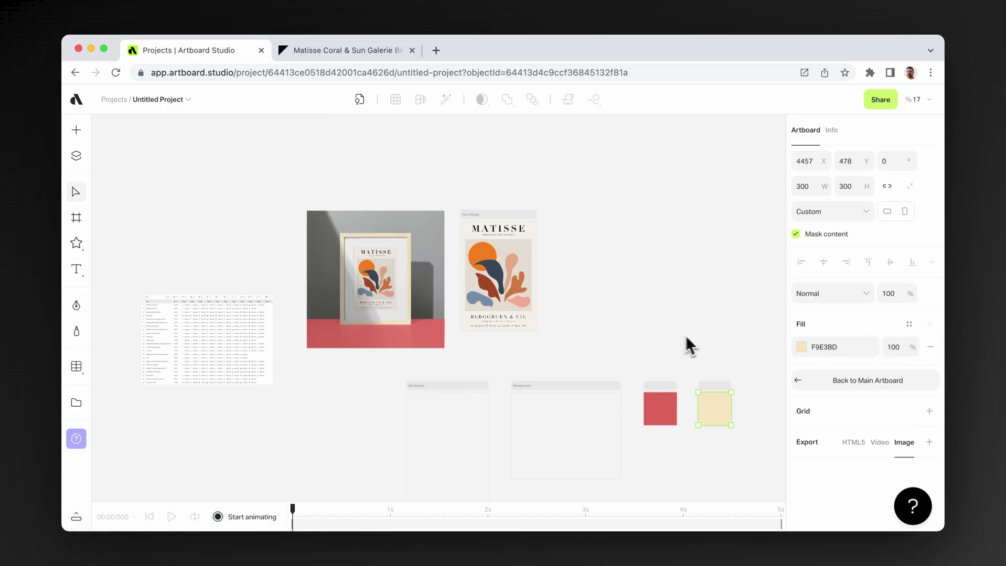
{"action": "scroll", "coordinate": [380, 319], "scroll_direction": "up", "scroll_amount": 2}
{"action": "left_click", "coordinate": [929, 347]}
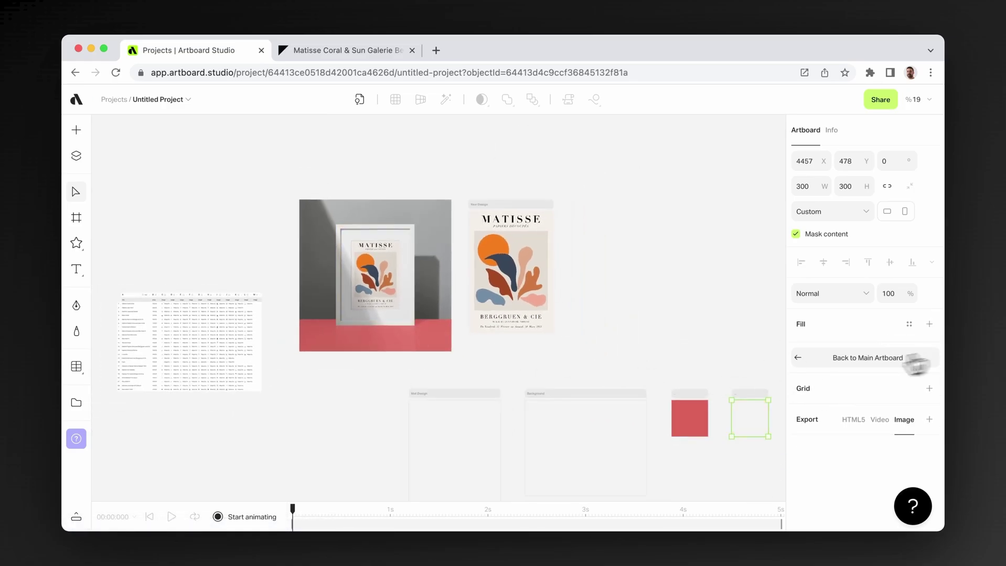
{"action": "left_click", "coordinate": [699, 418]}
{"action": "left_click", "coordinate": [930, 347]}
Marquee-select the four empty lower artboards and delete them.
{"action": "left_click", "coordinate": [403, 363]}
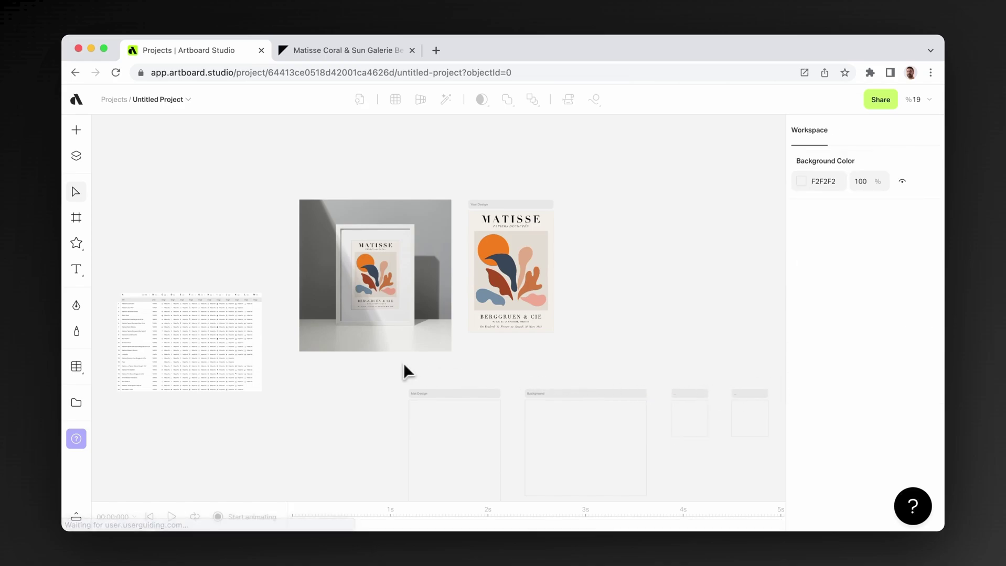
{"action": "scroll", "coordinate": [403, 363], "scroll_direction": "down", "scroll_amount": 2}
{"action": "scroll", "coordinate": [403, 363], "scroll_direction": "right", "scroll_amount": 2}
{"action": "left_click_drag", "start_coordinate": [283, 295], "coordinate": [705, 469]}
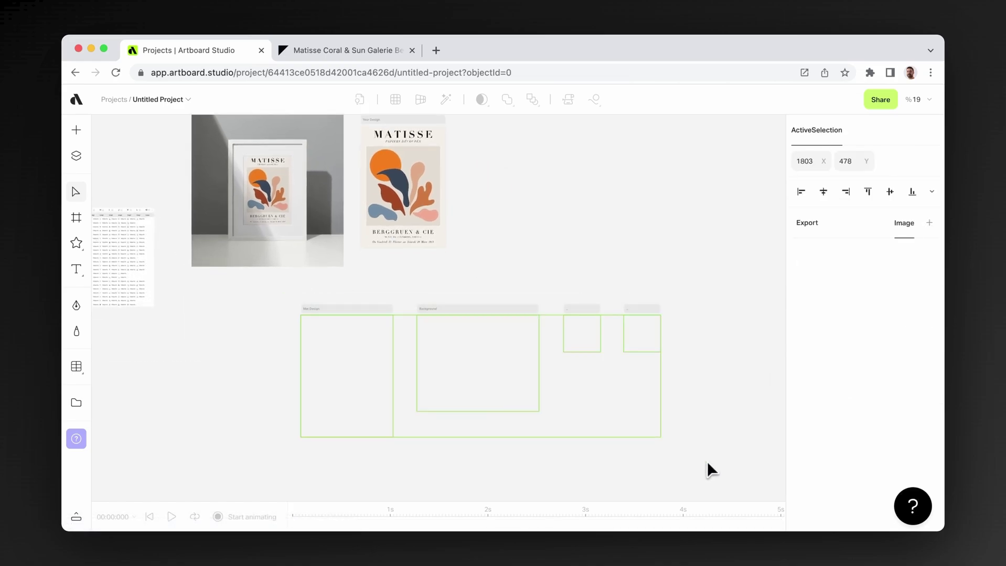
{"action": "key", "text": "Delete"}
{"action": "scroll", "coordinate": [605, 275], "scroll_direction": "left", "scroll_amount": 2}
{"action": "scroll", "coordinate": [581, 208], "scroll_direction": "up", "scroll_amount": 1}
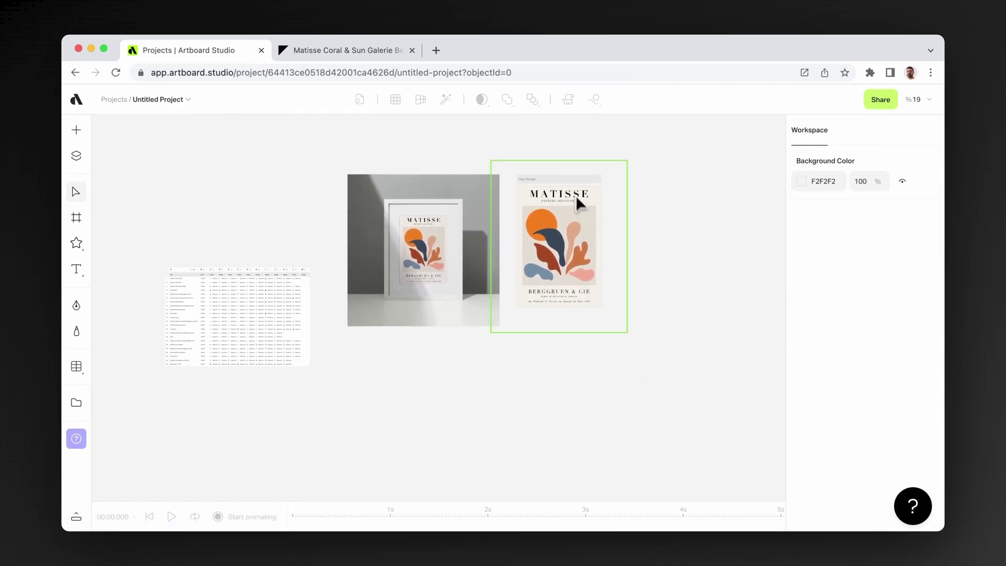
Drag the Your Design poster artboard below the framed photo mockup and deselect it.
{"action": "left_click_drag", "start_coordinate": [562, 179], "coordinate": [395, 340]}
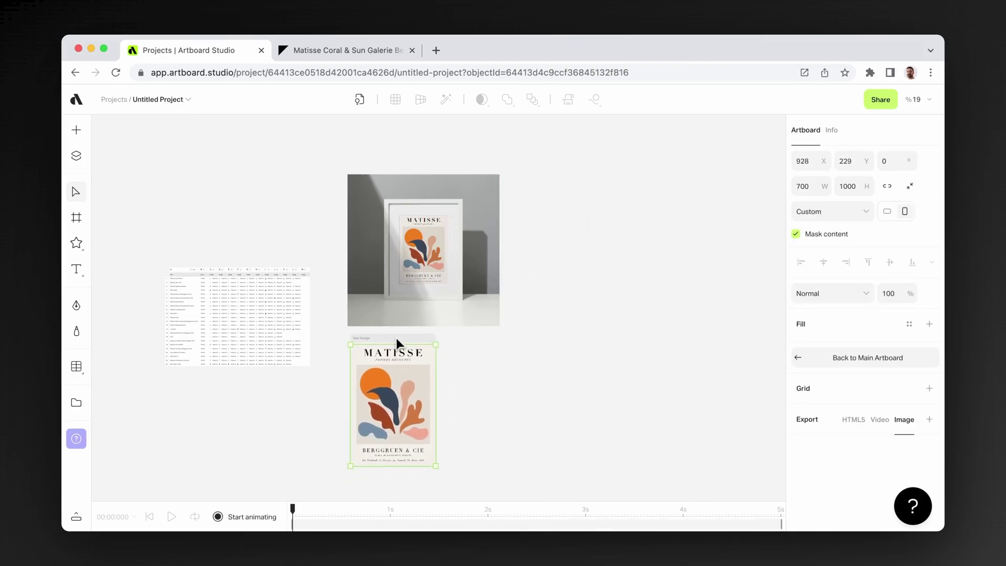
{"action": "key", "text": "Escape"}
{"action": "scroll", "coordinate": [264, 205], "scroll_direction": "up", "scroll_amount": 1}
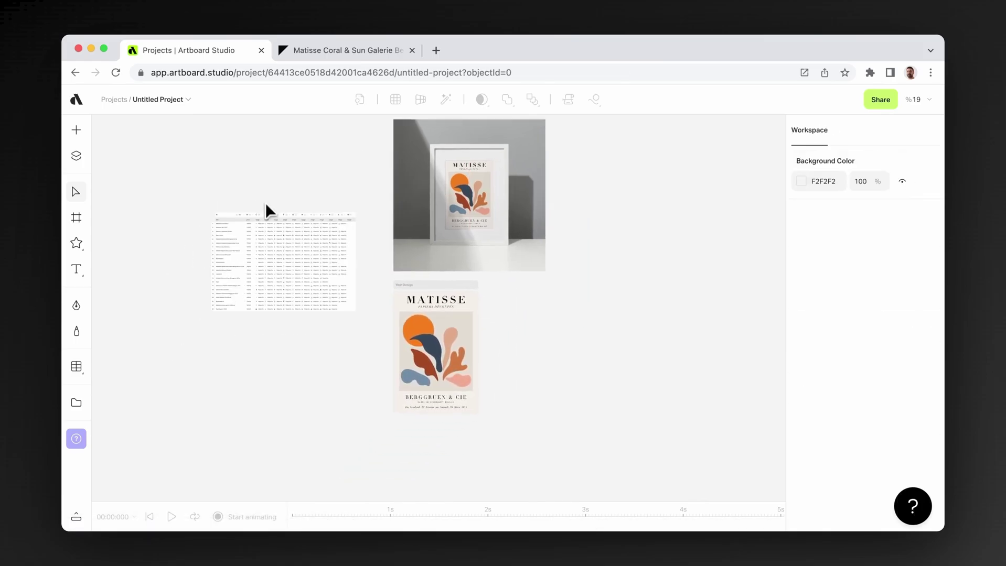
{"action": "scroll", "coordinate": [448, 212], "scroll_direction": "up", "scroll_amount": 3}
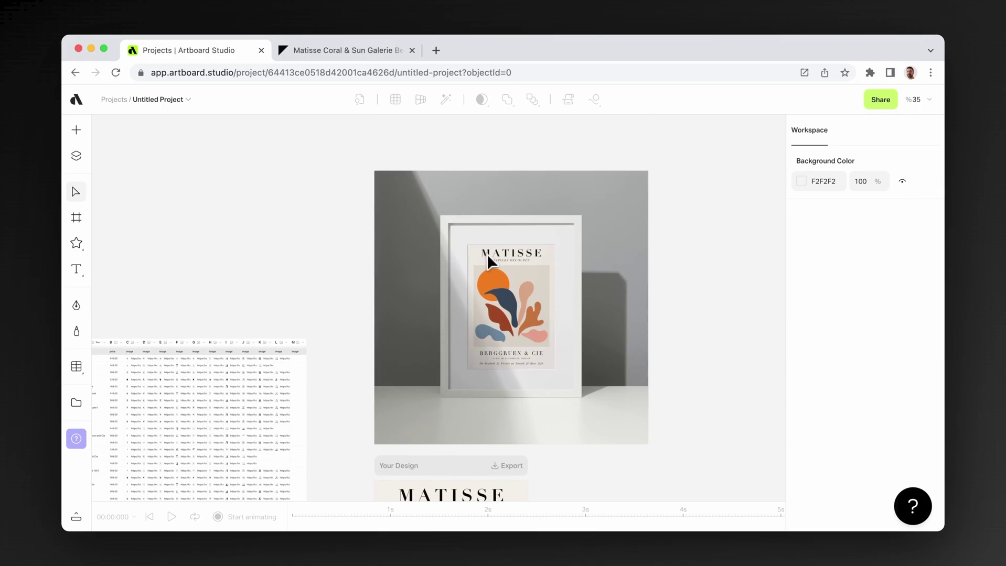
{"action": "scroll", "coordinate": [486, 253], "scroll_direction": "down", "scroll_amount": 2}
{"action": "scroll", "coordinate": [446, 235], "scroll_direction": "down", "scroll_amount": 2}
{"action": "scroll", "coordinate": [476, 264], "scroll_direction": "down", "scroll_amount": 2}
{"action": "scroll", "coordinate": [475, 264], "scroll_direction": "left", "scroll_amount": 1}
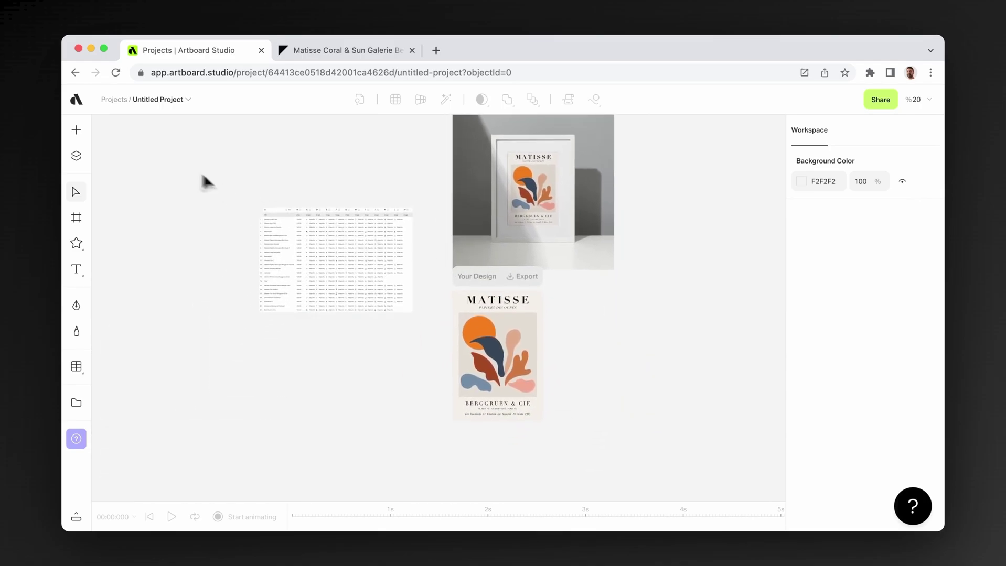
Search mockups for 'fram' and drag the curtain-side frame mockup onto the canvas.
{"action": "left_click", "coordinate": [85, 134]}
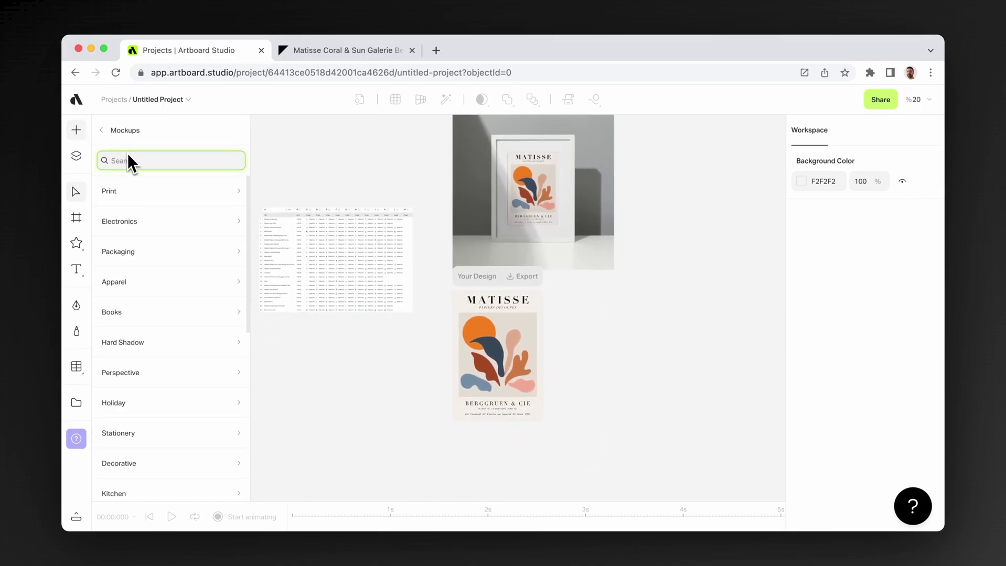
{"action": "type", "text": "fram"}
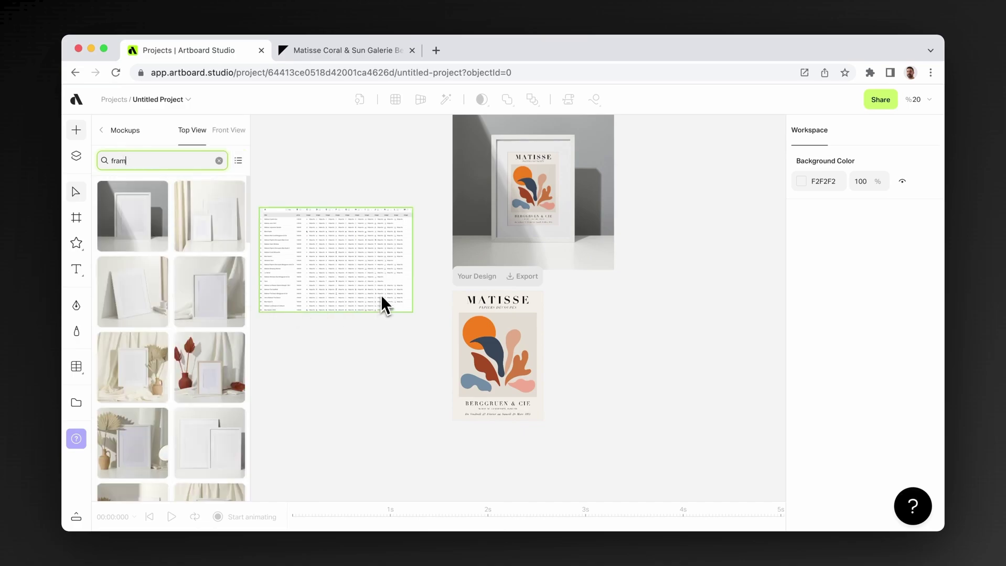
{"action": "scroll", "coordinate": [261, 342], "scroll_direction": "down", "scroll_amount": 2}
{"action": "scroll", "coordinate": [314, 303], "scroll_direction": "down", "scroll_amount": 2}
{"action": "mouse_move", "coordinate": [130, 288]}
{"action": "left_mouse_down"}
{"action": "mouse_move", "coordinate": [485, 408]}
{"action": "mouse_move", "coordinate": [487, 386]}
{"action": "left_mouse_up"}
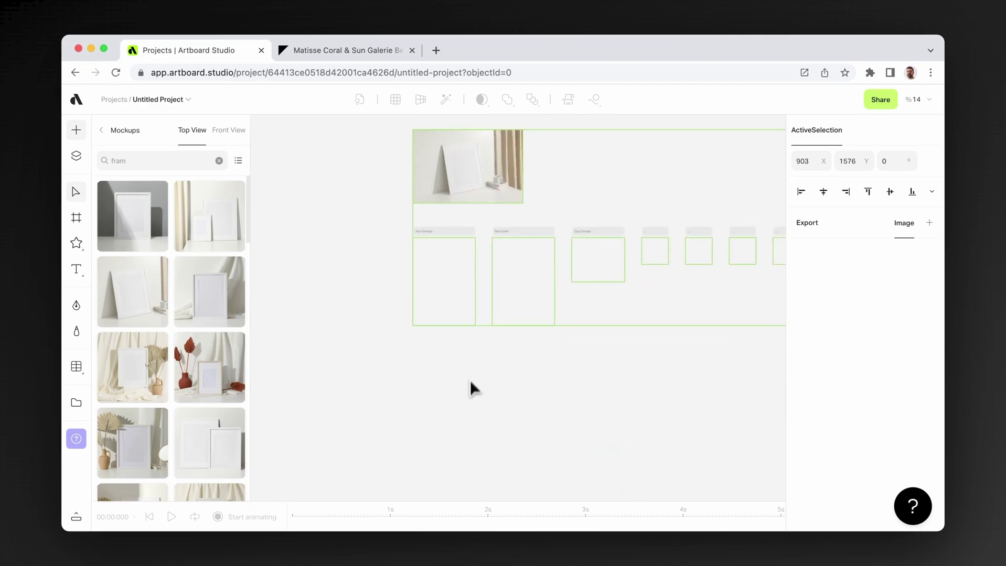
{"action": "scroll", "coordinate": [219, 391], "scroll_direction": "down", "scroll_amount": 2}
{"action": "scroll", "coordinate": [218, 389], "scroll_direction": "down", "scroll_amount": 2}
{"action": "scroll", "coordinate": [219, 388], "scroll_direction": "down", "scroll_amount": 2}
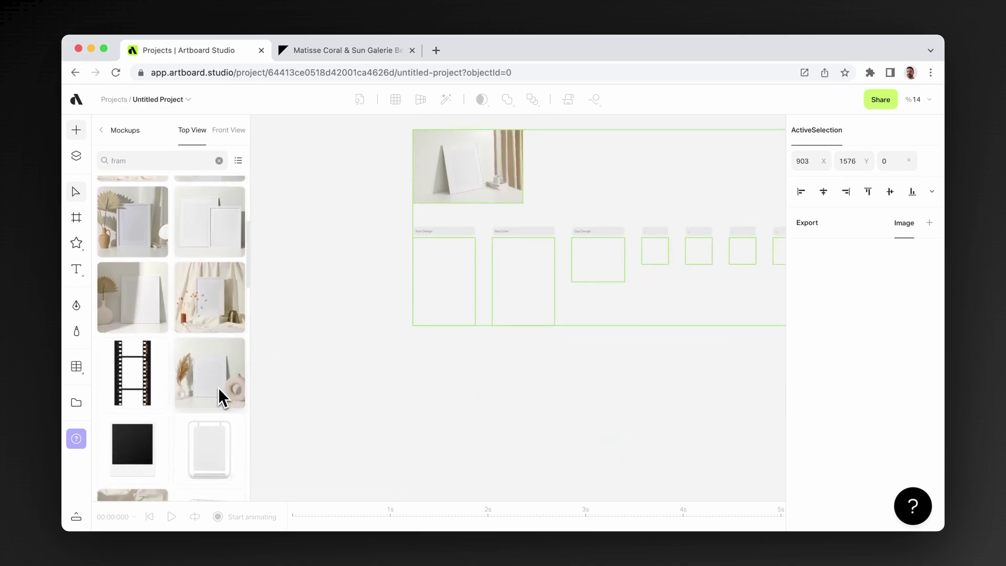
{"action": "scroll", "coordinate": [218, 388], "scroll_direction": "down", "scroll_amount": 2}
{"action": "scroll", "coordinate": [218, 388], "scroll_direction": "down", "scroll_amount": 2}
{"action": "mouse_move", "coordinate": [140, 376]}
{"action": "left_mouse_down"}
{"action": "mouse_move", "coordinate": [479, 443]}
{"action": "mouse_move", "coordinate": [450, 401]}
{"action": "left_mouse_up"}
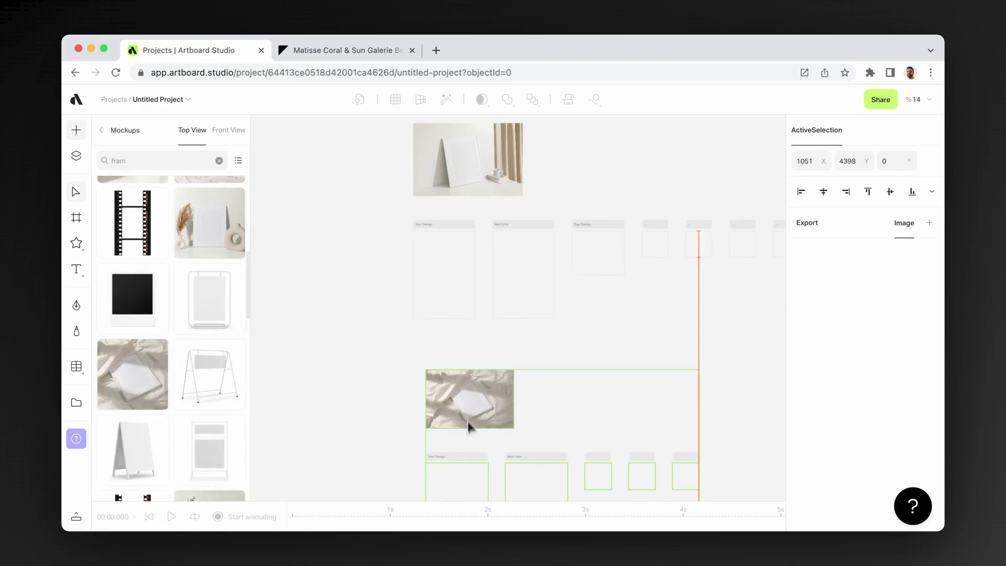
Place the Matisse poster into the leaning frame's Your Design artboard, centred horizontally and vertically.
{"action": "key", "text": "Escape"}
{"action": "scroll", "coordinate": [489, 422], "scroll_direction": "up", "scroll_amount": 5}
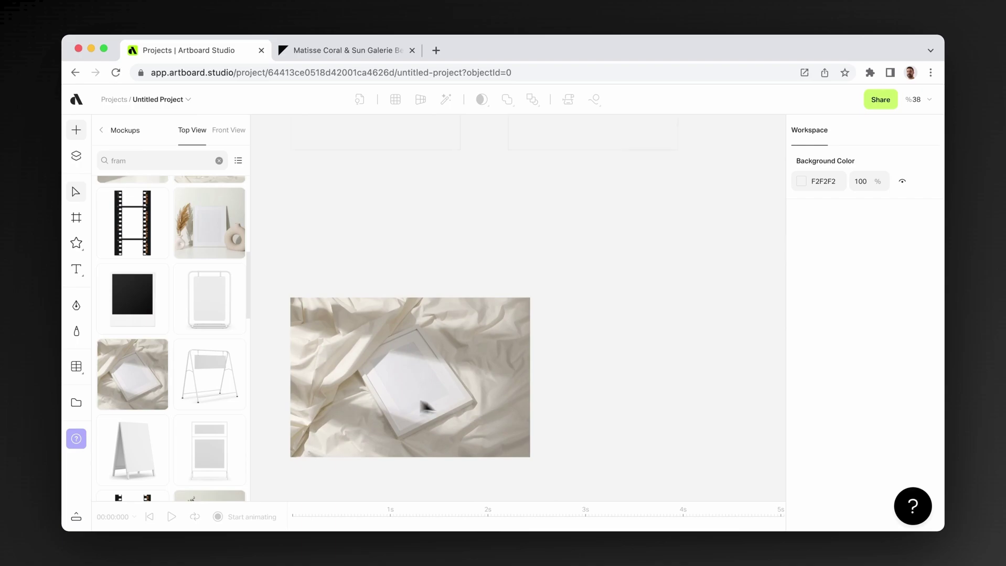
{"action": "scroll", "coordinate": [422, 394], "scroll_direction": "down", "scroll_amount": 3}
{"action": "scroll", "coordinate": [422, 394], "scroll_direction": "down", "scroll_amount": 2}
{"action": "scroll", "coordinate": [422, 394], "scroll_direction": "down", "scroll_amount": 3}
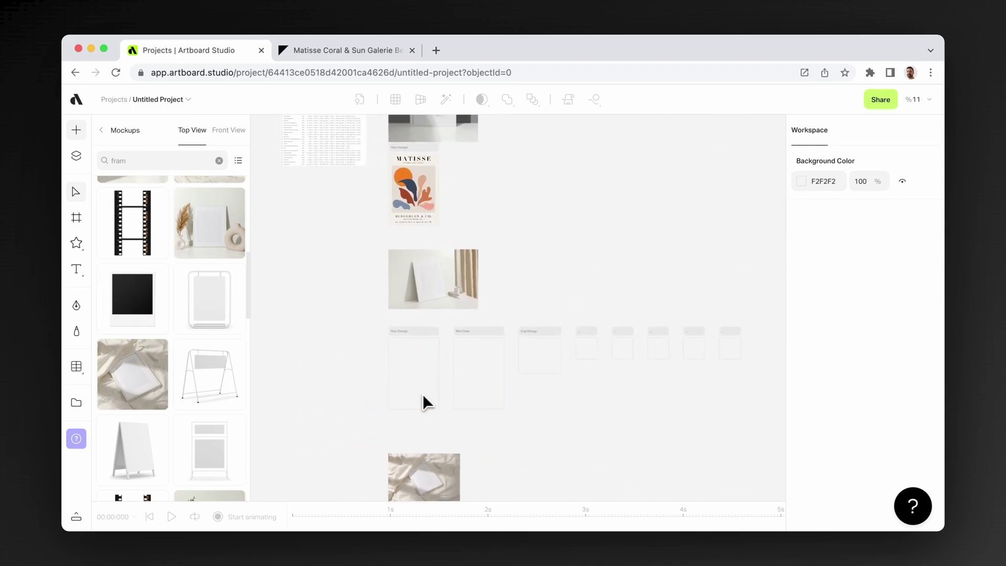
{"action": "left_click", "coordinate": [419, 225]}
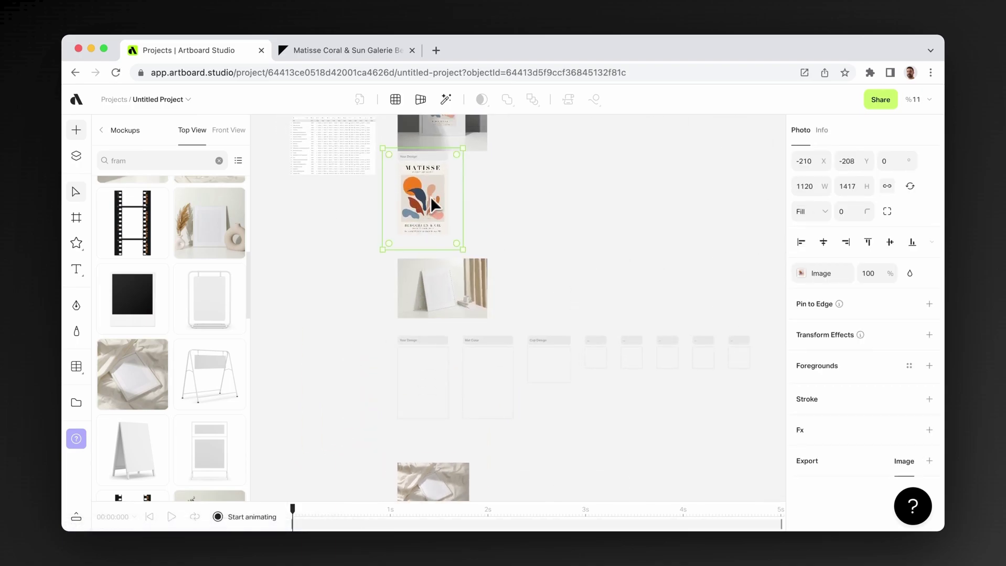
{"action": "left_click", "coordinate": [423, 366]}
{"action": "scroll", "coordinate": [424, 360], "scroll_direction": "up", "scroll_amount": 3}
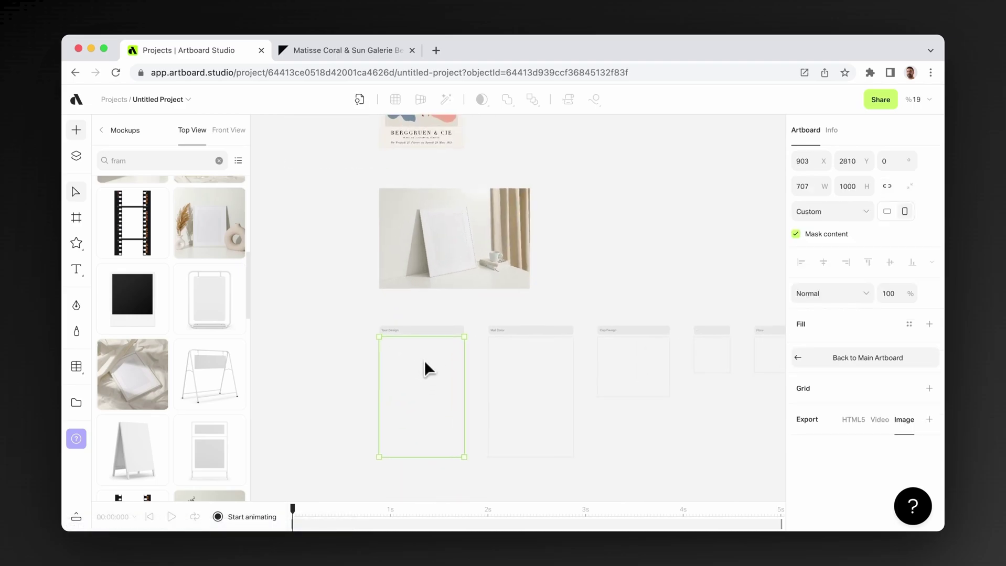
{"action": "scroll", "coordinate": [424, 360], "scroll_direction": "up", "scroll_amount": 2}
{"action": "key", "text": "ctrl+v"}
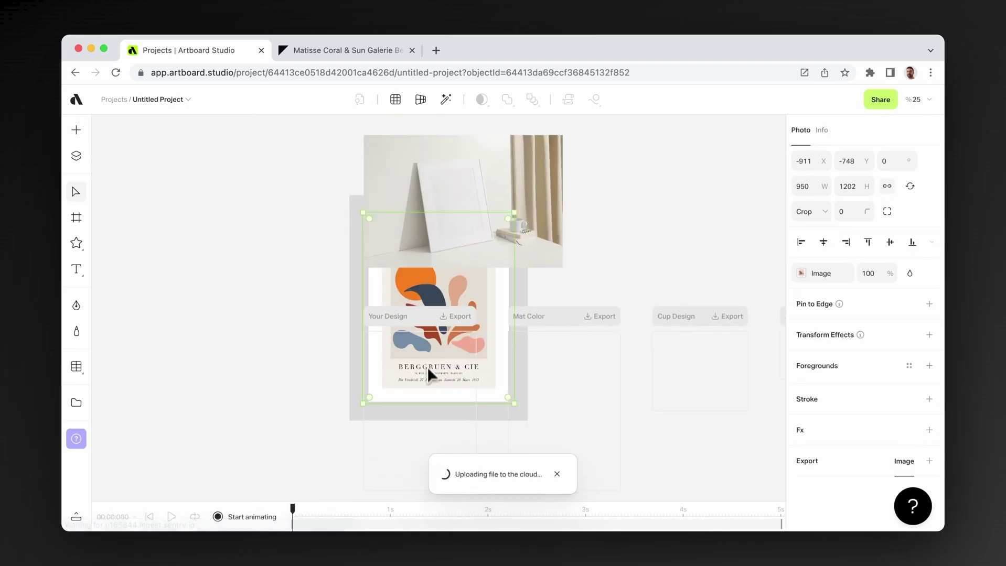
{"action": "left_click_drag", "start_coordinate": [426, 366], "coordinate": [259, 389]}
{"action": "key", "text": "Delete"}
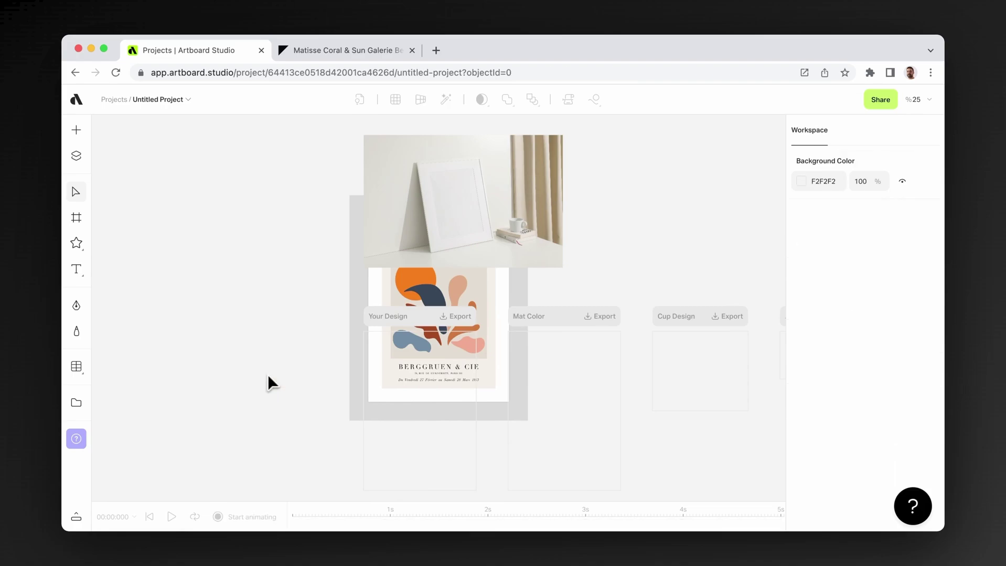
{"action": "mouse_move", "coordinate": [408, 382]}
{"action": "left_mouse_down"}
{"action": "mouse_move", "coordinate": [351, 419]}
{"action": "mouse_move", "coordinate": [199, 364]}
{"action": "left_mouse_up"}
{"action": "left_click_drag", "start_coordinate": [436, 330], "coordinate": [278, 359]}
{"action": "left_click", "coordinate": [823, 241]}
{"action": "left_click", "coordinate": [889, 241]}
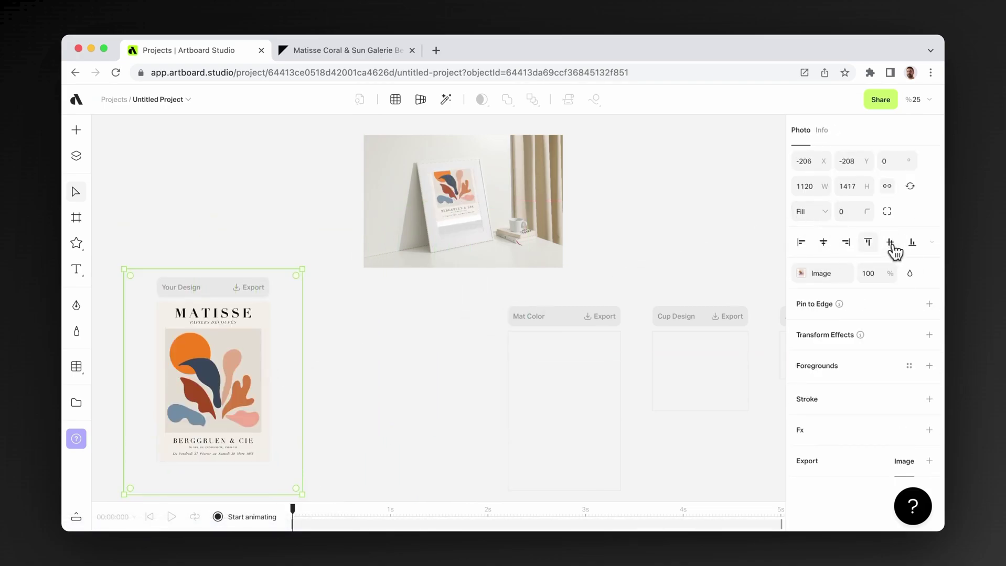
{"action": "scroll", "coordinate": [471, 185], "scroll_direction": "up", "scroll_amount": 3}
{"action": "scroll", "coordinate": [463, 212], "scroll_direction": "up", "scroll_amount": 3}
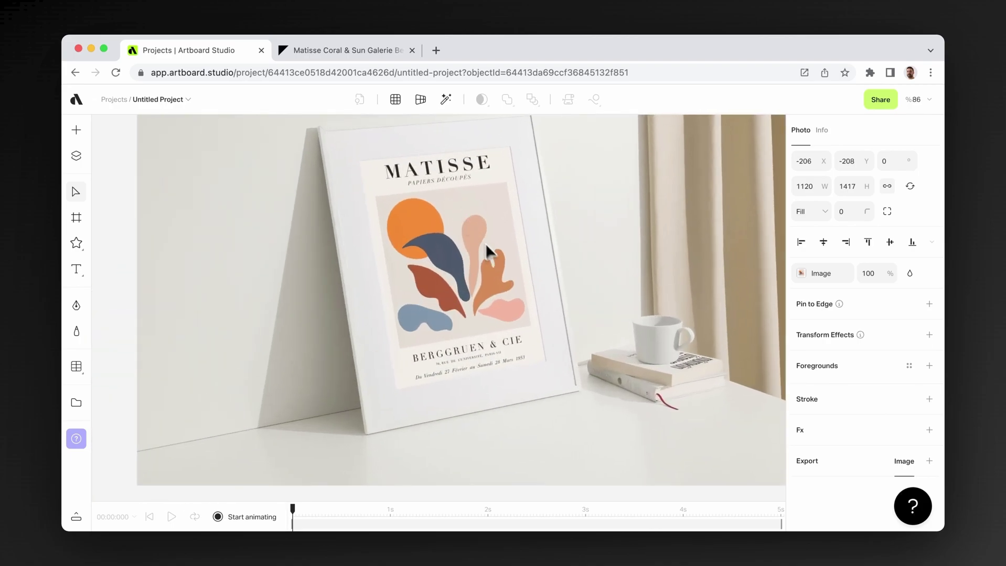
{"action": "scroll", "coordinate": [487, 245], "scroll_direction": "down", "scroll_amount": 5}
{"action": "scroll", "coordinate": [479, 283], "scroll_direction": "down", "scroll_amount": 3}
Delete the row of empty artboards and shift the Matisse poster artboard right.
{"action": "left_click", "coordinate": [475, 320]}
{"action": "scroll", "coordinate": [476, 320], "scroll_direction": "right", "scroll_amount": 3}
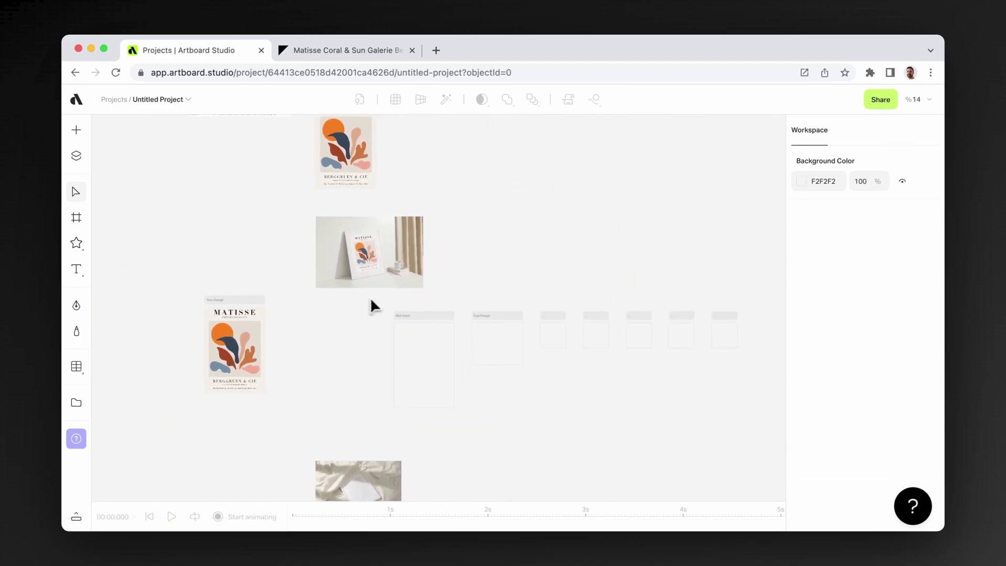
{"action": "left_click_drag", "start_coordinate": [370, 306], "coordinate": [782, 438]}
{"action": "key", "text": "Delete"}
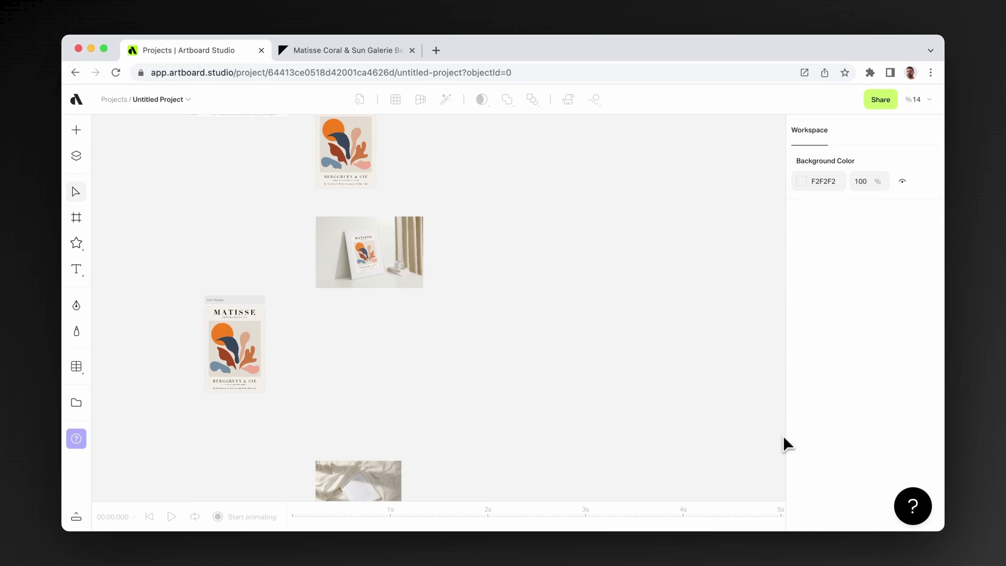
{"action": "left_click_drag", "start_coordinate": [243, 299], "coordinate": [350, 305]}
{"action": "scroll", "coordinate": [350, 305], "scroll_direction": "up", "scroll_amount": 2}
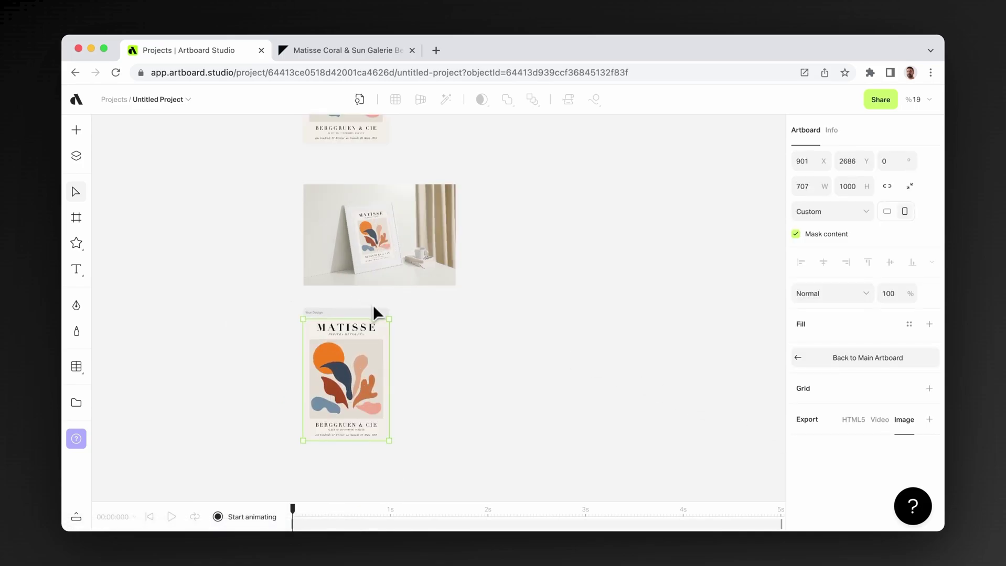
{"action": "scroll", "coordinate": [373, 305], "scroll_direction": "up", "scroll_amount": 2}
{"action": "scroll", "coordinate": [366, 273], "scroll_direction": "down", "scroll_amount": 2}
Paste the Matisse poster into the fabric mockup's Your Design artboard and delete four empty artboards.
{"action": "left_click", "coordinate": [480, 386]}
{"action": "scroll", "coordinate": [483, 386], "scroll_direction": "down", "scroll_amount": 3}
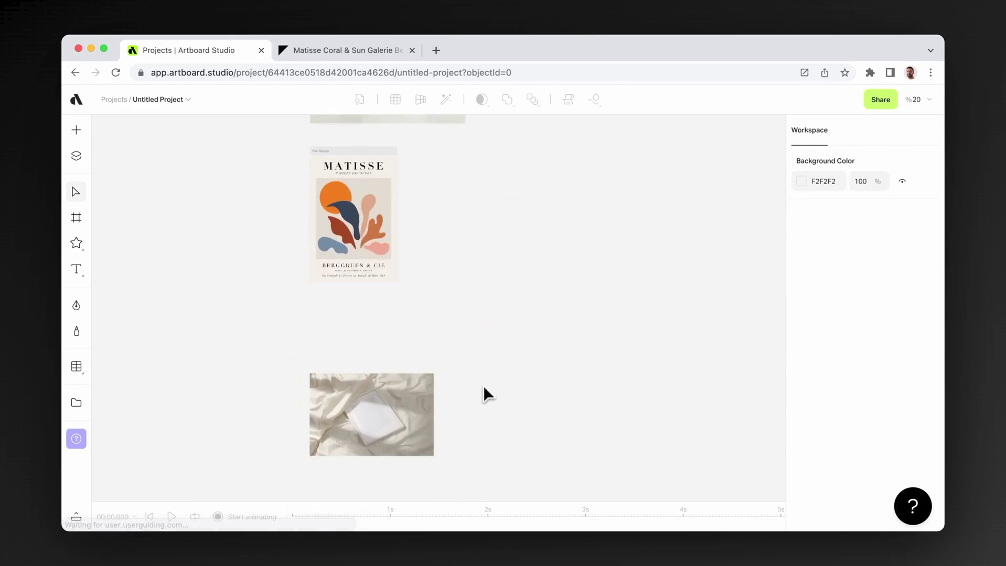
{"action": "scroll", "coordinate": [483, 386], "scroll_direction": "down", "scroll_amount": 2}
{"action": "scroll", "coordinate": [411, 298], "scroll_direction": "down", "scroll_amount": 3}
{"action": "scroll", "coordinate": [403, 265], "scroll_direction": "up", "scroll_amount": 2}
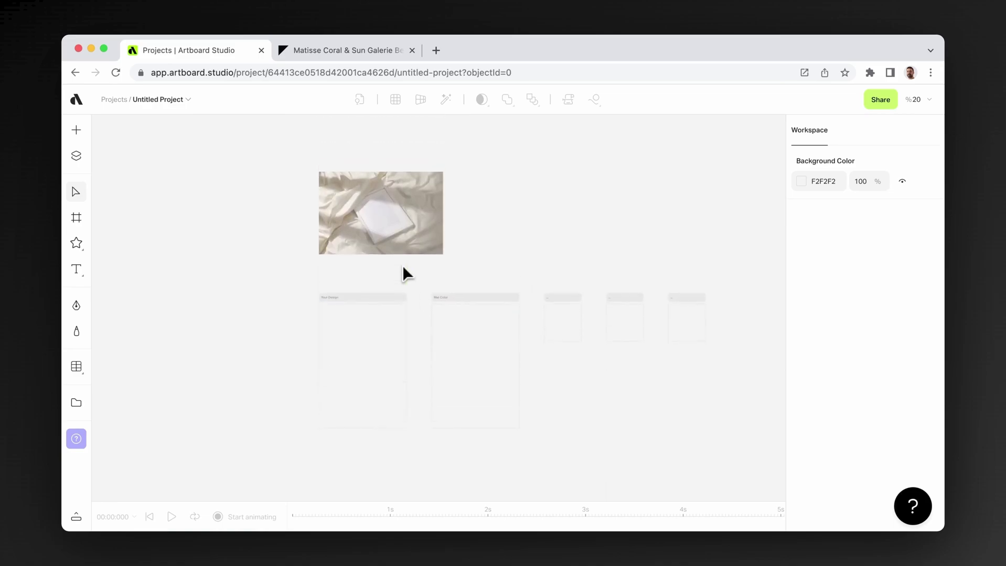
{"action": "left_click", "coordinate": [359, 340]}
{"action": "key", "text": "ctrl+v"}
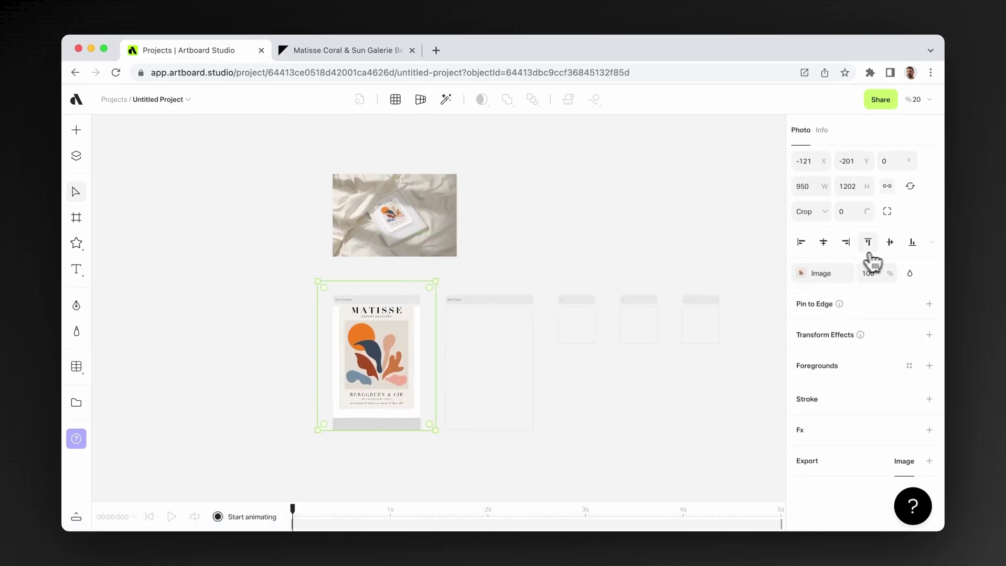
{"action": "left_click", "coordinate": [445, 291]}
{"action": "left_click_drag", "start_coordinate": [445, 291], "coordinate": [748, 451]}
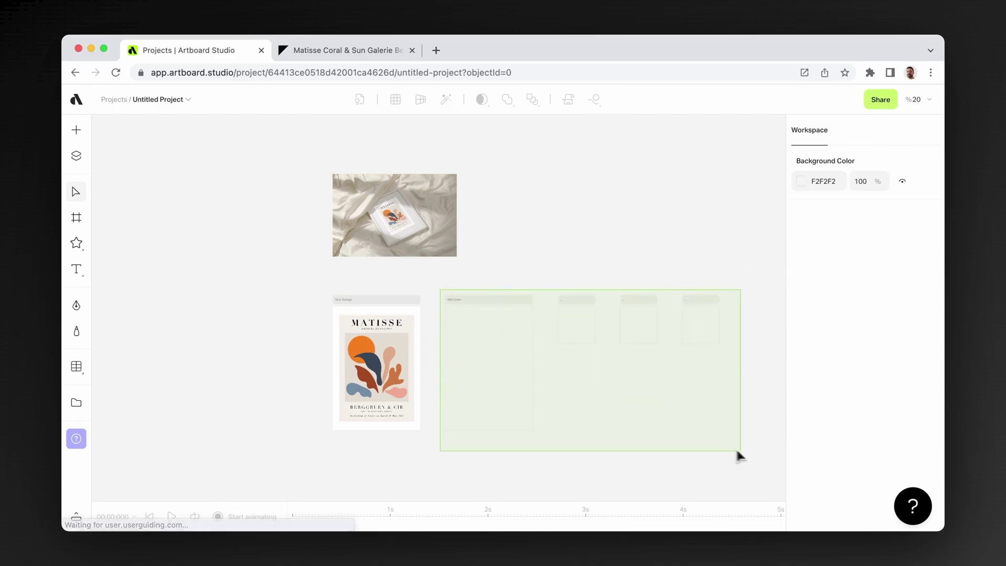
{"action": "key", "text": "Delete"}
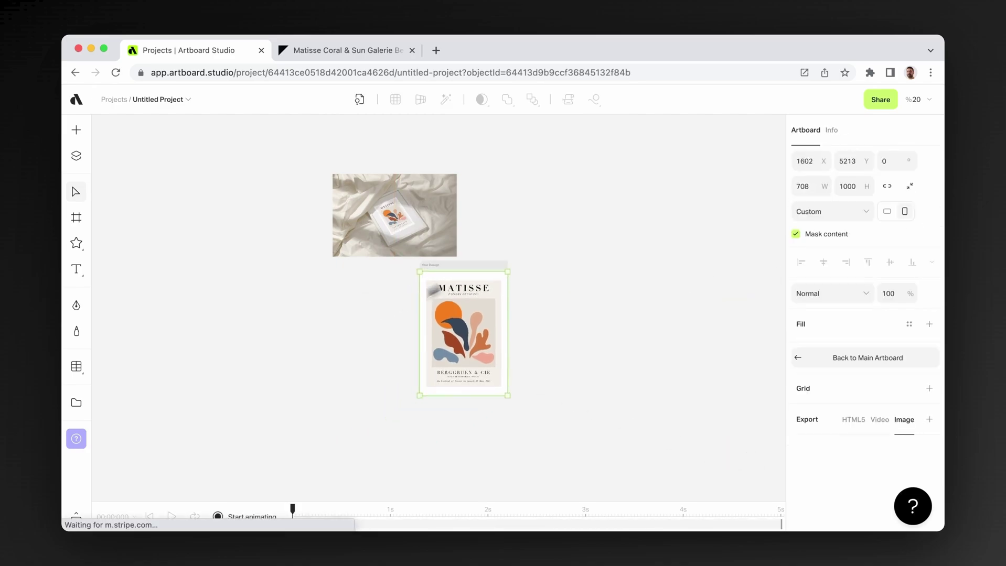
Enlarge the poster to fill its artboard and place that design below the fabric mockup.
{"action": "left_click_drag", "start_coordinate": [405, 327], "coordinate": [500, 192]}
{"action": "scroll", "coordinate": [501, 192], "scroll_direction": "up", "scroll_amount": 3}
{"action": "left_click", "coordinate": [616, 234]}
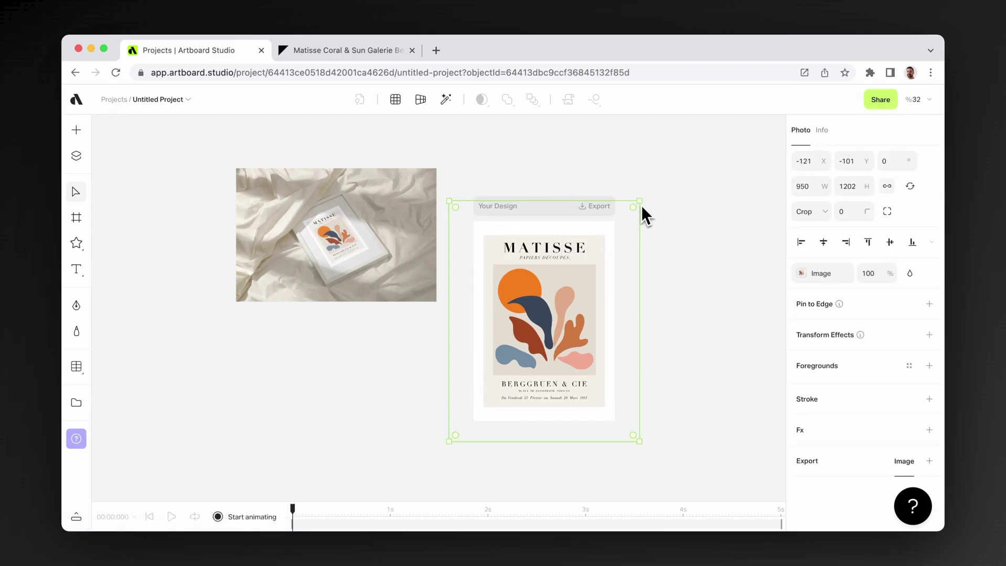
{"action": "left_click_drag", "start_coordinate": [640, 205], "coordinate": [663, 190]}
{"action": "left_click", "coordinate": [699, 255]}
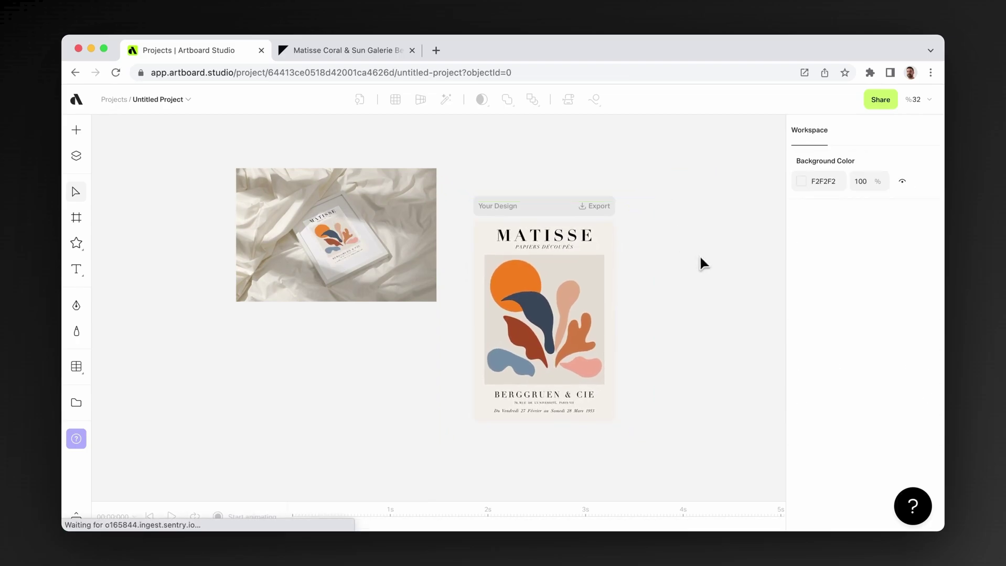
{"action": "scroll", "coordinate": [511, 240], "scroll_direction": "up", "scroll_amount": 2}
{"action": "scroll", "coordinate": [534, 285], "scroll_direction": "down", "scroll_amount": 3}
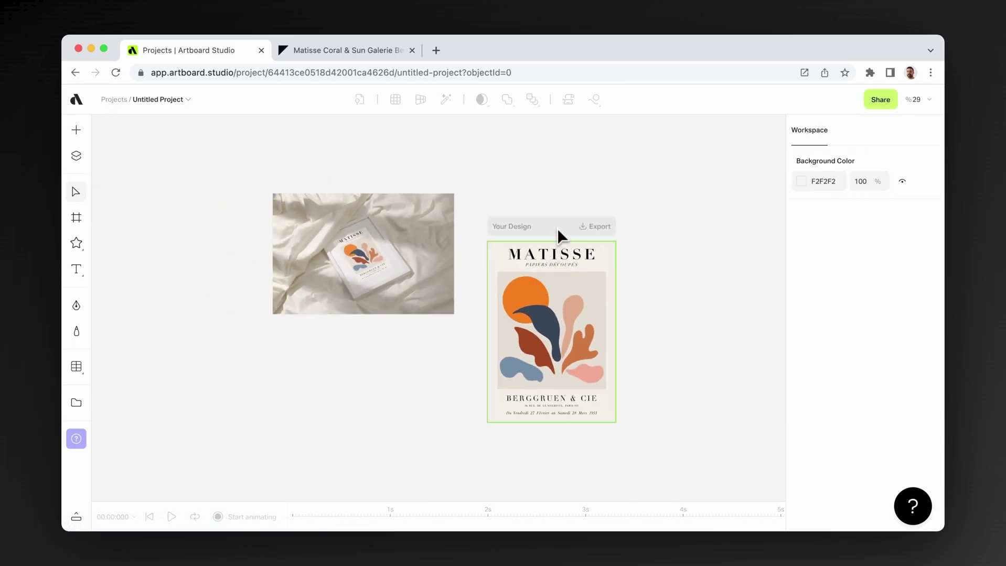
{"action": "left_click_drag", "start_coordinate": [557, 228], "coordinate": [340, 344]}
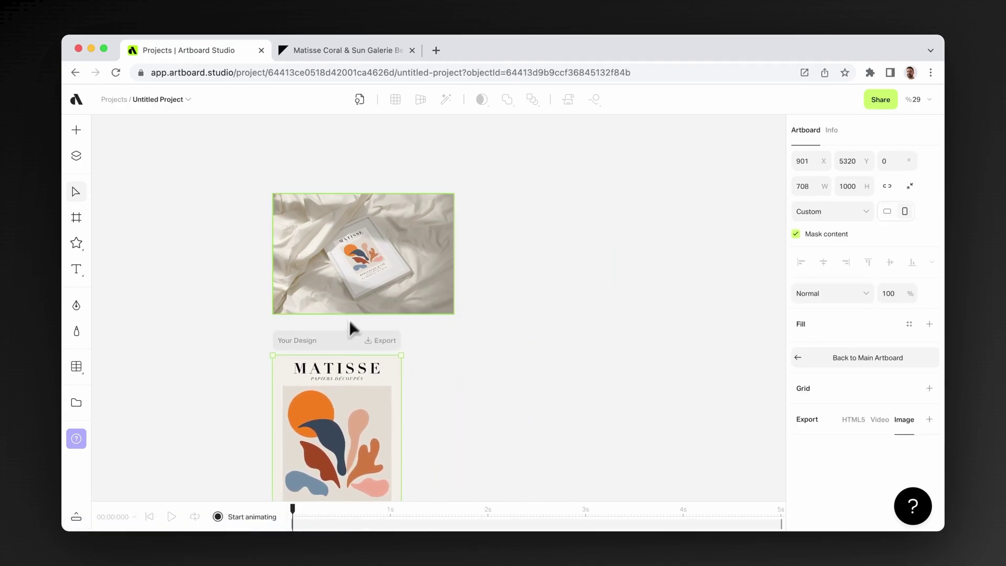
{"action": "left_click", "coordinate": [375, 300]}
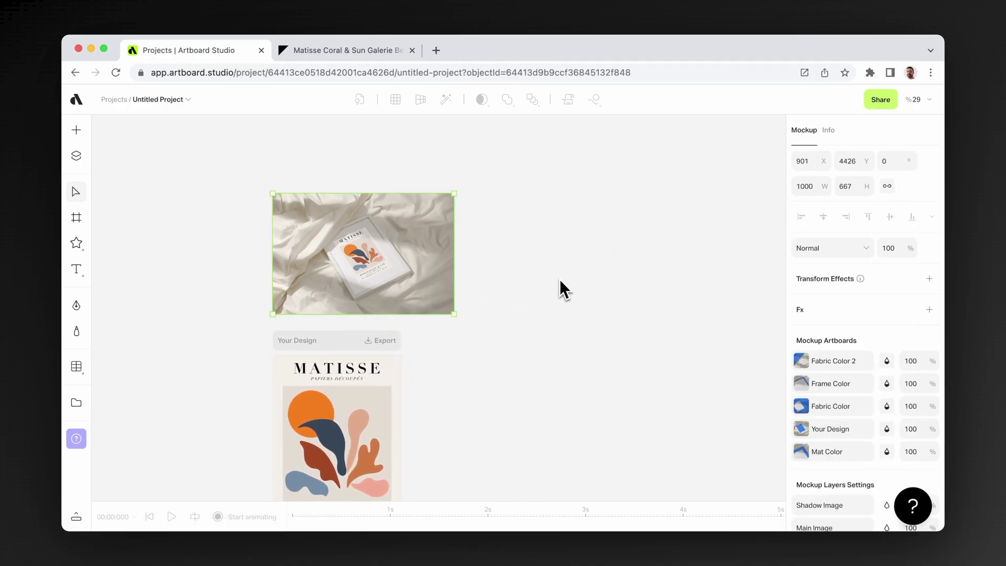
{"action": "scroll", "coordinate": [559, 280], "scroll_direction": "down", "scroll_amount": 3}
{"action": "scroll", "coordinate": [496, 294], "scroll_direction": "down", "scroll_amount": 3}
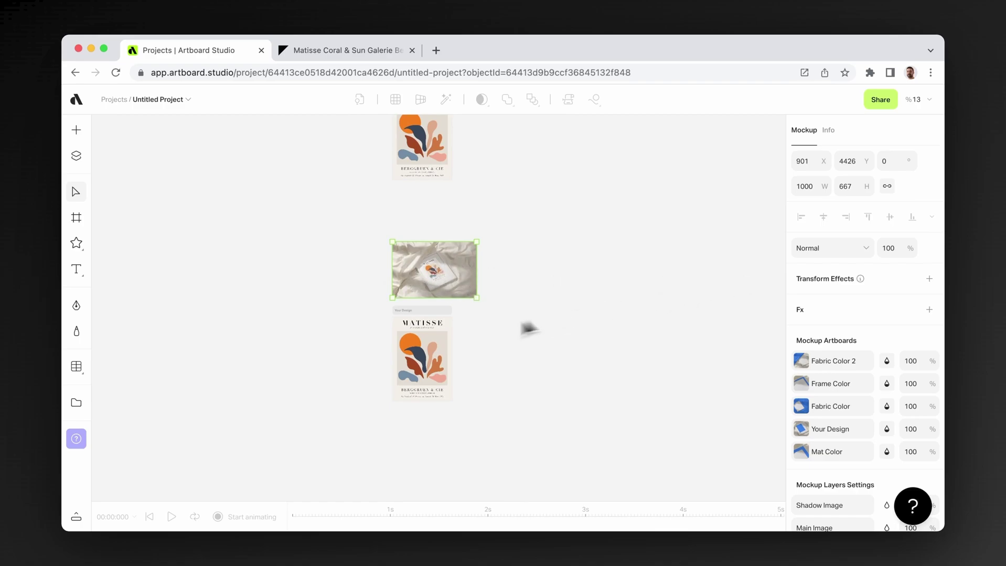
{"action": "scroll", "coordinate": [500, 324], "scroll_direction": "up", "scroll_amount": 5}
{"action": "scroll", "coordinate": [501, 324], "scroll_direction": "up", "scroll_amount": 1}
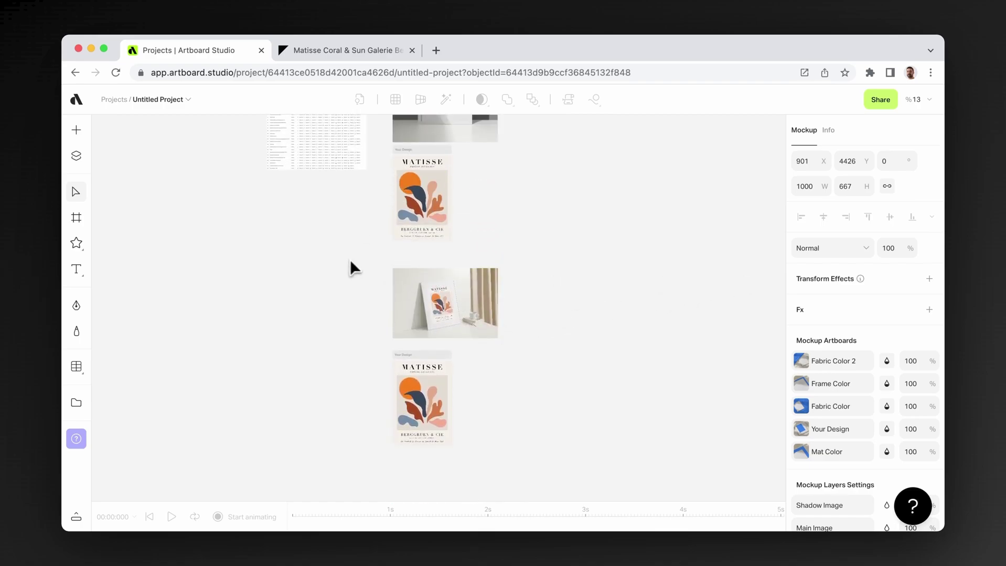
{"action": "scroll", "coordinate": [429, 241], "scroll_direction": "up", "scroll_amount": 3}
{"action": "scroll", "coordinate": [456, 272], "scroll_direction": "up", "scroll_amount": 2}
{"action": "scroll", "coordinate": [456, 272], "scroll_direction": "down", "scroll_amount": 2}
{"action": "scroll", "coordinate": [457, 272], "scroll_direction": "down", "scroll_amount": 2}
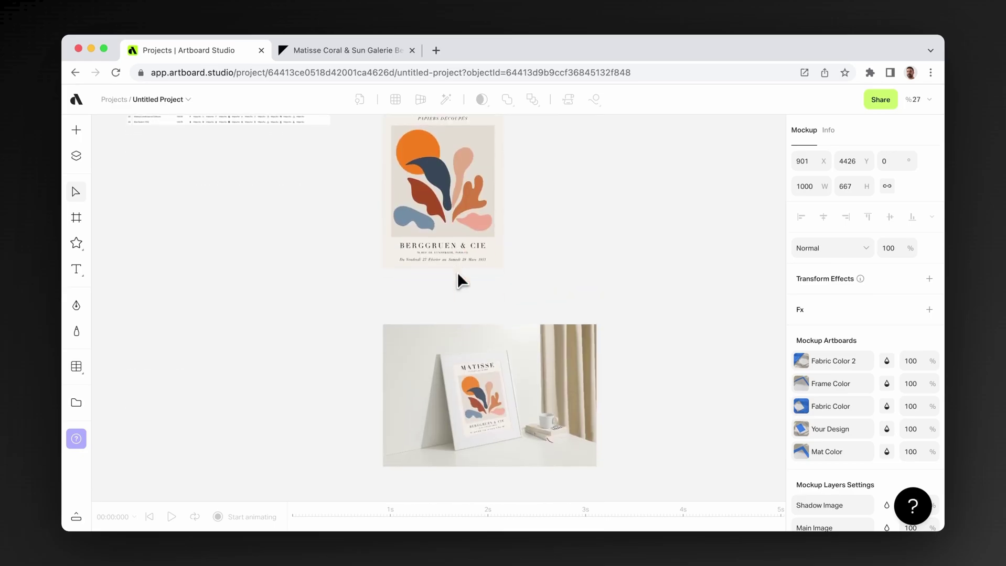
{"action": "scroll", "coordinate": [457, 272], "scroll_direction": "down", "scroll_amount": 1}
{"action": "scroll", "coordinate": [457, 283], "scroll_direction": "down", "scroll_amount": 2}
{"action": "scroll", "coordinate": [457, 283], "scroll_direction": "down", "scroll_amount": 3}
{"action": "scroll", "coordinate": [456, 283], "scroll_direction": "down", "scroll_amount": 2}
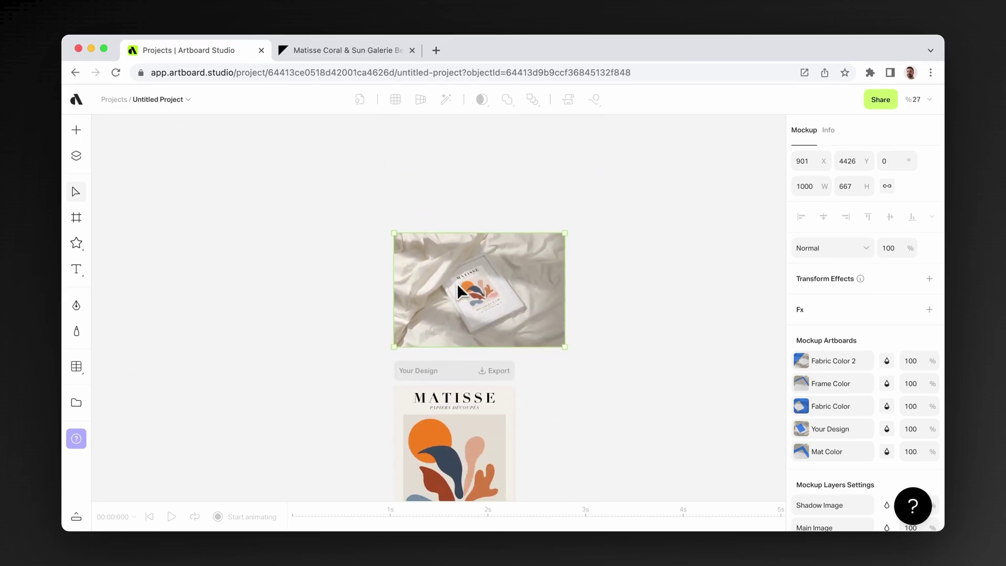
{"action": "scroll", "coordinate": [457, 290], "scroll_direction": "down", "scroll_amount": 1}
{"action": "scroll", "coordinate": [457, 284], "scroll_direction": "right", "scroll_amount": 2}
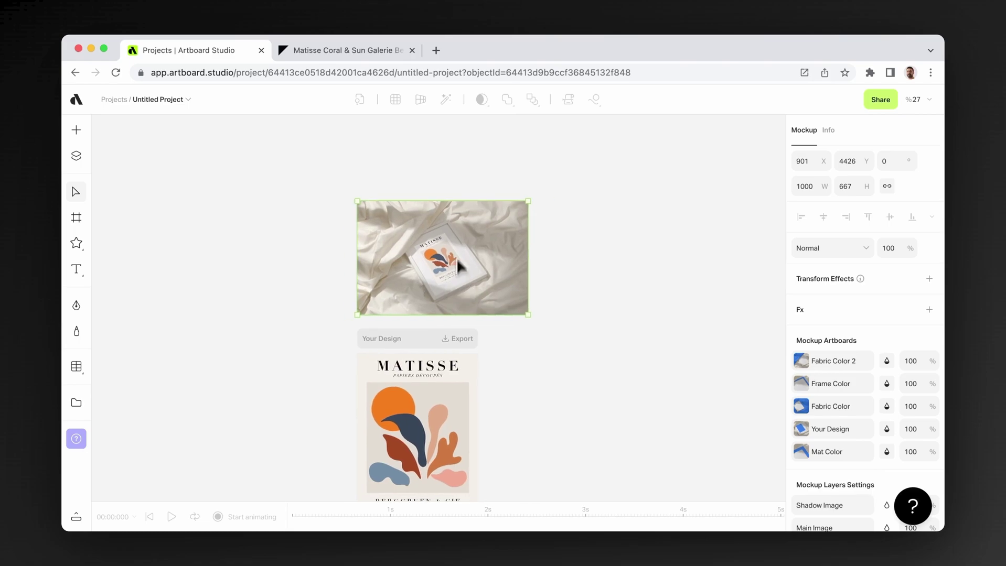
{"action": "scroll", "coordinate": [450, 261], "scroll_direction": "up", "scroll_amount": 3}
{"action": "scroll", "coordinate": [442, 296], "scroll_direction": "down", "scroll_amount": 3}
{"action": "scroll", "coordinate": [442, 294], "scroll_direction": "up", "scroll_amount": 2}
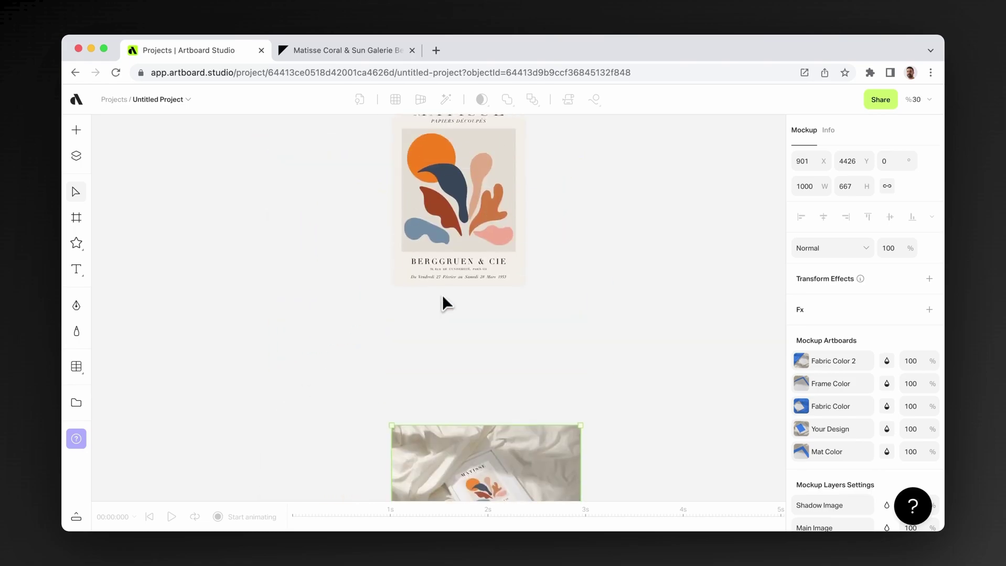
{"action": "scroll", "coordinate": [443, 295], "scroll_direction": "up", "scroll_amount": 2}
{"action": "scroll", "coordinate": [443, 294], "scroll_direction": "up", "scroll_amount": 2}
{"action": "scroll", "coordinate": [443, 294], "scroll_direction": "up", "scroll_amount": 2}
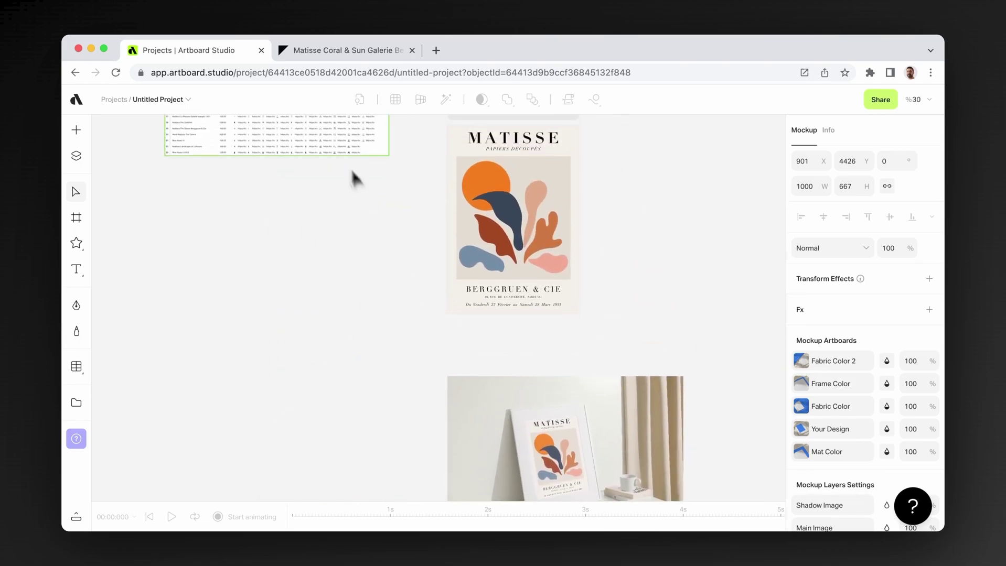
{"action": "left_click_drag", "start_coordinate": [351, 145], "coordinate": [381, 354]}
{"action": "scroll", "coordinate": [391, 298], "scroll_direction": "up", "scroll_amount": 2}
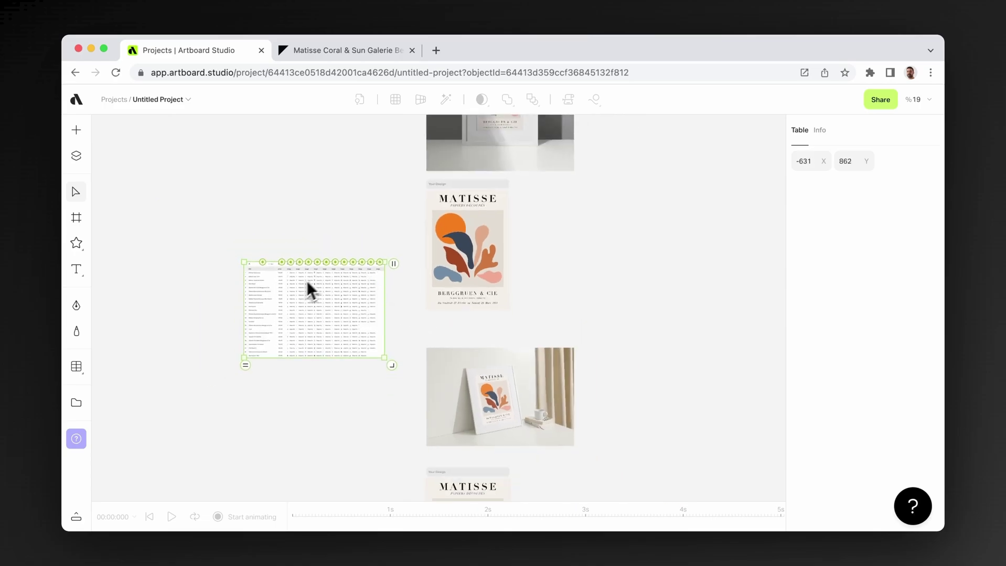
{"action": "scroll", "coordinate": [289, 276], "scroll_direction": "up", "scroll_amount": 3}
{"action": "scroll", "coordinate": [289, 275], "scroll_direction": "up", "scroll_amount": 3}
{"action": "scroll", "coordinate": [288, 275], "scroll_direction": "up", "scroll_amount": 5}
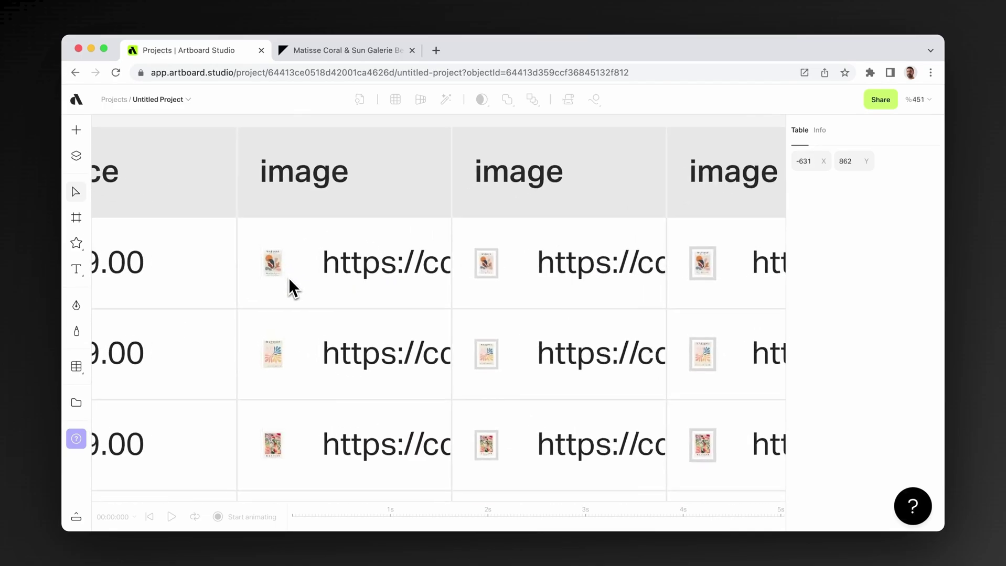
{"action": "scroll", "coordinate": [491, 279], "scroll_direction": "right", "scroll_amount": 2}
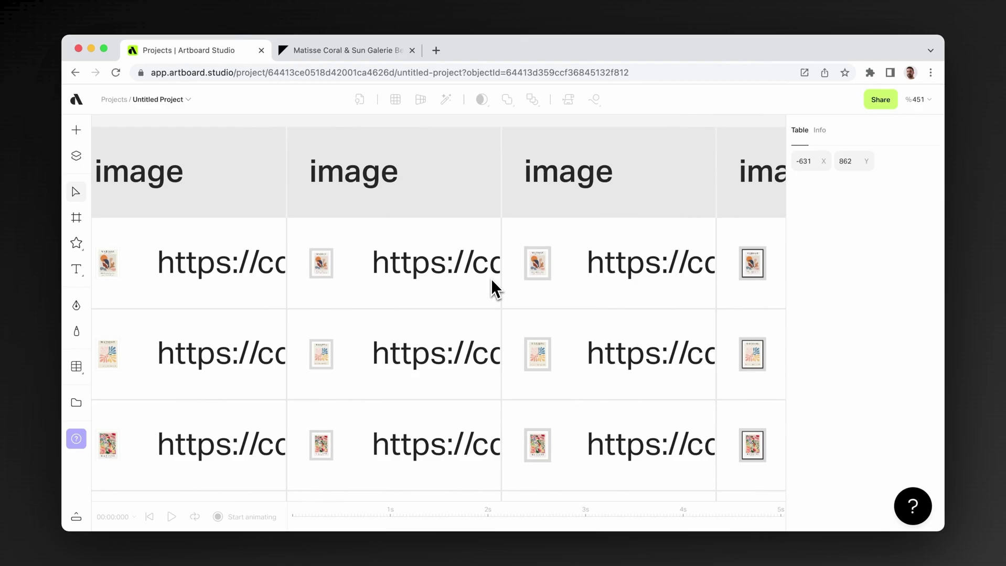
{"action": "scroll", "coordinate": [494, 280], "scroll_direction": "right", "scroll_amount": 2}
{"action": "scroll", "coordinate": [494, 279], "scroll_direction": "right", "scroll_amount": 1}
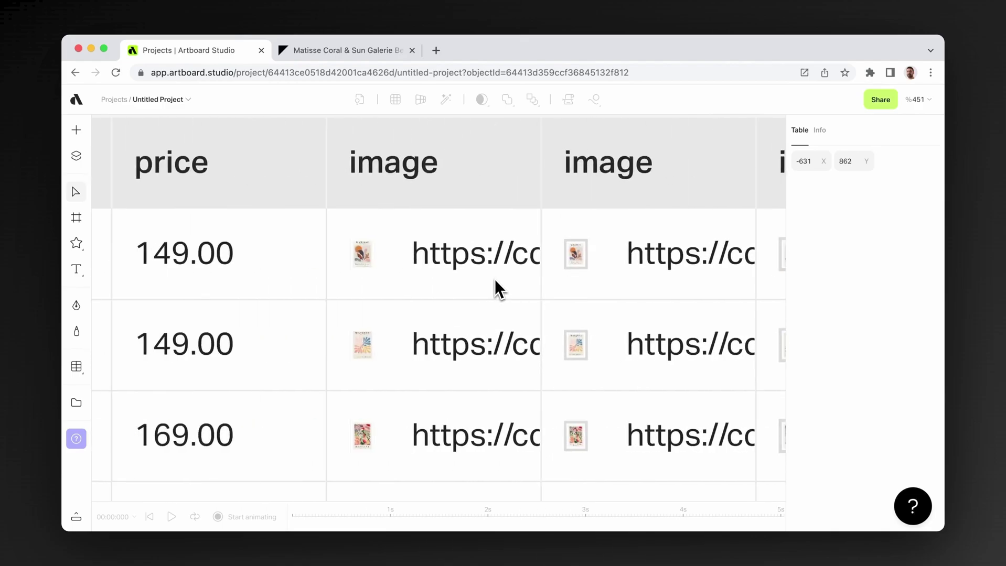
{"action": "scroll", "coordinate": [353, 289], "scroll_direction": "down", "scroll_amount": 5}
{"action": "scroll", "coordinate": [353, 289], "scroll_direction": "down", "scroll_amount": 5}
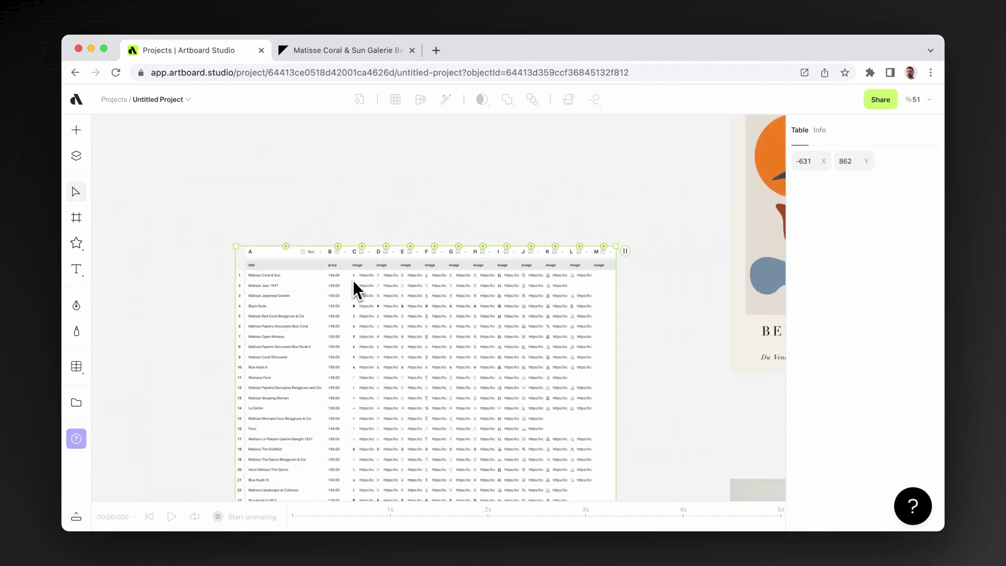
{"action": "scroll", "coordinate": [353, 289], "scroll_direction": "down", "scroll_amount": 2}
{"action": "scroll", "coordinate": [355, 287], "scroll_direction": "right", "scroll_amount": 2}
Check the Matisse Coral & Sun product page, then return to the Artboard Studio project.
{"action": "left_click", "coordinate": [345, 51]}
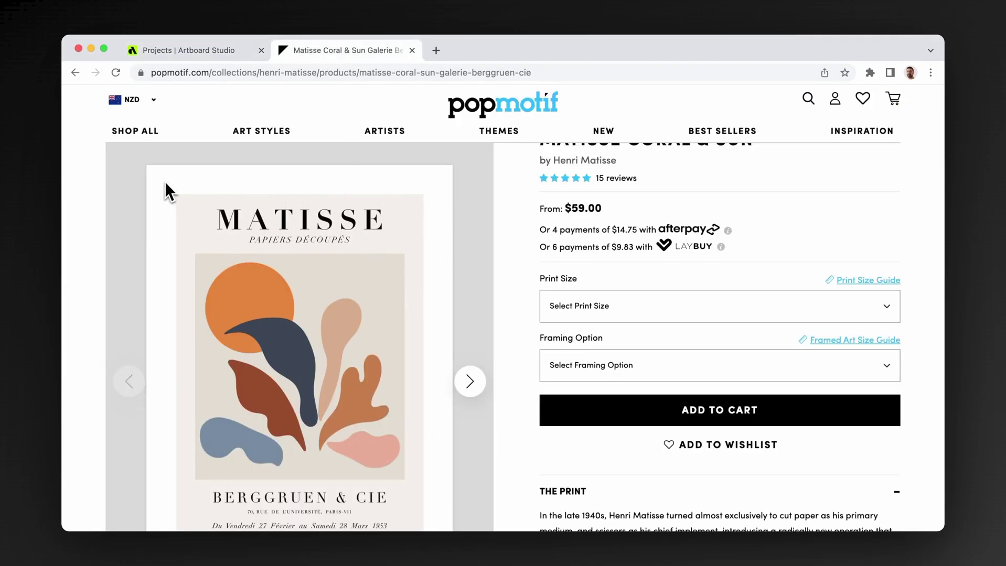
{"action": "left_click", "coordinate": [197, 52]}
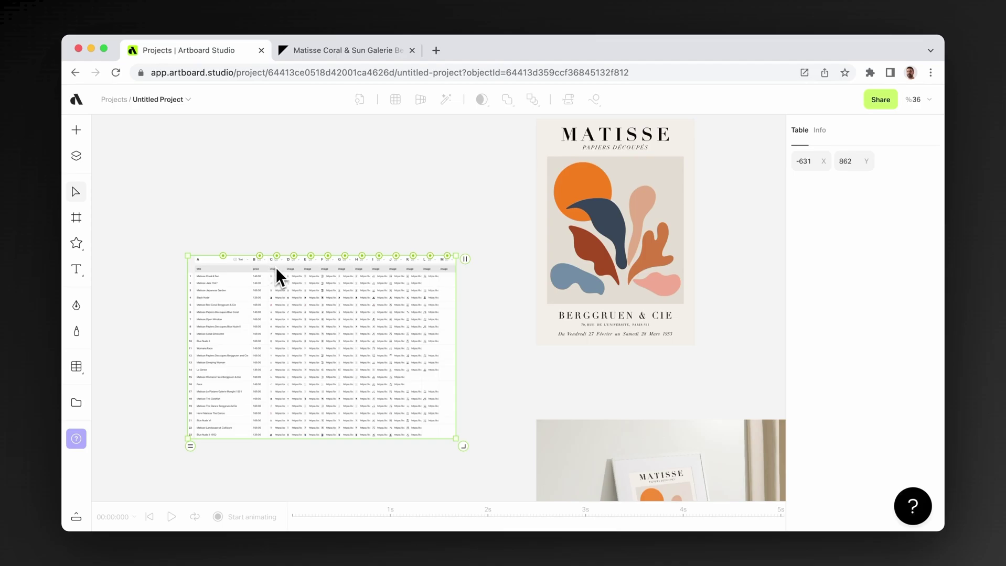
{"action": "scroll", "coordinate": [276, 267], "scroll_direction": "up", "scroll_amount": 3}
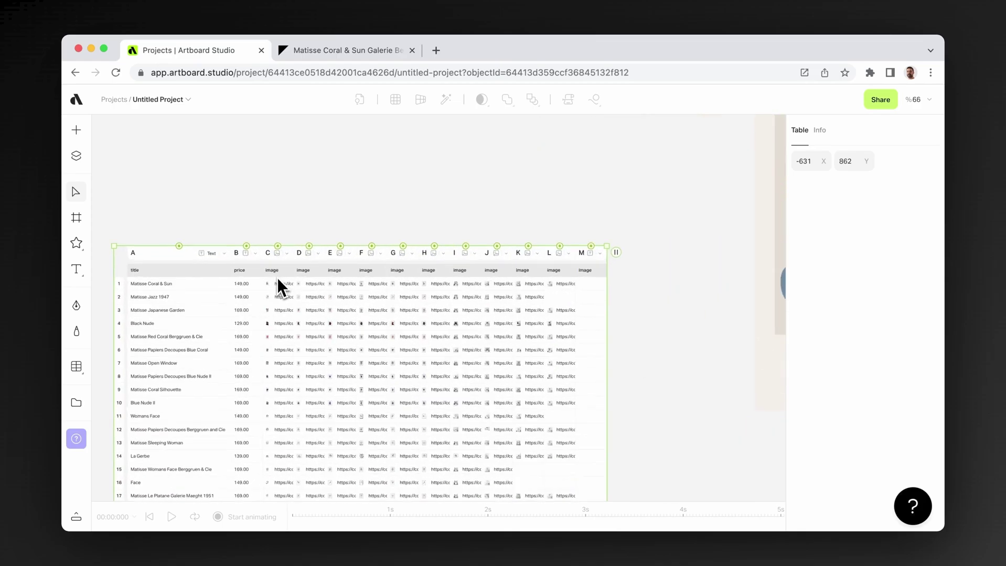
{"action": "scroll", "coordinate": [278, 266], "scroll_direction": "up", "scroll_amount": 3}
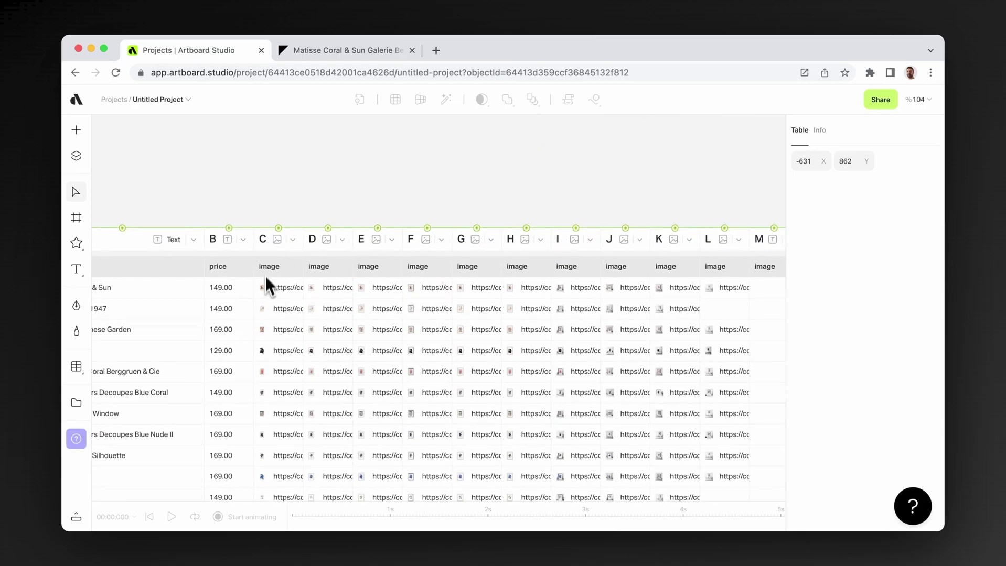
{"action": "scroll", "coordinate": [267, 270], "scroll_direction": "down", "scroll_amount": 3}
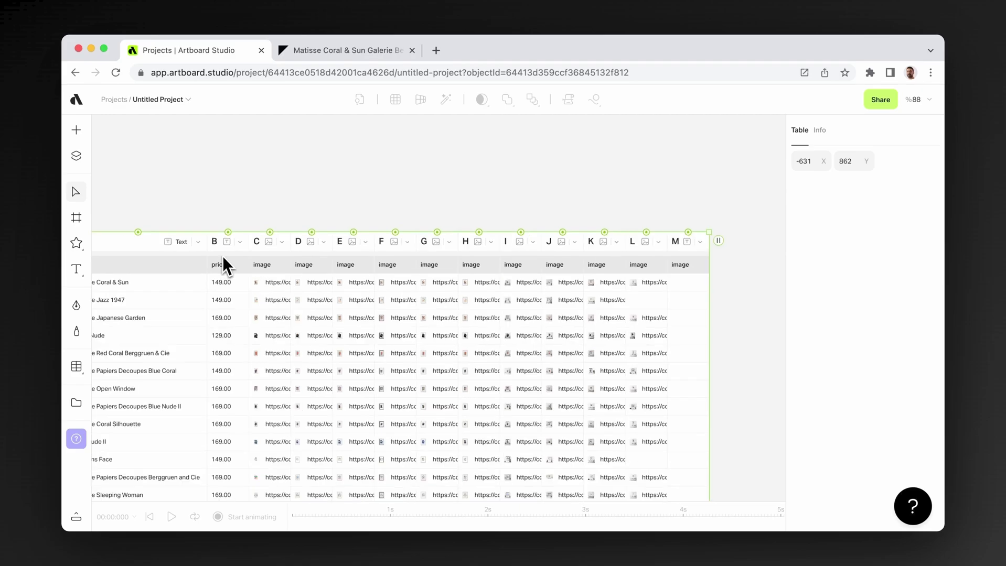
{"action": "scroll", "coordinate": [225, 256], "scroll_direction": "down", "scroll_amount": 3}
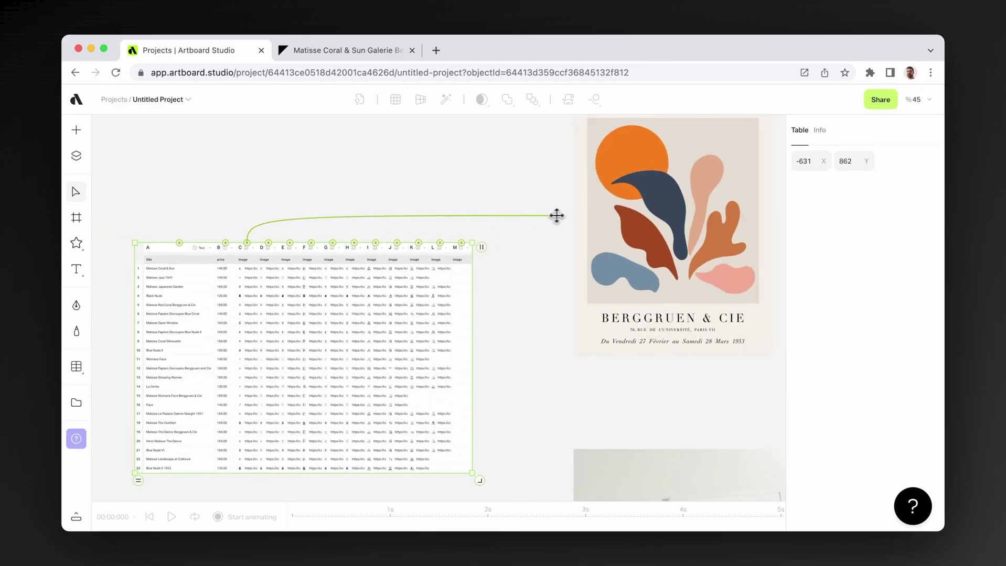
Link the table's image column to the first Your Design poster and shrink it to fit in Fill mode.
{"action": "left_click_drag", "start_coordinate": [556, 215], "coordinate": [607, 219]}
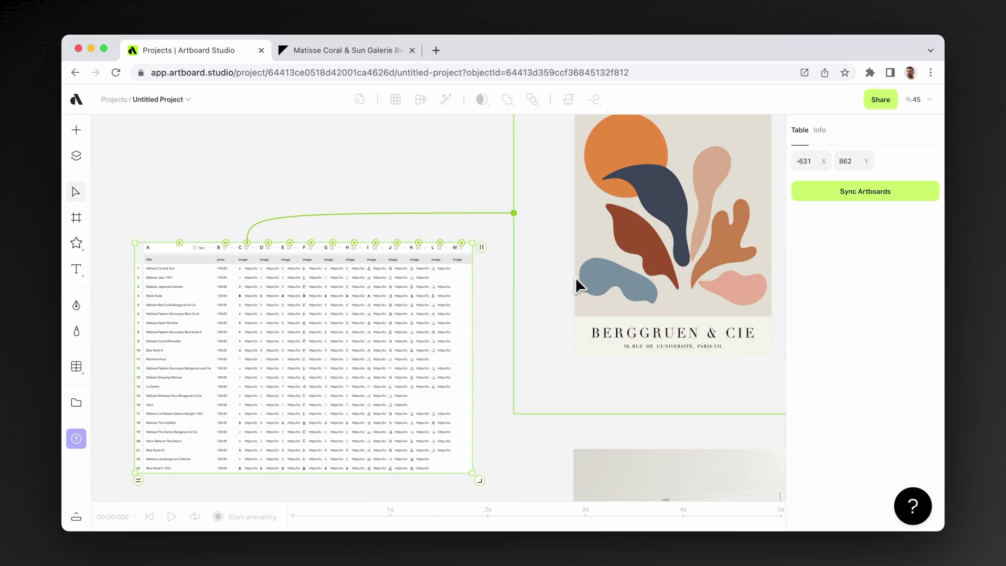
{"action": "scroll", "coordinate": [575, 277], "scroll_direction": "down", "scroll_amount": 3}
{"action": "left_click", "coordinate": [689, 304]}
{"action": "scroll", "coordinate": [636, 301], "scroll_direction": "down", "scroll_amount": 2}
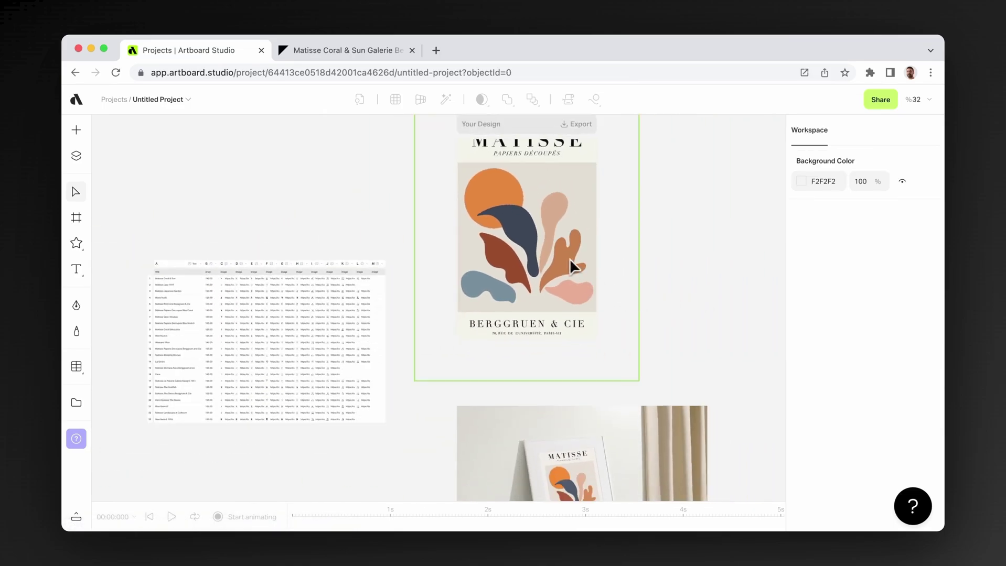
{"action": "left_click", "coordinate": [570, 259]}
{"action": "left_click_drag", "start_coordinate": [637, 380], "coordinate": [624, 360]}
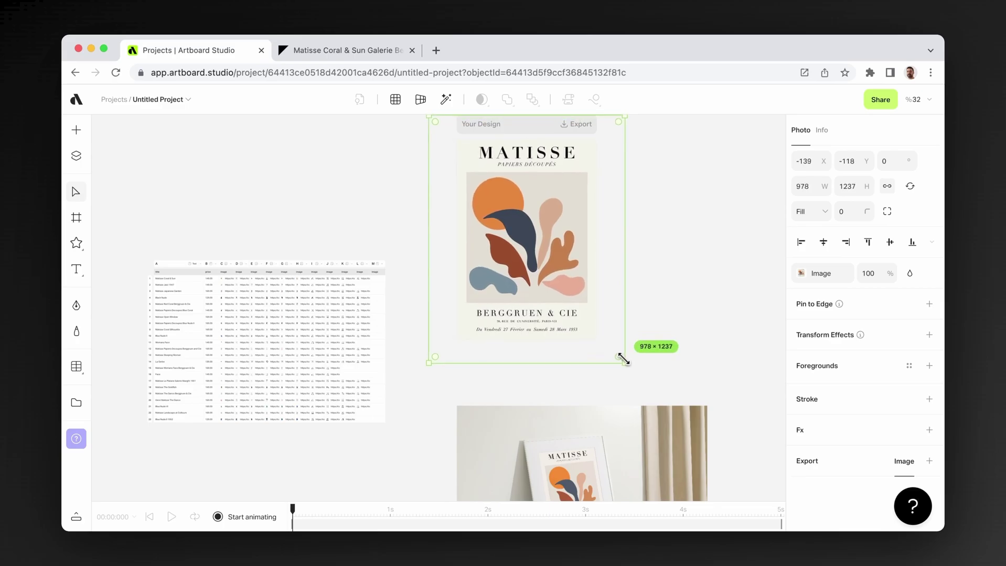
{"action": "left_click", "coordinate": [809, 222]}
{"action": "left_click", "coordinate": [720, 250]}
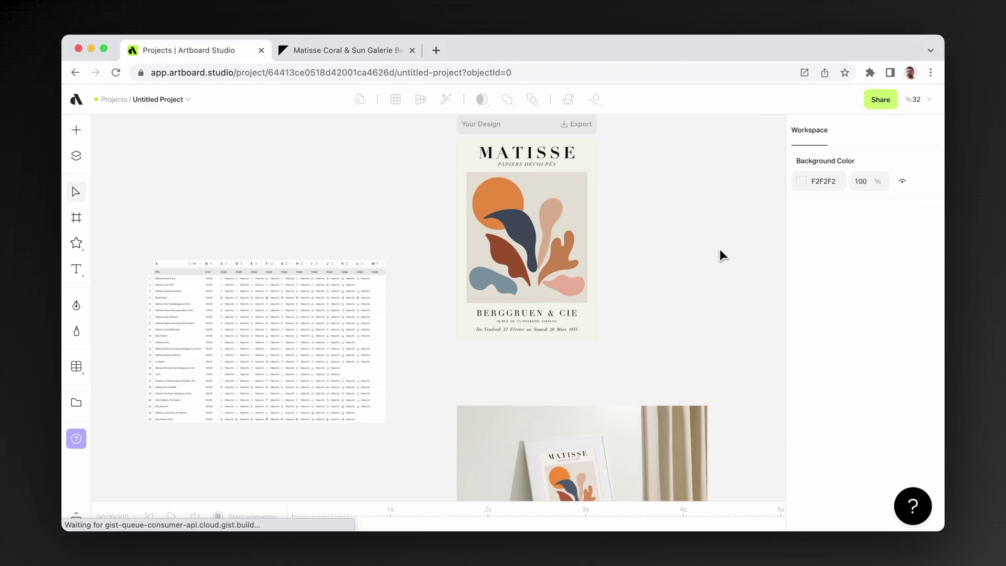
{"action": "scroll", "coordinate": [683, 260], "scroll_direction": "down", "scroll_amount": 3}
{"action": "scroll", "coordinate": [699, 266], "scroll_direction": "down", "scroll_amount": 3}
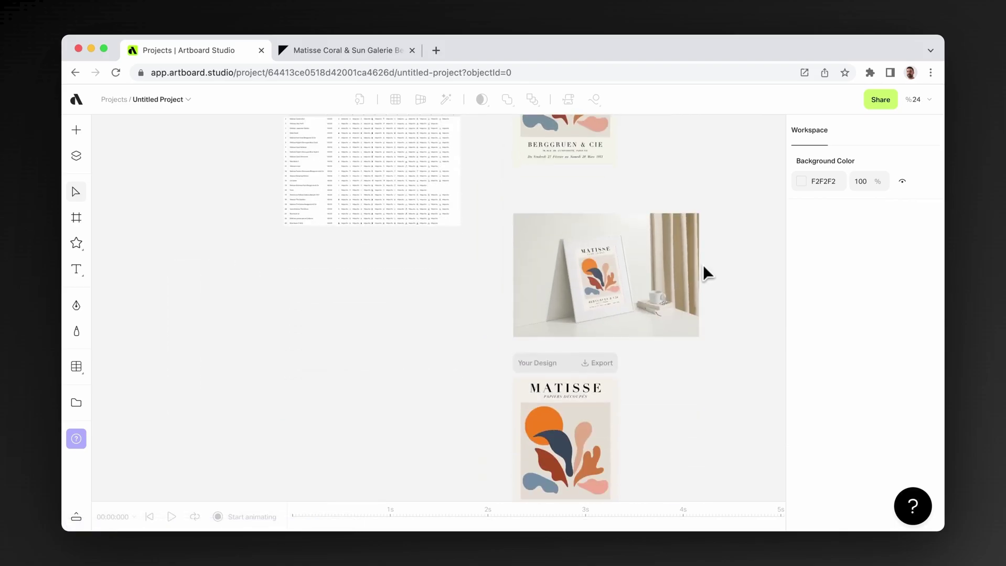
{"action": "mouse_move", "coordinate": [345, 155]}
{"action": "left_mouse_down"}
{"action": "mouse_move", "coordinate": [317, 259]}
{"action": "mouse_move", "coordinate": [514, 427]}
{"action": "mouse_move", "coordinate": [588, 417]}
{"action": "left_mouse_up"}
Connect the table to the second Your Design artboard and shrink that poster to fit its frame.
{"action": "left_click", "coordinate": [637, 358]}
{"action": "left_click_drag", "start_coordinate": [645, 346], "coordinate": [631, 368]}
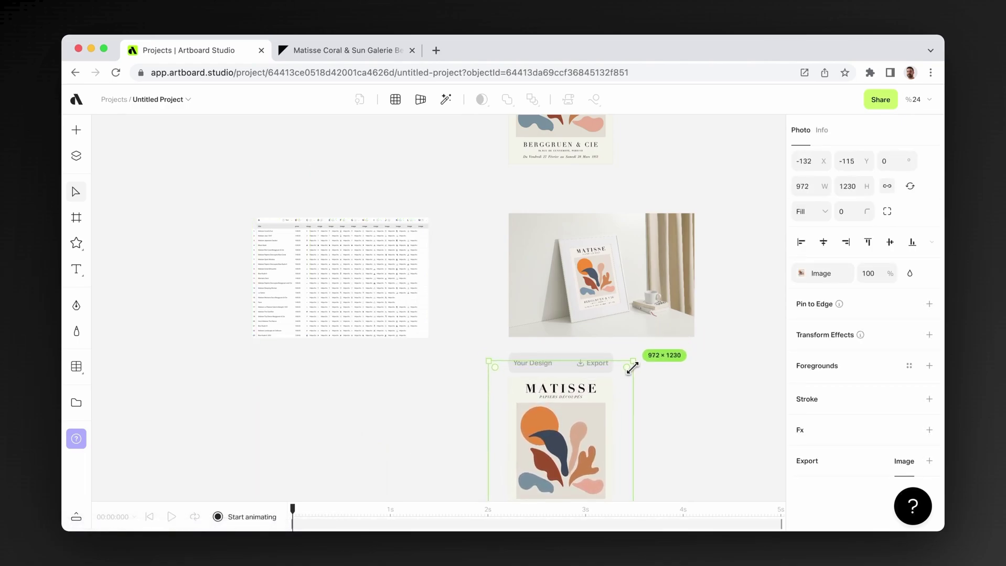
{"action": "left_click", "coordinate": [631, 378]}
{"action": "scroll", "coordinate": [553, 347], "scroll_direction": "down", "scroll_amount": 3}
{"action": "mouse_move", "coordinate": [361, 161]}
{"action": "left_mouse_down"}
{"action": "mouse_move", "coordinate": [343, 299]}
{"action": "mouse_move", "coordinate": [353, 433]}
{"action": "left_mouse_up"}
{"action": "scroll", "coordinate": [411, 353], "scroll_direction": "down", "scroll_amount": 5}
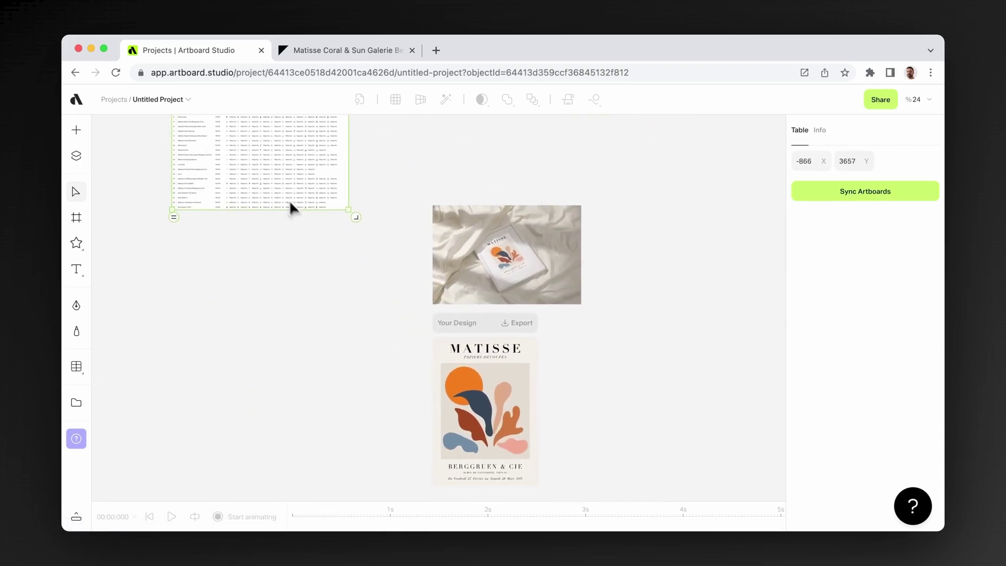
Move the table beside the third design, link its image column, set the poster to Fill and shrink it.
{"action": "left_click_drag", "start_coordinate": [290, 202], "coordinate": [296, 323]}
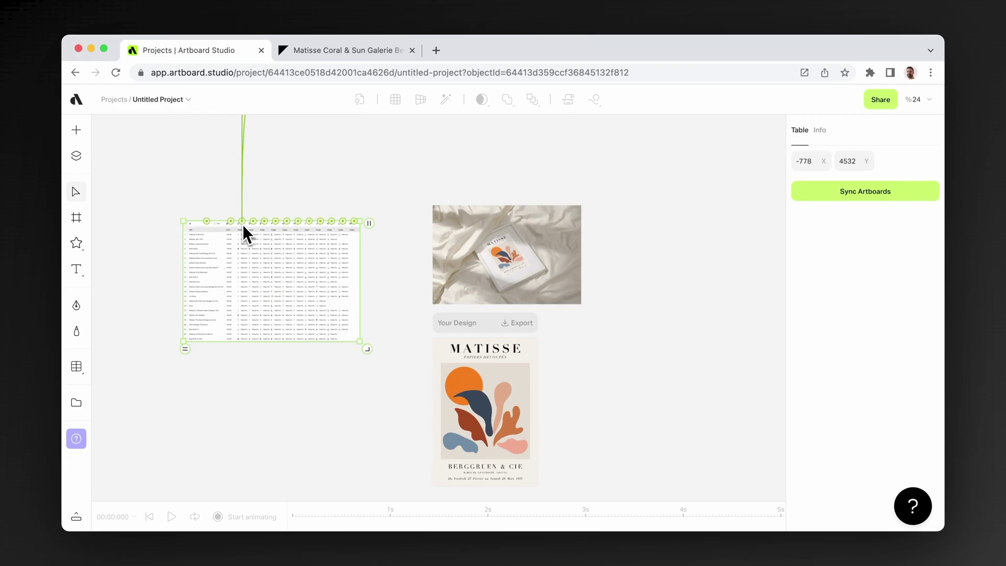
{"action": "scroll", "coordinate": [244, 225], "scroll_direction": "up", "scroll_amount": 3}
{"action": "scroll", "coordinate": [240, 226], "scroll_direction": "down", "scroll_amount": 1}
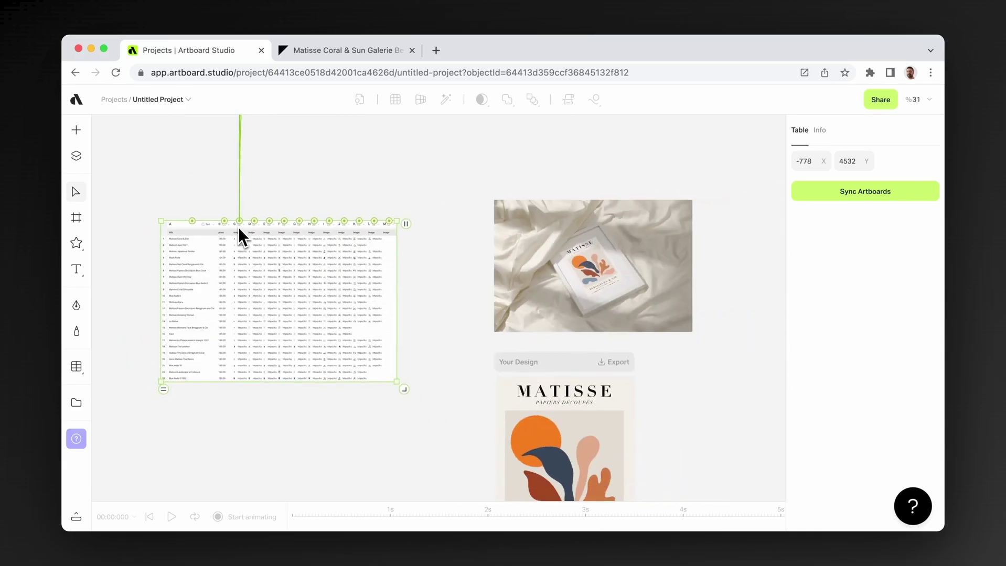
{"action": "left_click_drag", "start_coordinate": [238, 228], "coordinate": [533, 427]}
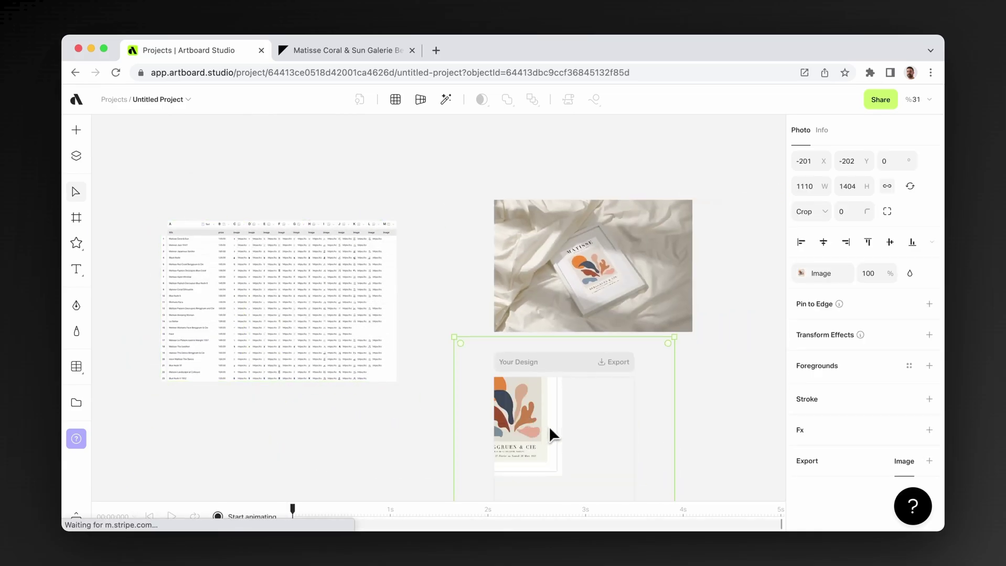
{"action": "scroll", "coordinate": [736, 293], "scroll_direction": "down", "scroll_amount": 2}
{"action": "left_click", "coordinate": [807, 212]}
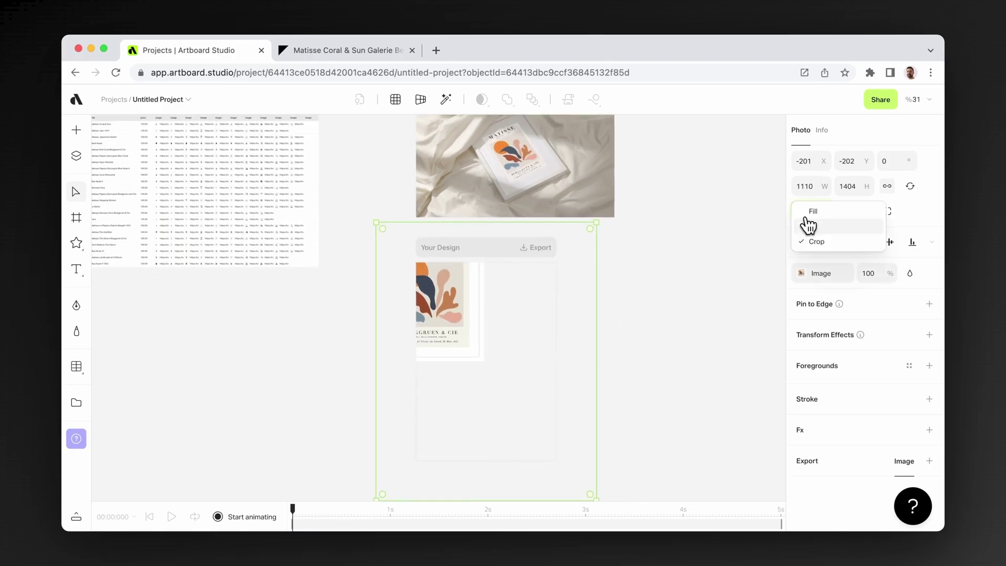
{"action": "left_click", "coordinate": [812, 225]}
{"action": "left_click", "coordinate": [692, 236]}
{"action": "left_click", "coordinate": [591, 247]}
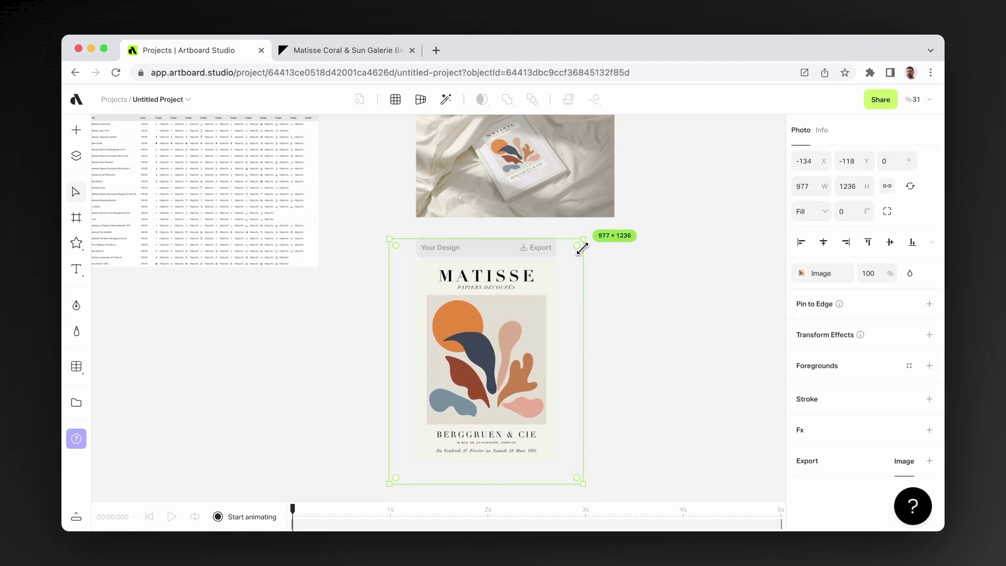
{"action": "left_click_drag", "start_coordinate": [595, 225], "coordinate": [582, 247]}
{"action": "left_click", "coordinate": [654, 313]}
{"action": "scroll", "coordinate": [654, 312], "scroll_direction": "up", "scroll_amount": 3}
{"action": "scroll", "coordinate": [535, 279], "scroll_direction": "up", "scroll_amount": 3}
{"action": "scroll", "coordinate": [535, 279], "scroll_direction": "down", "scroll_amount": 3}
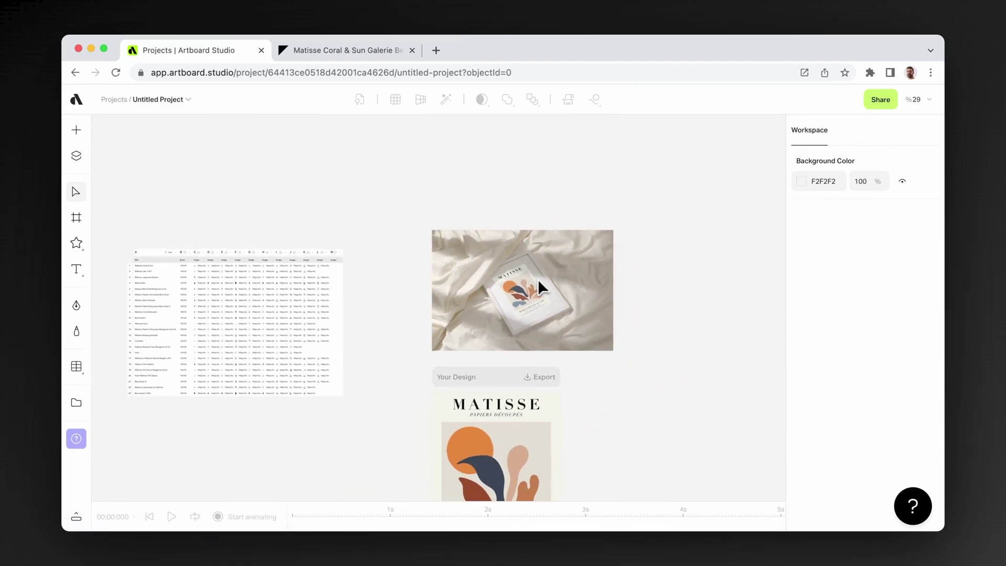
{"action": "scroll", "coordinate": [534, 289], "scroll_direction": "up", "scroll_amount": 5}
{"action": "scroll", "coordinate": [546, 299], "scroll_direction": "right", "scroll_amount": 3}
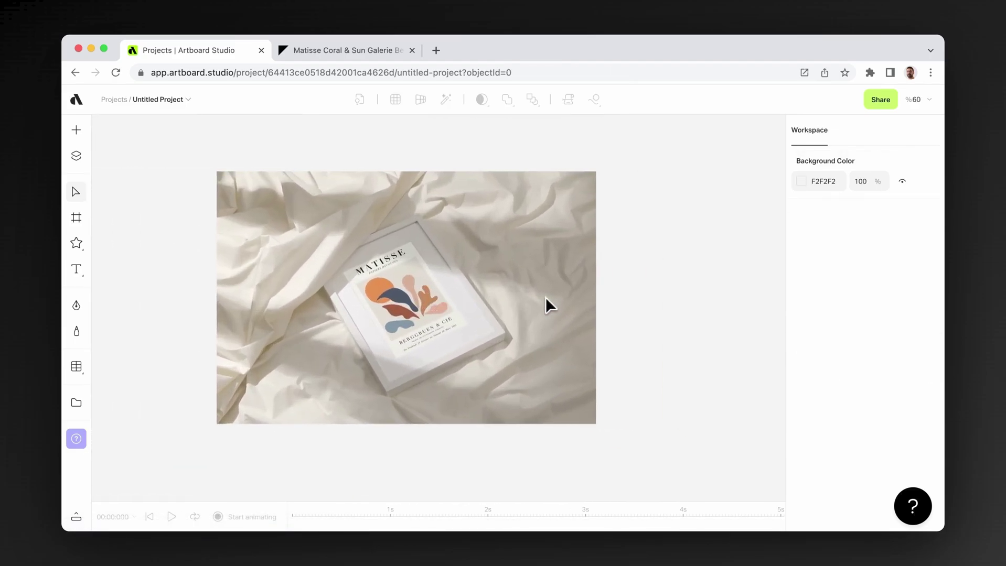
{"action": "scroll", "coordinate": [480, 297], "scroll_direction": "up", "scroll_amount": 1}
{"action": "scroll", "coordinate": [441, 294], "scroll_direction": "up", "scroll_amount": 3}
{"action": "scroll", "coordinate": [446, 293], "scroll_direction": "down", "scroll_amount": 3}
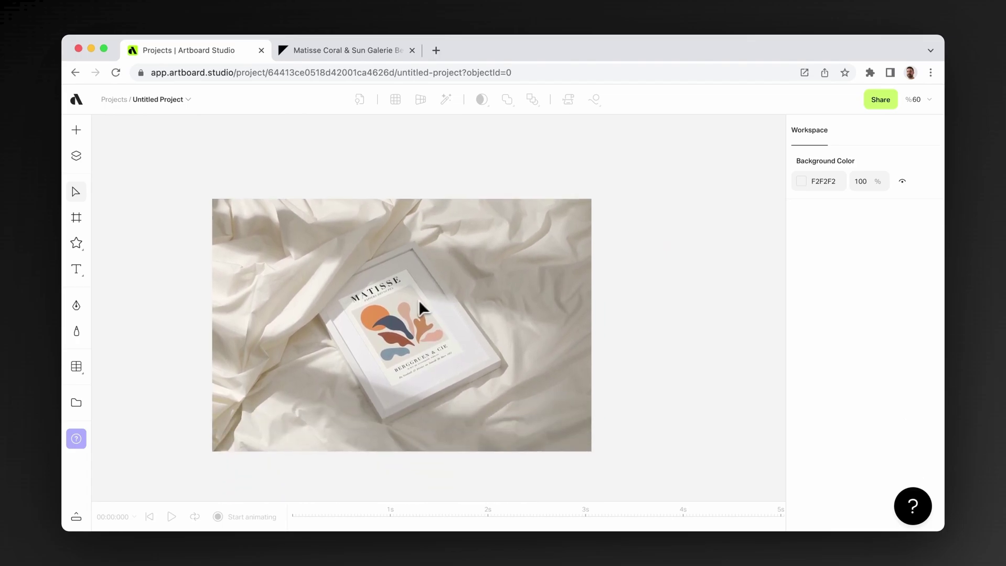
{"action": "scroll", "coordinate": [418, 301], "scroll_direction": "up", "scroll_amount": 3}
{"action": "scroll", "coordinate": [416, 300], "scroll_direction": "left", "scroll_amount": 3}
{"action": "scroll", "coordinate": [419, 301], "scroll_direction": "down", "scroll_amount": 1}
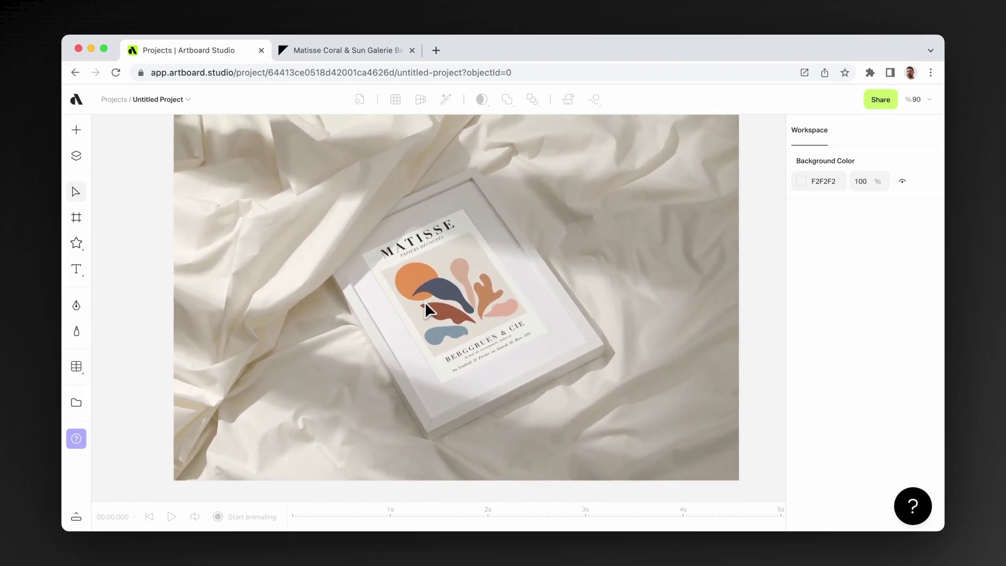
{"action": "scroll", "coordinate": [423, 301], "scroll_direction": "down", "scroll_amount": 3}
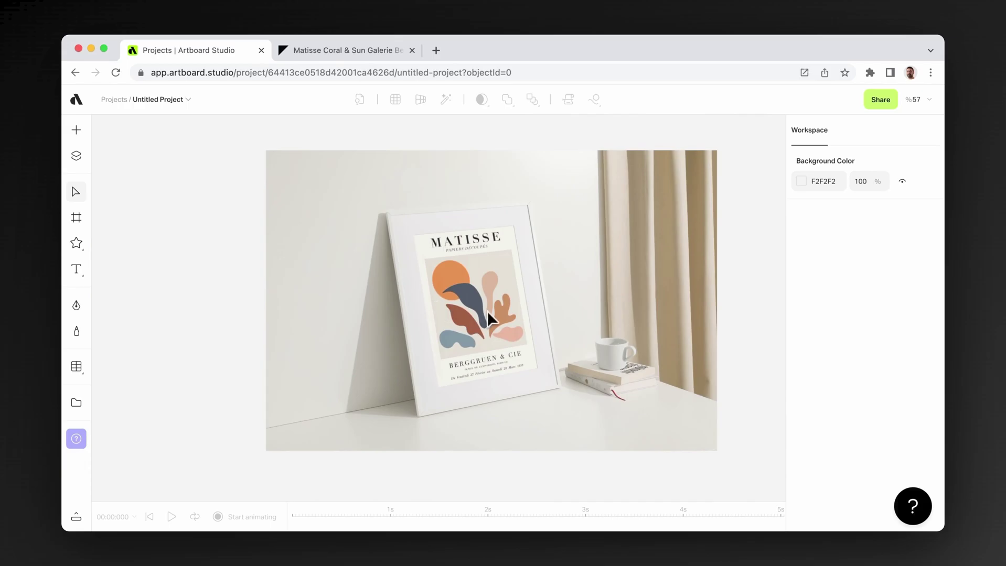
{"action": "scroll", "coordinate": [491, 310], "scroll_direction": "down", "scroll_amount": 3}
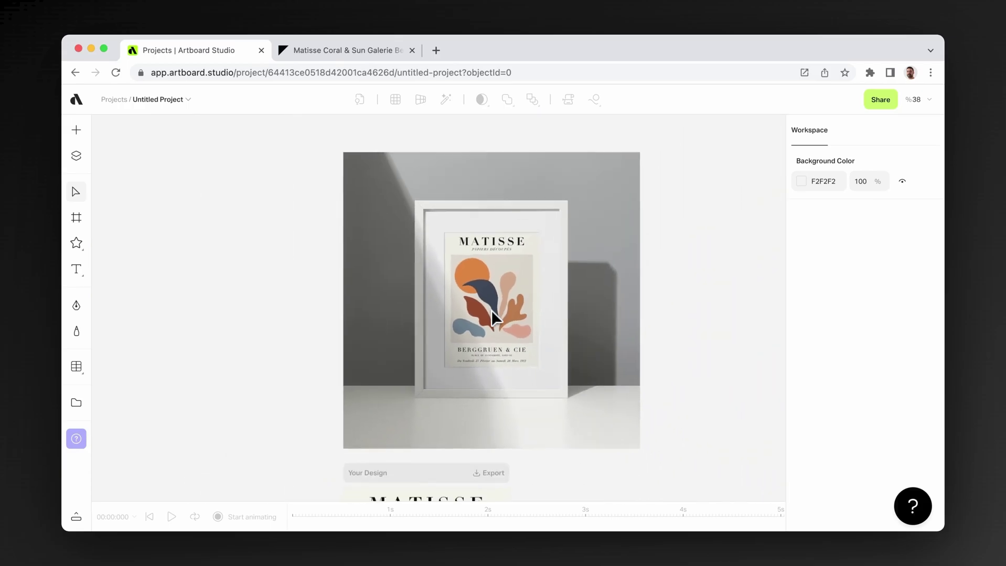
{"action": "scroll", "coordinate": [492, 310], "scroll_direction": "down", "scroll_amount": 5}
{"action": "scroll", "coordinate": [491, 310], "scroll_direction": "down", "scroll_amount": 5}
{"action": "scroll", "coordinate": [395, 351], "scroll_direction": "down", "scroll_amount": 1}
{"action": "scroll", "coordinate": [396, 351], "scroll_direction": "down", "scroll_amount": 2}
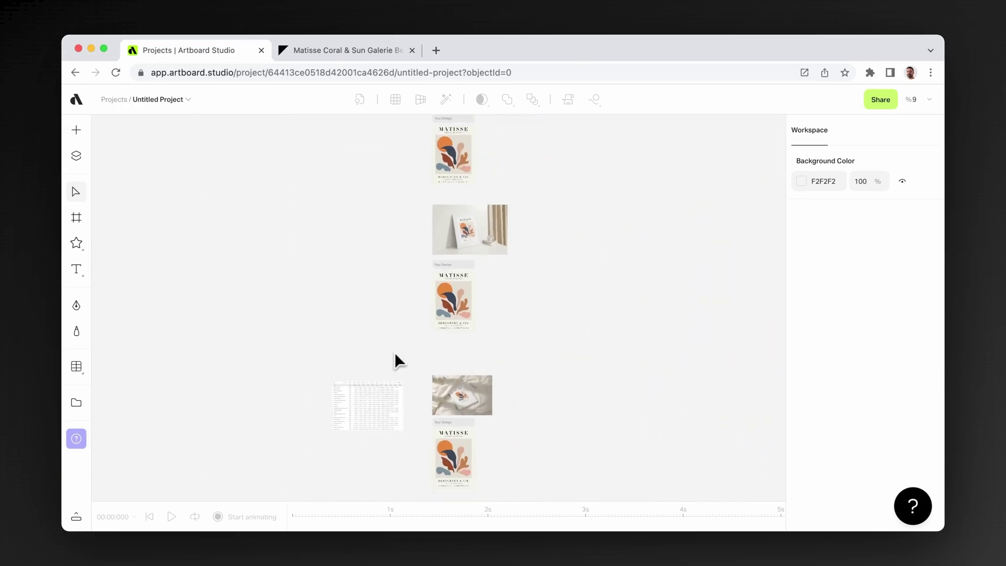
Move the product table left of the design artboards and reselect it after checking the desk mockup.
{"action": "left_click_drag", "start_coordinate": [377, 409], "coordinate": [359, 277]}
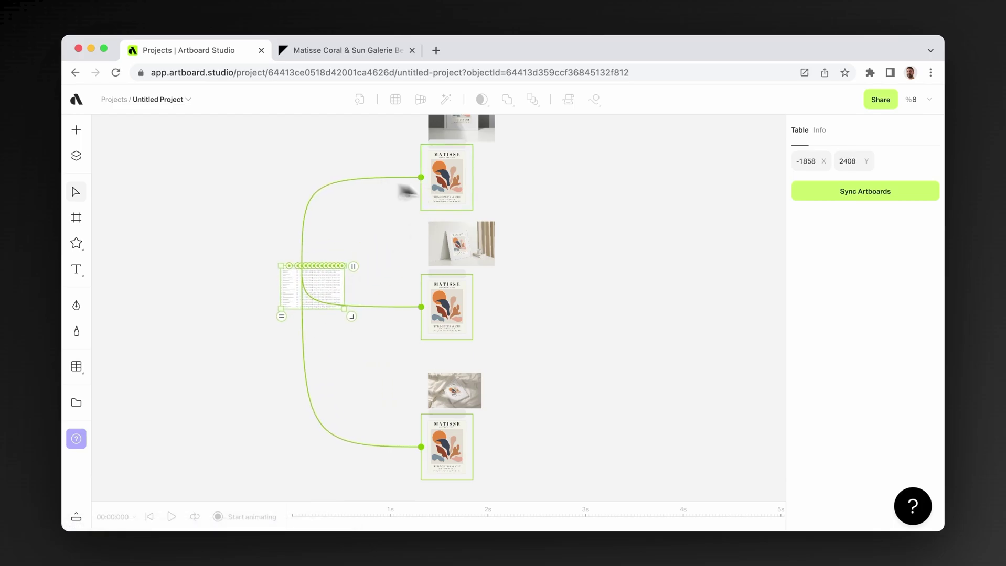
{"action": "scroll", "coordinate": [457, 369], "scroll_direction": "up", "scroll_amount": 1}
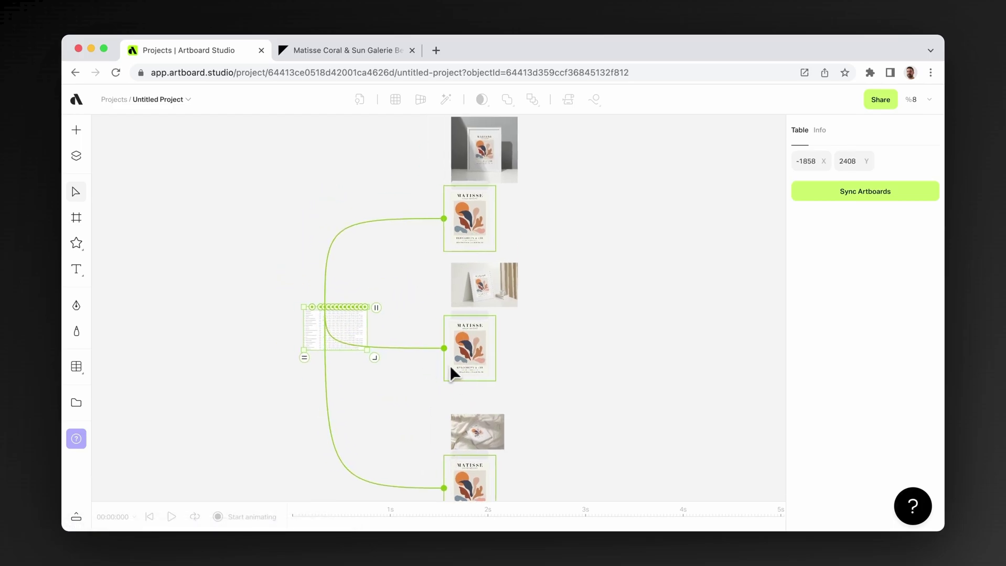
{"action": "scroll", "coordinate": [296, 353], "scroll_direction": "up", "scroll_amount": 2}
{"action": "scroll", "coordinate": [295, 352], "scroll_direction": "up", "scroll_amount": 5}
{"action": "scroll", "coordinate": [289, 360], "scroll_direction": "up", "scroll_amount": 3}
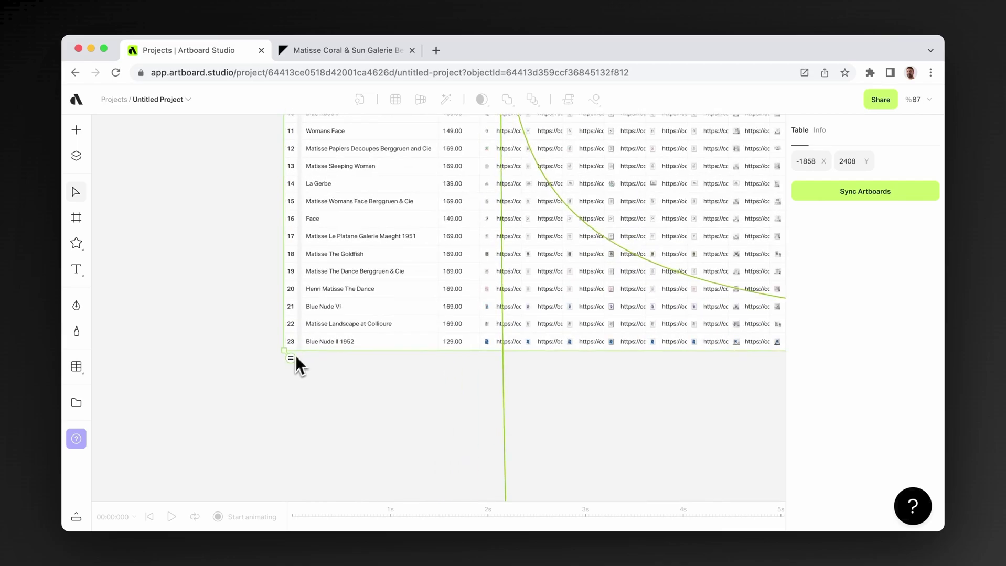
{"action": "scroll", "coordinate": [259, 352], "scroll_direction": "down", "scroll_amount": 5}
{"action": "scroll", "coordinate": [279, 348], "scroll_direction": "down", "scroll_amount": 1}
{"action": "scroll", "coordinate": [279, 348], "scroll_direction": "down", "scroll_amount": 1}
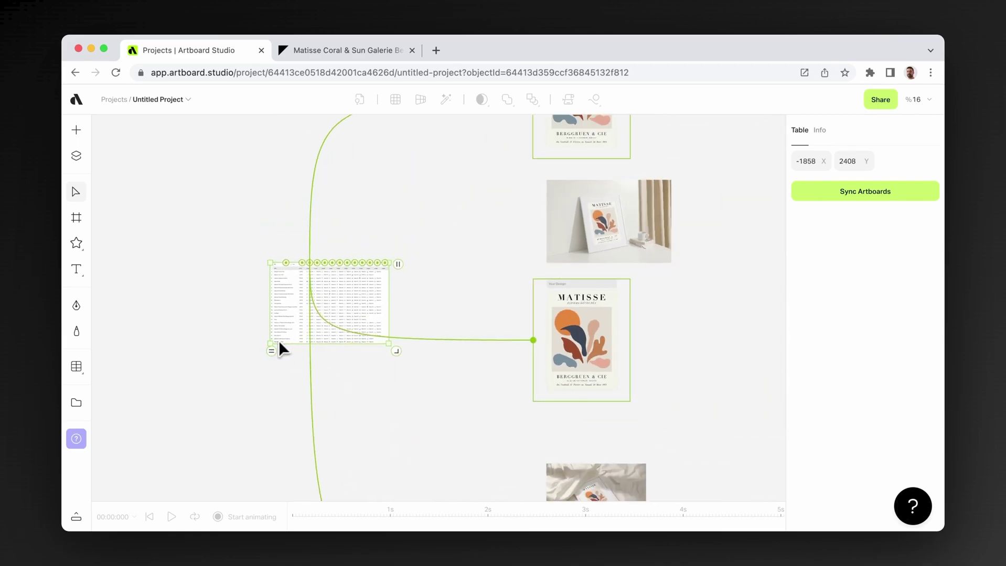
{"action": "scroll", "coordinate": [298, 342], "scroll_direction": "up", "scroll_amount": 2}
{"action": "scroll", "coordinate": [318, 341], "scroll_direction": "right", "scroll_amount": 2}
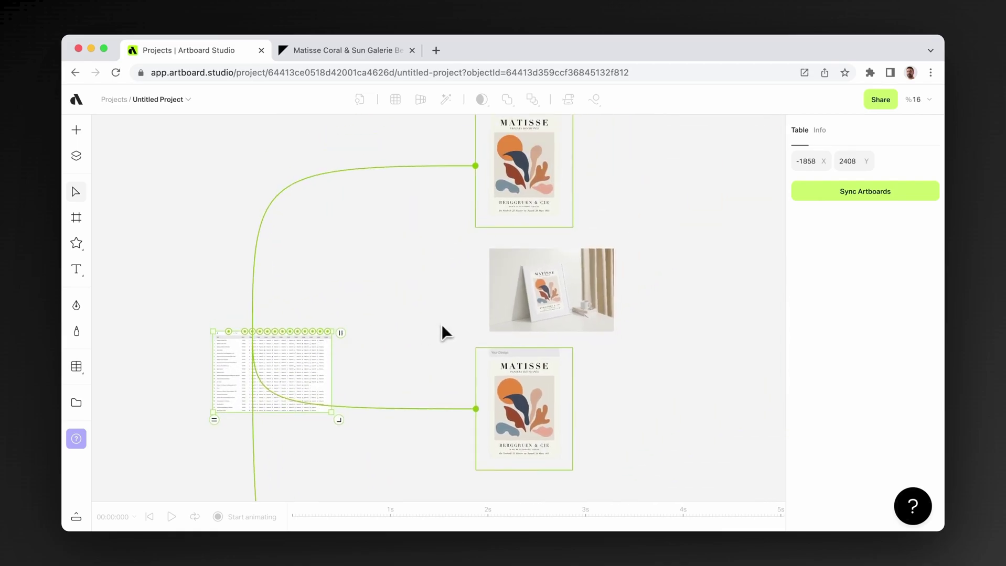
{"action": "left_click", "coordinate": [471, 324]}
{"action": "left_click", "coordinate": [506, 310]}
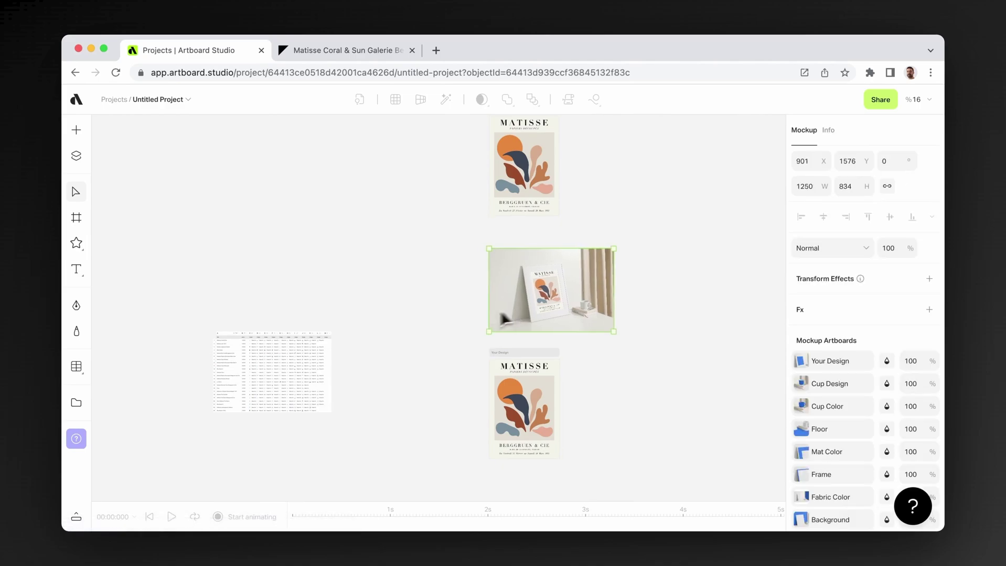
{"action": "left_click", "coordinate": [318, 405]}
{"action": "scroll", "coordinate": [317, 314], "scroll_direction": "down", "scroll_amount": 2}
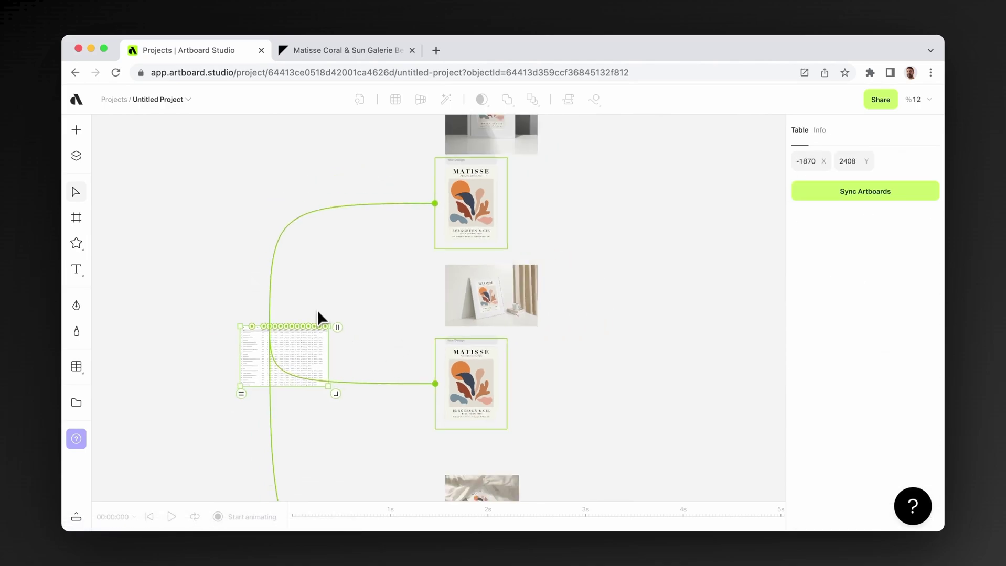
{"action": "scroll", "coordinate": [317, 310], "scroll_direction": "down", "scroll_amount": 2}
{"action": "scroll", "coordinate": [317, 310], "scroll_direction": "down", "scroll_amount": 2}
{"action": "scroll", "coordinate": [317, 310], "scroll_direction": "right", "scroll_amount": 1}
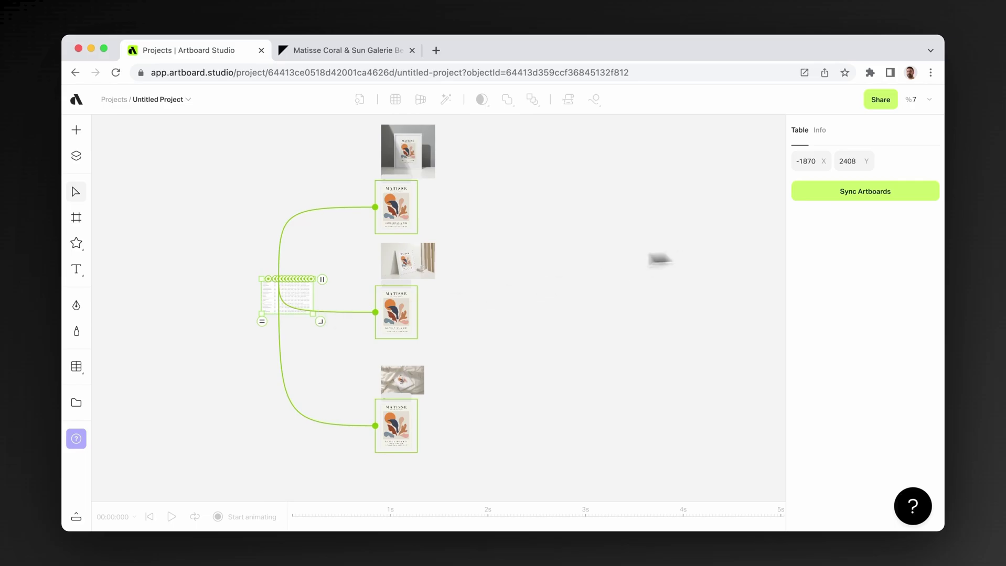
{"action": "scroll", "coordinate": [543, 257], "scroll_direction": "right", "scroll_amount": 3}
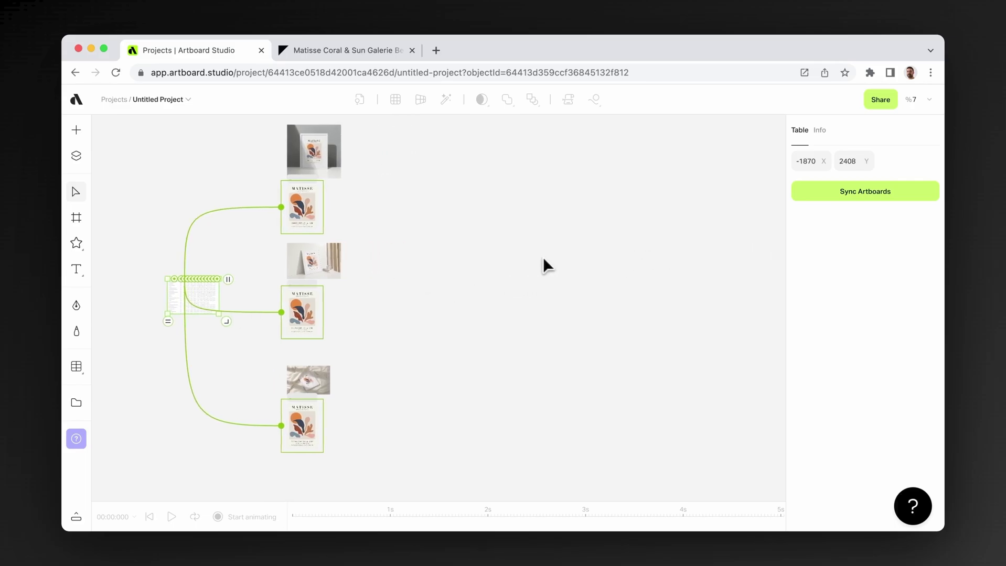
{"action": "left_click", "coordinate": [820, 199]}
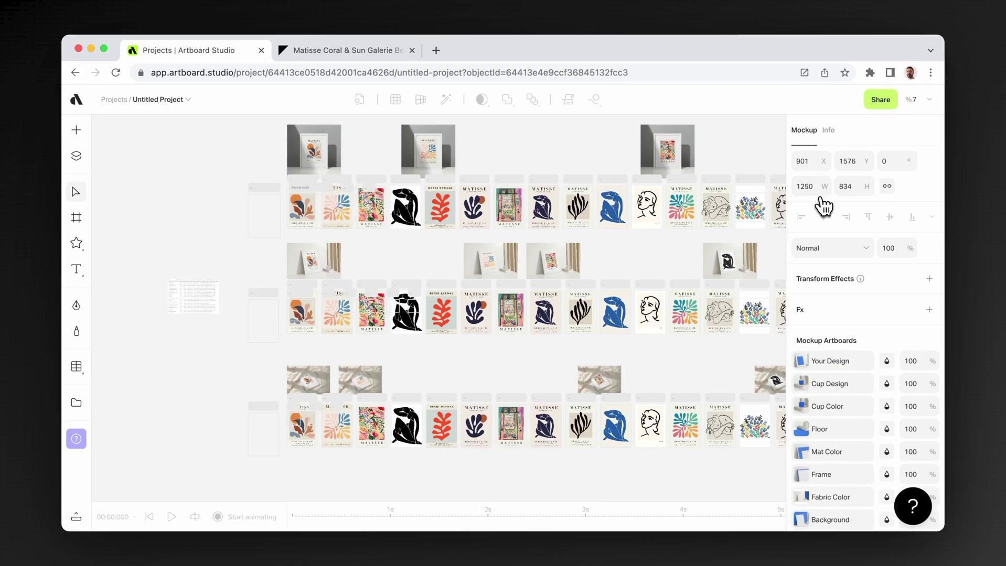
{"action": "scroll", "coordinate": [624, 250], "scroll_direction": "right", "scroll_amount": 5}
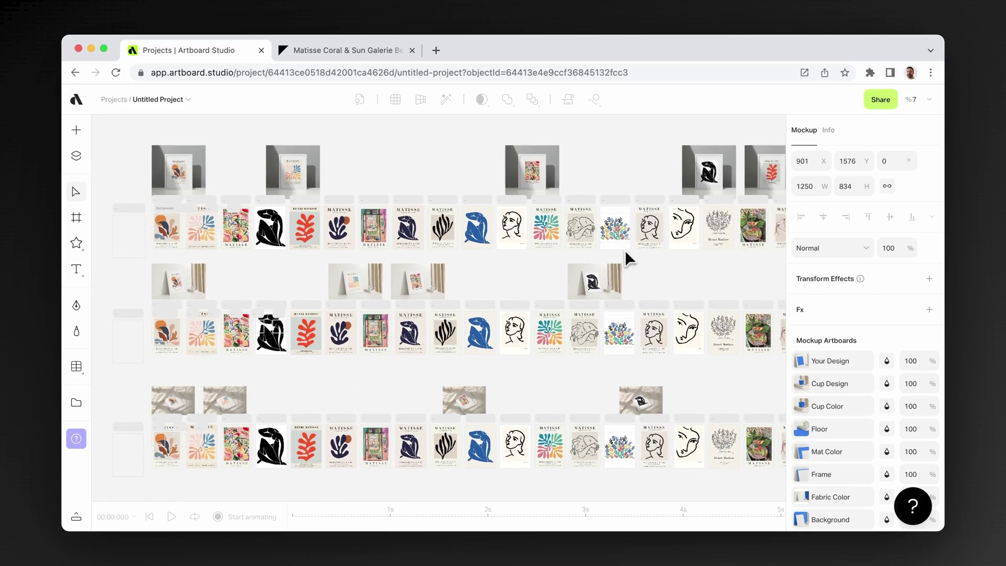
{"action": "scroll", "coordinate": [259, 179], "scroll_direction": "up", "scroll_amount": 3}
{"action": "scroll", "coordinate": [247, 168], "scroll_direction": "up", "scroll_amount": 3}
{"action": "scroll", "coordinate": [422, 204], "scroll_direction": "up", "scroll_amount": 2}
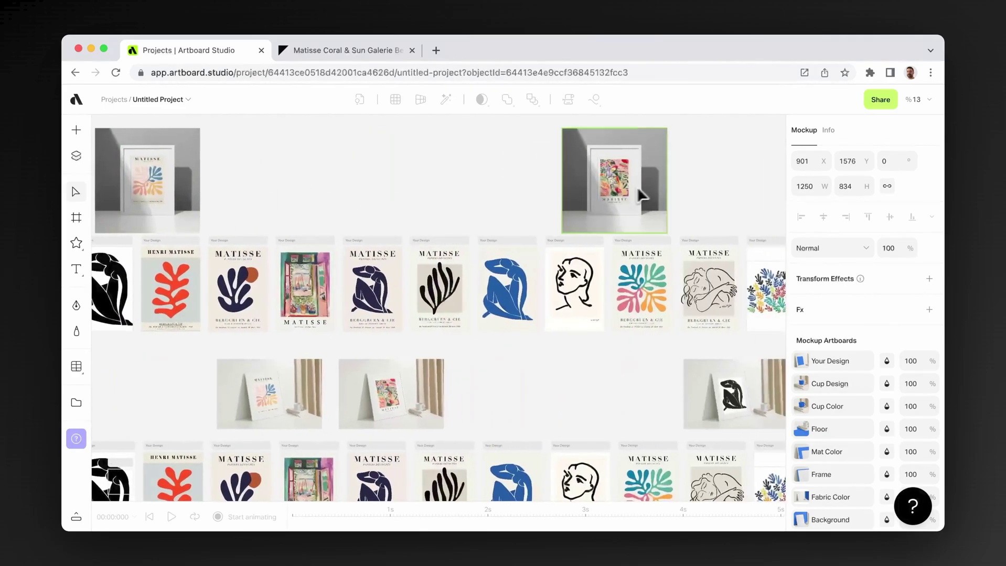
{"action": "scroll", "coordinate": [640, 197], "scroll_direction": "up", "scroll_amount": 5}
{"action": "scroll", "coordinate": [641, 187], "scroll_direction": "up", "scroll_amount": 2}
{"action": "scroll", "coordinate": [619, 203], "scroll_direction": "right", "scroll_amount": 3}
{"action": "scroll", "coordinate": [620, 203], "scroll_direction": "right", "scroll_amount": 5}
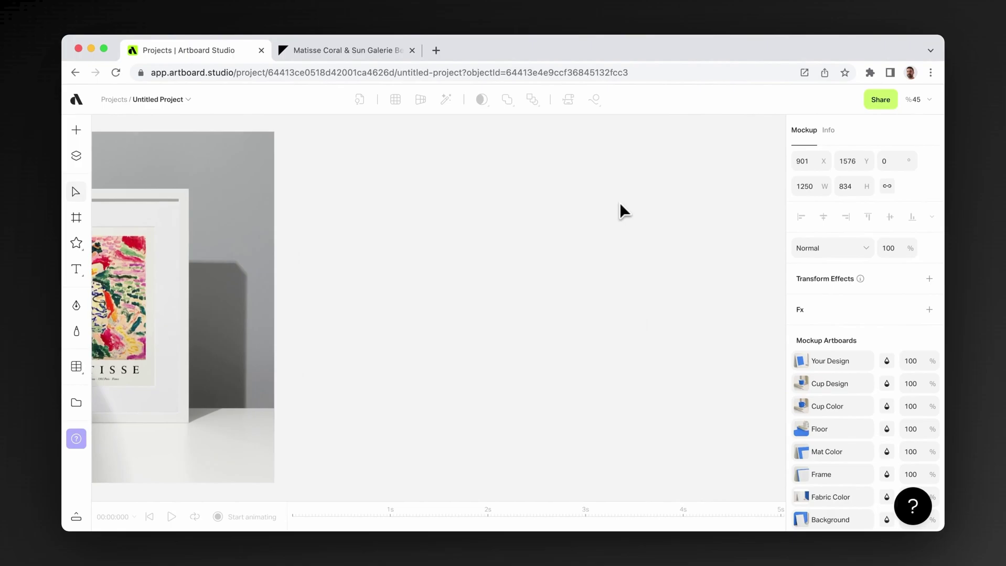
{"action": "scroll", "coordinate": [619, 203], "scroll_direction": "right", "scroll_amount": 5}
{"action": "scroll", "coordinate": [619, 203], "scroll_direction": "right", "scroll_amount": 5}
{"action": "scroll", "coordinate": [534, 238], "scroll_direction": "right", "scroll_amount": 5}
{"action": "scroll", "coordinate": [518, 236], "scroll_direction": "down", "scroll_amount": 3}
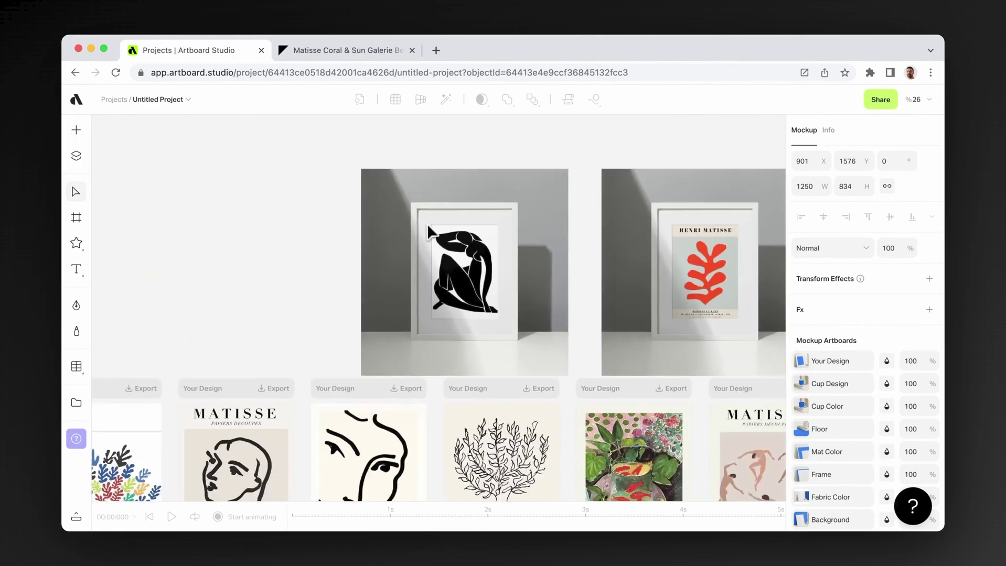
{"action": "scroll", "coordinate": [503, 232], "scroll_direction": "down", "scroll_amount": 2}
{"action": "scroll", "coordinate": [503, 232], "scroll_direction": "right", "scroll_amount": 2}
{"action": "scroll", "coordinate": [567, 241], "scroll_direction": "right", "scroll_amount": 5}
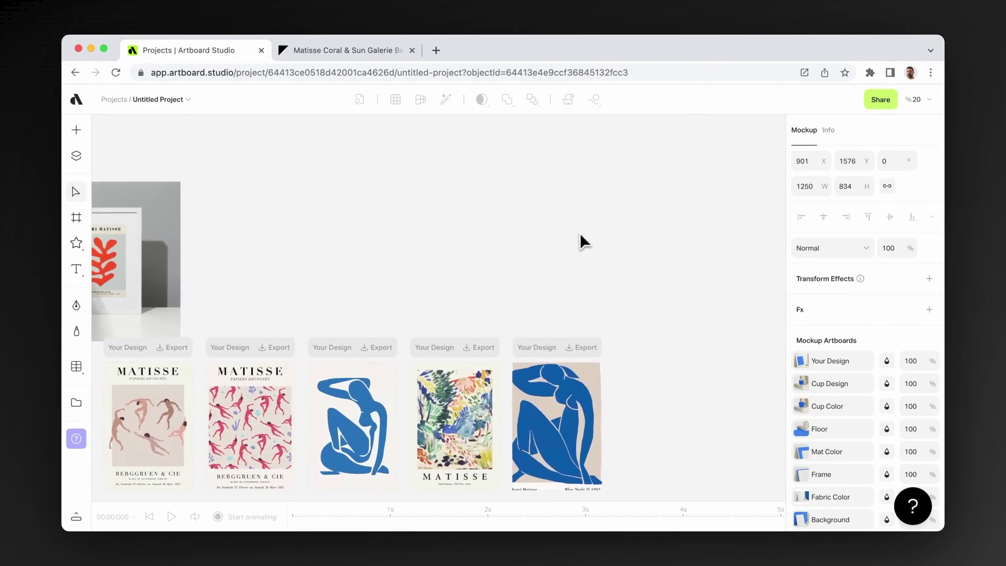
{"action": "scroll", "coordinate": [579, 240], "scroll_direction": "right", "scroll_amount": 3}
{"action": "scroll", "coordinate": [581, 233], "scroll_direction": "down", "scroll_amount": 3}
Drag the leaning-frame mockups, including the black-figure one, into a single top row.
{"action": "left_click", "coordinate": [581, 233]}
{"action": "scroll", "coordinate": [581, 232], "scroll_direction": "down", "scroll_amount": 3}
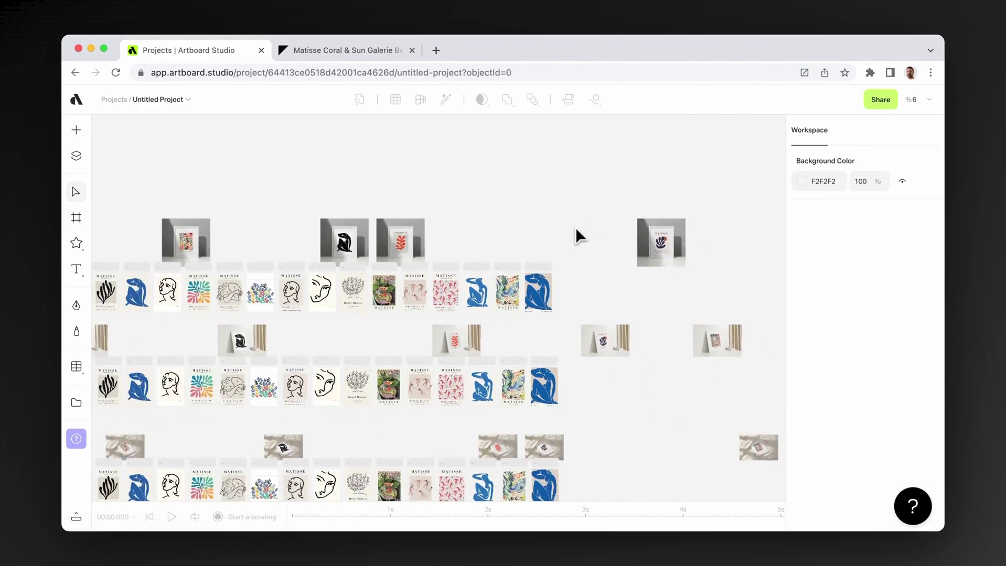
{"action": "scroll", "coordinate": [575, 228], "scroll_direction": "left", "scroll_amount": 2}
{"action": "scroll", "coordinate": [574, 227], "scroll_direction": "up", "scroll_amount": 3}
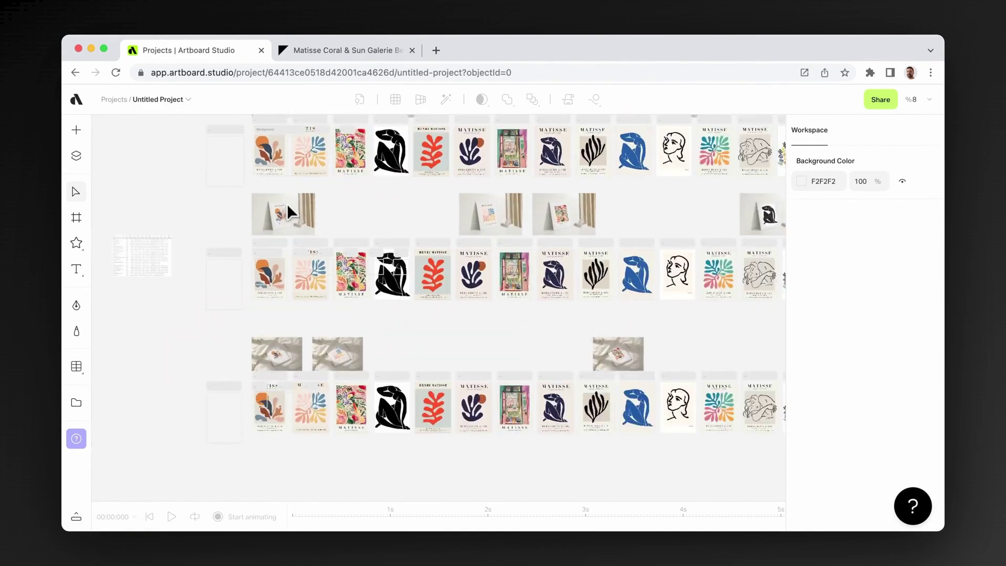
{"action": "scroll", "coordinate": [286, 208], "scroll_direction": "up", "scroll_amount": 3}
{"action": "scroll", "coordinate": [291, 215], "scroll_direction": "up", "scroll_amount": 3}
{"action": "scroll", "coordinate": [309, 229], "scroll_direction": "up", "scroll_amount": 3}
{"action": "scroll", "coordinate": [309, 229], "scroll_direction": "up", "scroll_amount": 2}
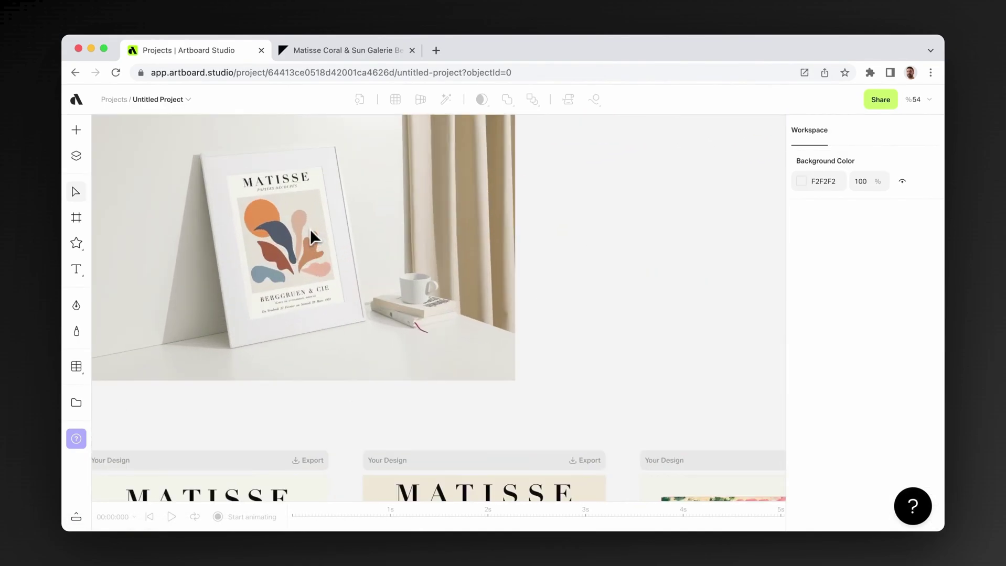
{"action": "scroll", "coordinate": [310, 229], "scroll_direction": "down", "scroll_amount": 5}
{"action": "scroll", "coordinate": [312, 230], "scroll_direction": "down", "scroll_amount": 2}
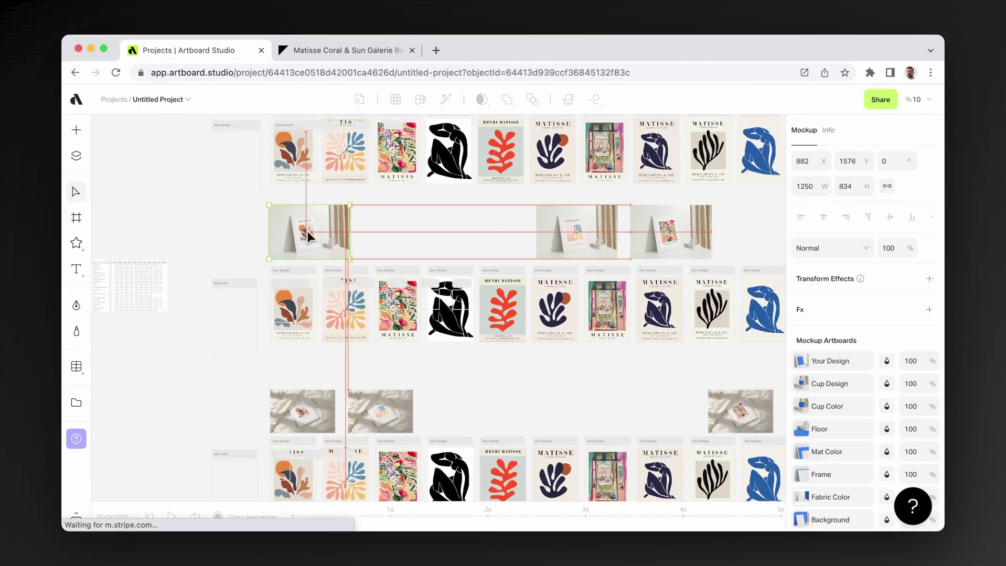
{"action": "left_click_drag", "start_coordinate": [308, 229], "coordinate": [520, 234]}
{"action": "scroll", "coordinate": [372, 228], "scroll_direction": "down", "scroll_amount": 2}
{"action": "scroll", "coordinate": [372, 228], "scroll_direction": "up", "scroll_amount": 5}
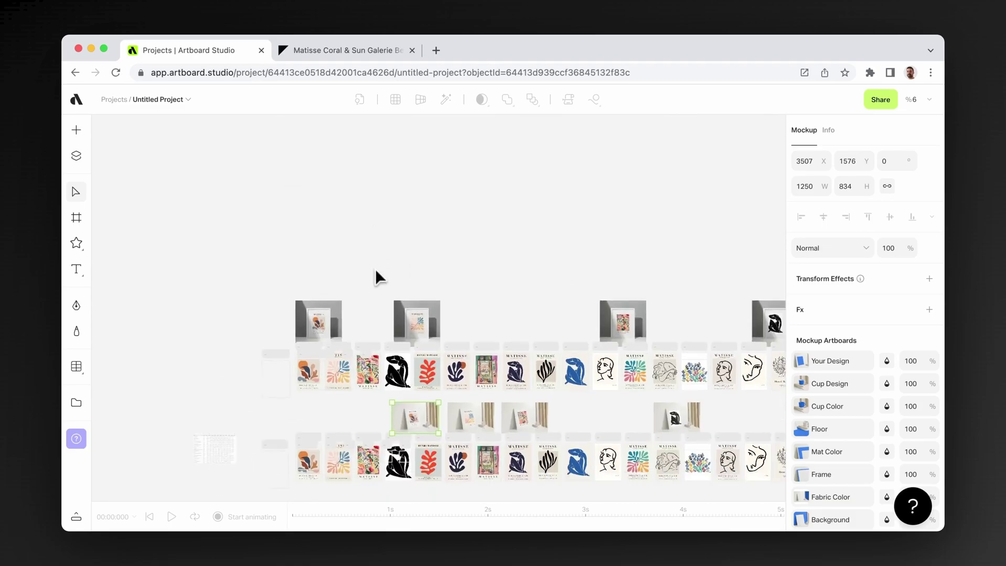
{"action": "scroll", "coordinate": [375, 259], "scroll_direction": "down", "scroll_amount": 3}
{"action": "left_click_drag", "start_coordinate": [306, 254], "coordinate": [283, 227]}
{"action": "left_click_drag", "start_coordinate": [375, 247], "coordinate": [447, 207]}
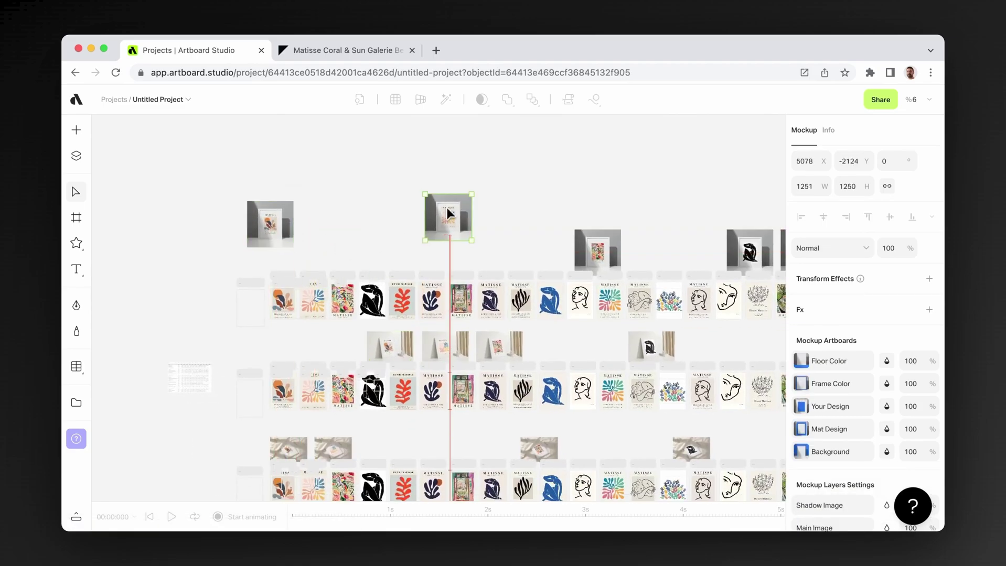
{"action": "left_click_drag", "start_coordinate": [282, 220], "coordinate": [332, 208]}
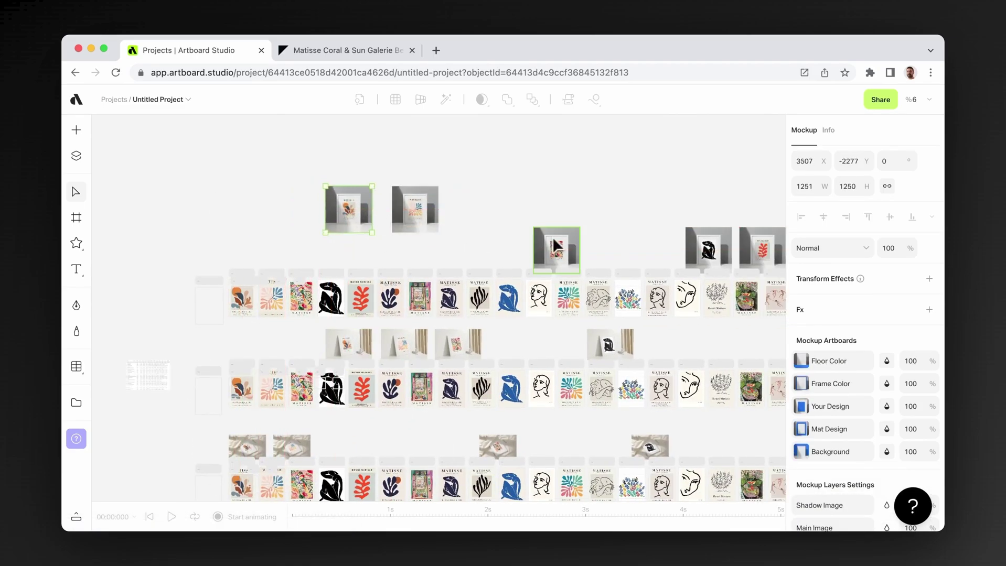
{"action": "left_click_drag", "start_coordinate": [557, 250], "coordinate": [484, 207]}
{"action": "scroll", "coordinate": [390, 209], "scroll_direction": "down", "scroll_amount": 3}
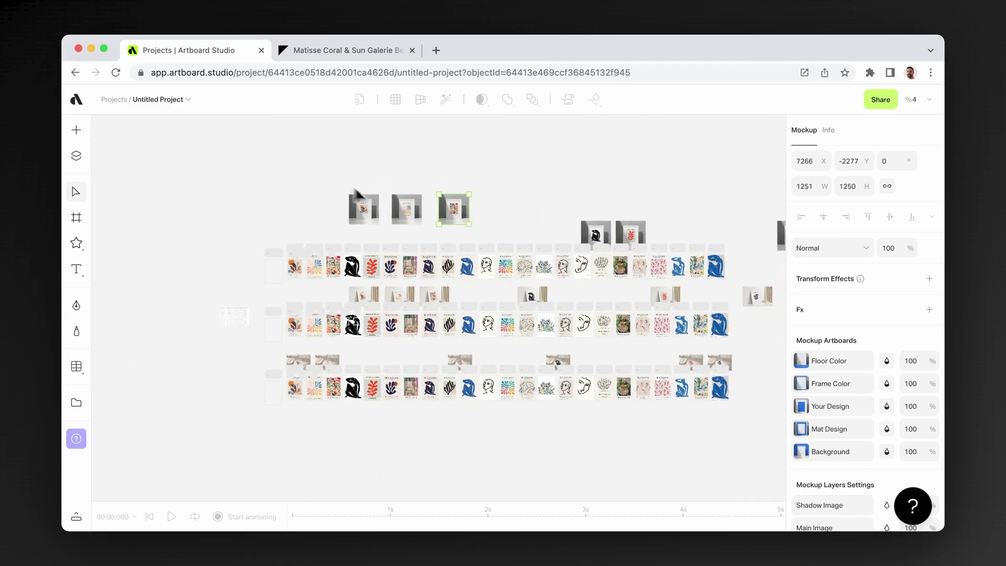
{"action": "mouse_move", "coordinate": [594, 235]}
{"action": "left_mouse_down"}
{"action": "mouse_move", "coordinate": [550, 206]}
{"action": "mouse_move", "coordinate": [599, 218]}
{"action": "left_mouse_up"}
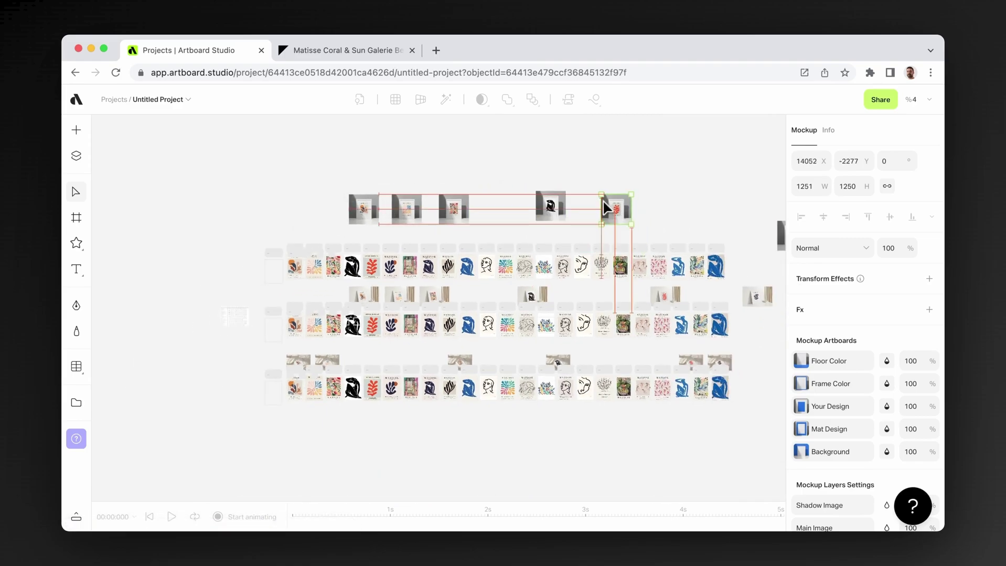
{"action": "scroll", "coordinate": [599, 218], "scroll_direction": "up", "scroll_amount": 5}
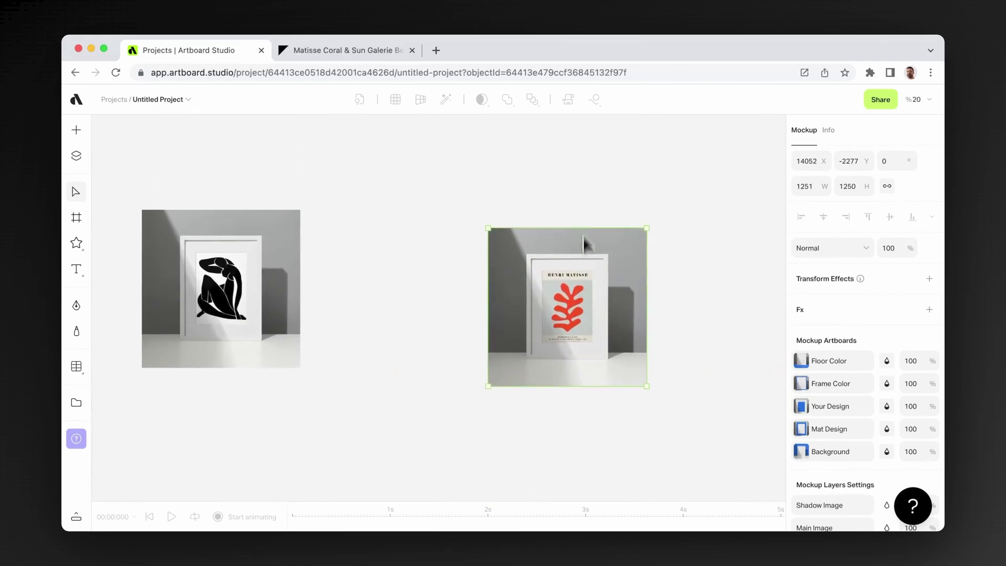
{"action": "scroll", "coordinate": [582, 267], "scroll_direction": "up", "scroll_amount": 3}
{"action": "scroll", "coordinate": [452, 250], "scroll_direction": "right", "scroll_amount": 3}
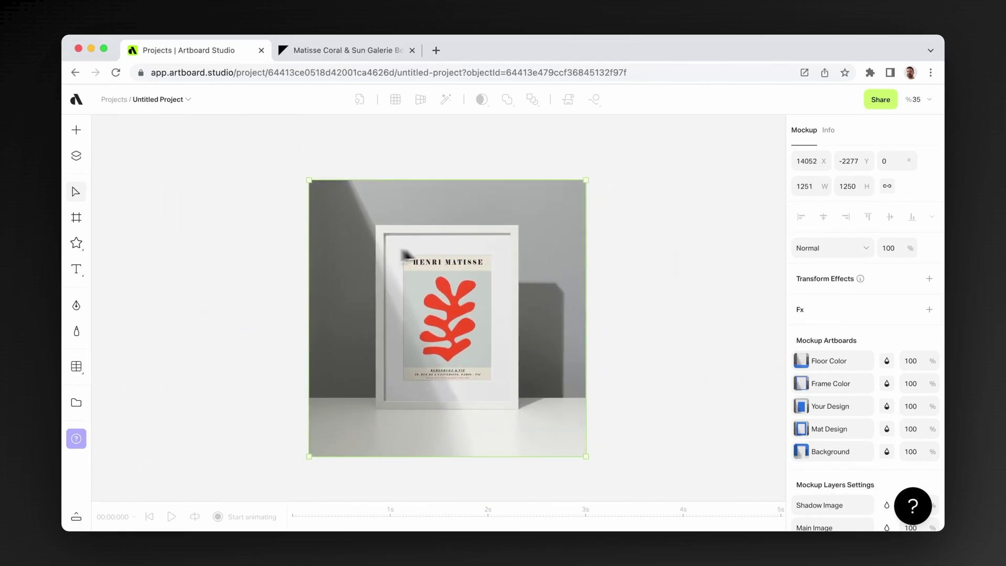
{"action": "scroll", "coordinate": [411, 230], "scroll_direction": "down", "scroll_amount": 3}
Move the red-leaf mockup up and left, then organize its artboards beneath it.
{"action": "right_click", "coordinate": [431, 230]}
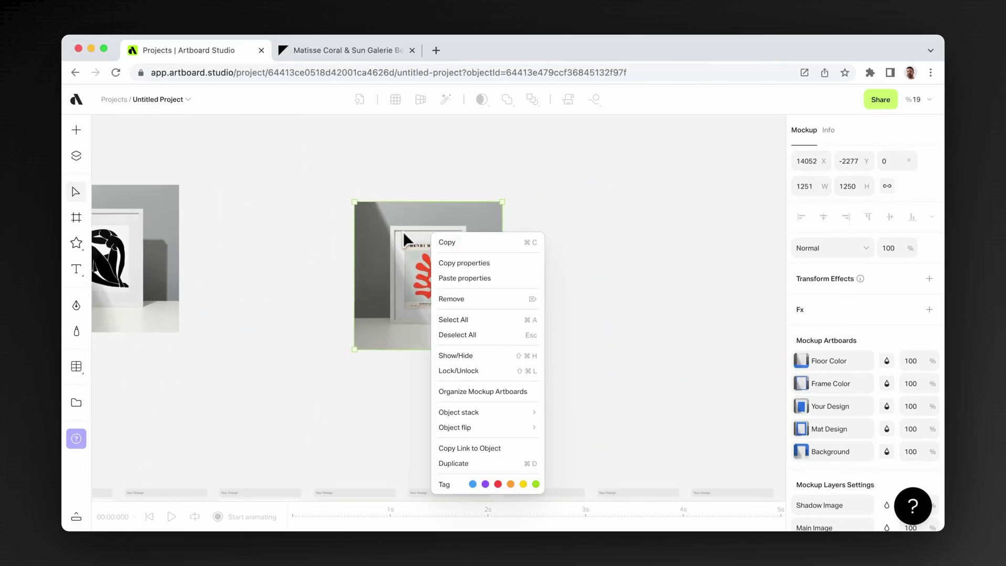
{"action": "left_click_drag", "start_coordinate": [403, 231], "coordinate": [378, 209]}
{"action": "right_click", "coordinate": [417, 222]}
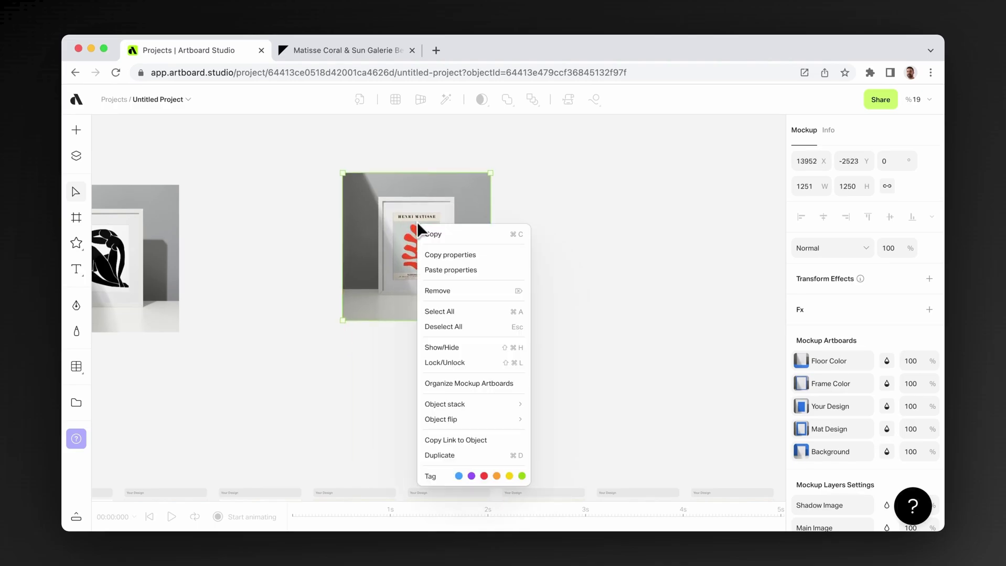
{"action": "left_click", "coordinate": [466, 383]}
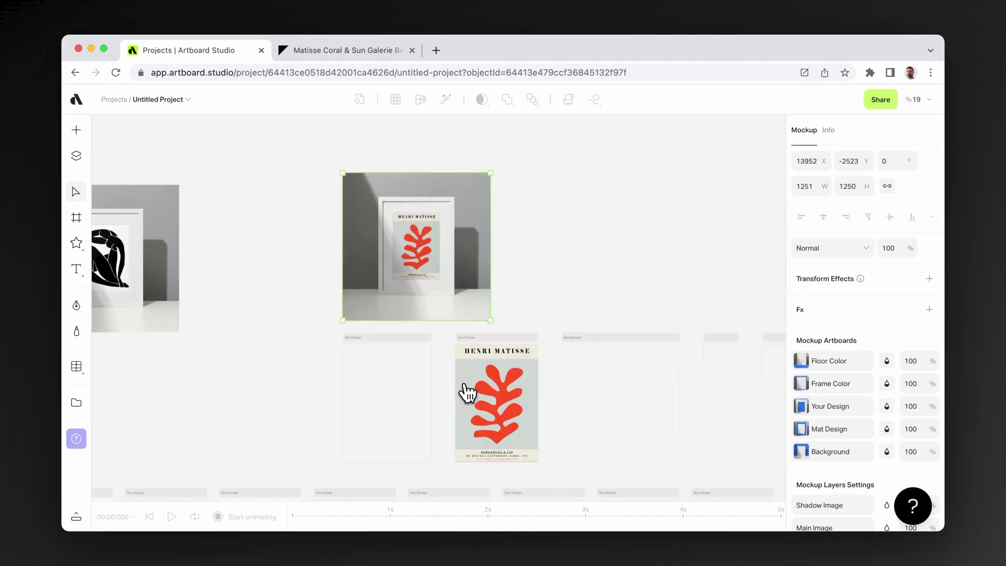
Shift the red-leaf mockup up and right and reorganize its artboards under it.
{"action": "left_click_drag", "start_coordinate": [411, 300], "coordinate": [449, 257]}
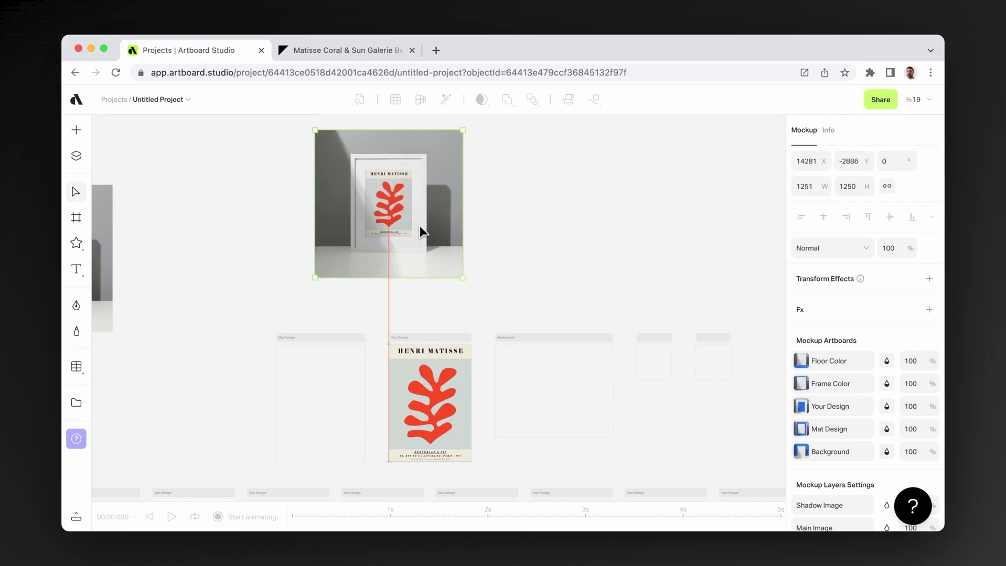
{"action": "right_click", "coordinate": [432, 225]}
{"action": "left_click", "coordinate": [471, 376]}
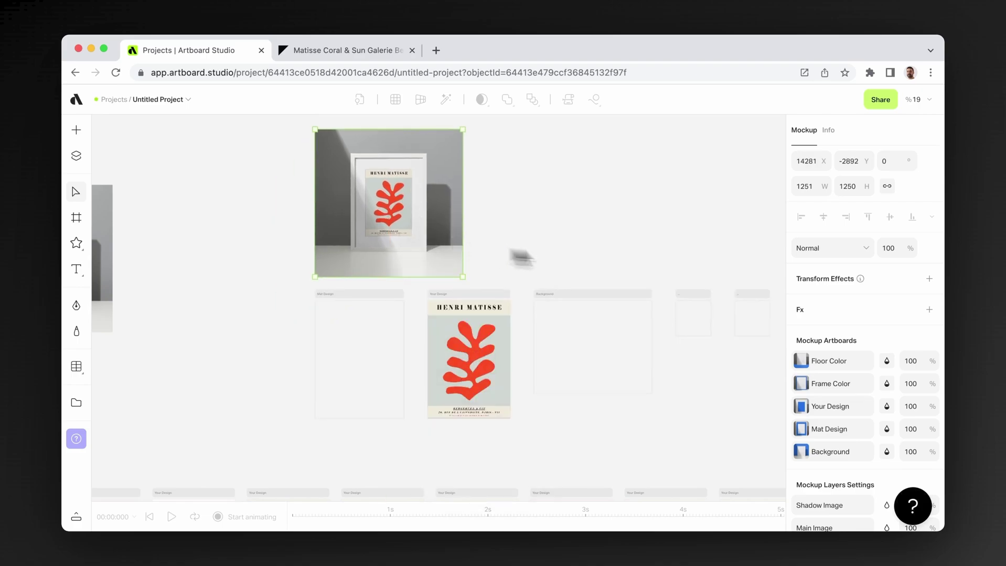
{"action": "scroll", "coordinate": [388, 209], "scroll_direction": "up", "scroll_amount": 3}
{"action": "scroll", "coordinate": [472, 275], "scroll_direction": "down", "scroll_amount": 3}
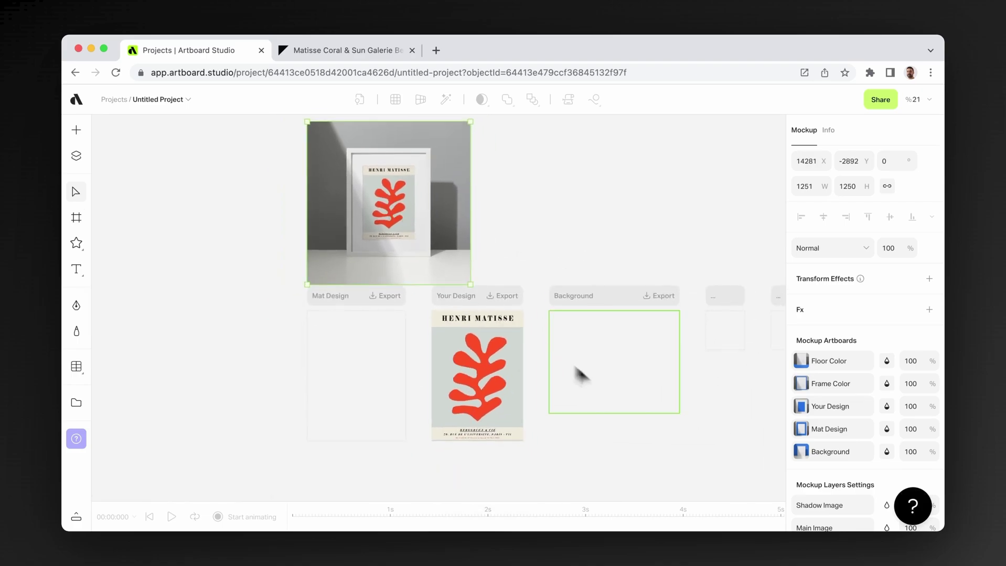
Fill the Background artboard with coral red FF451A sampled from the leaf shape.
{"action": "left_click", "coordinate": [578, 370]}
{"action": "left_click", "coordinate": [928, 325]}
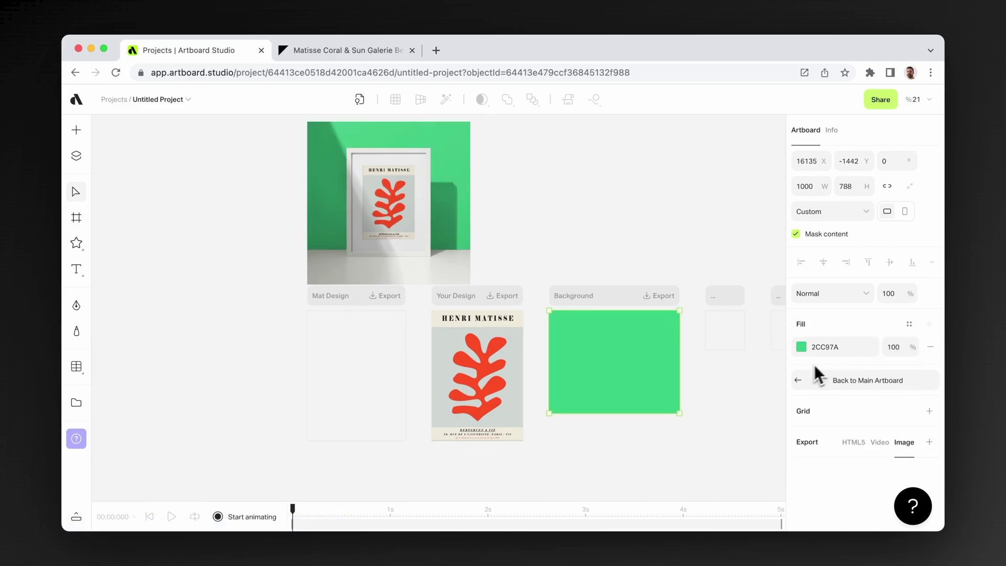
{"action": "left_click", "coordinate": [801, 348]}
{"action": "left_click", "coordinate": [642, 467]}
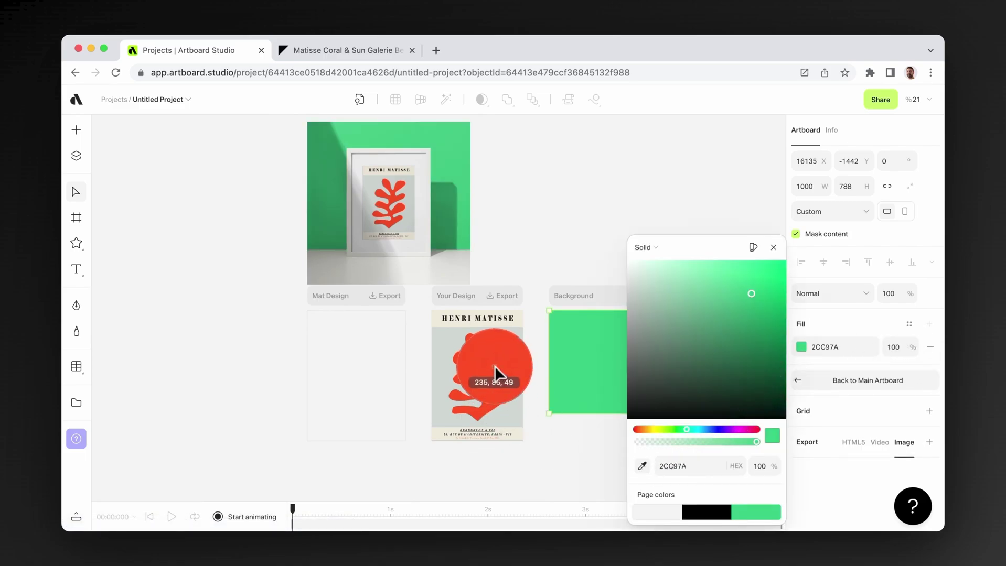
{"action": "left_click", "coordinate": [493, 364]}
{"action": "left_click", "coordinate": [773, 247]}
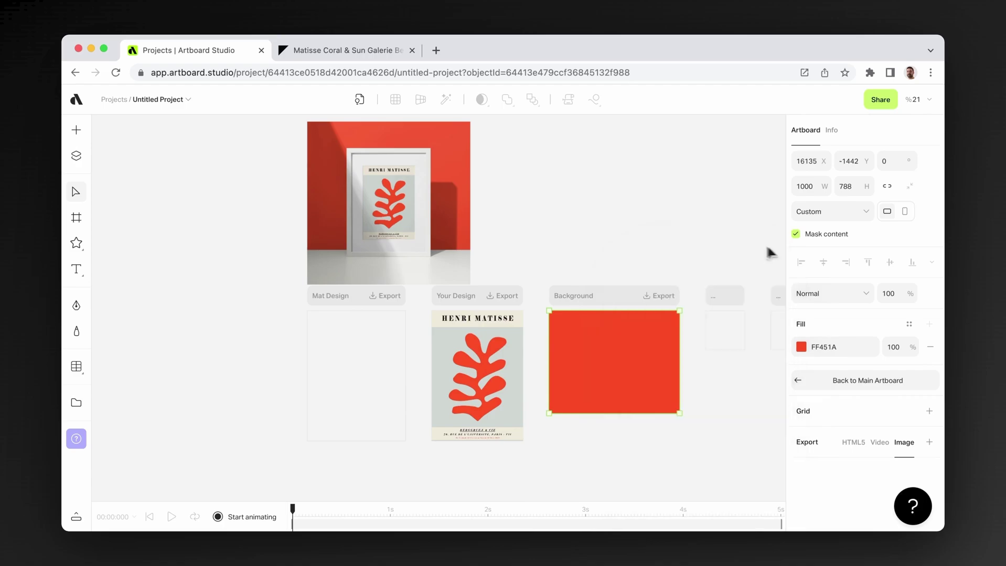
{"action": "key", "text": "Escape"}
{"action": "scroll", "coordinate": [362, 193], "scroll_direction": "up", "scroll_amount": 3}
{"action": "scroll", "coordinate": [363, 206], "scroll_direction": "down", "scroll_amount": 3}
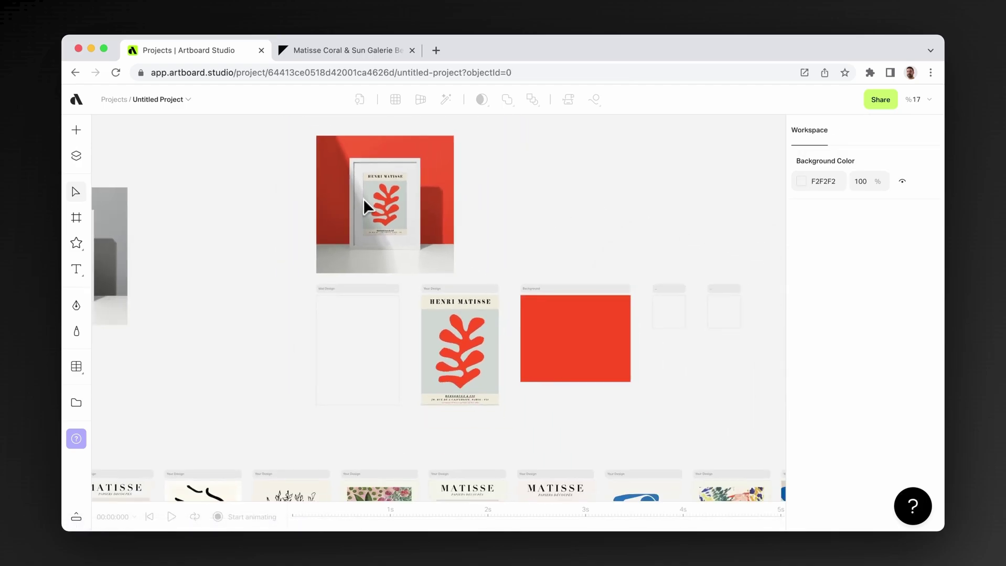
Remove the green fill from the rightmost small artboard.
{"action": "left_click", "coordinate": [720, 323]}
{"action": "left_click", "coordinate": [930, 326]}
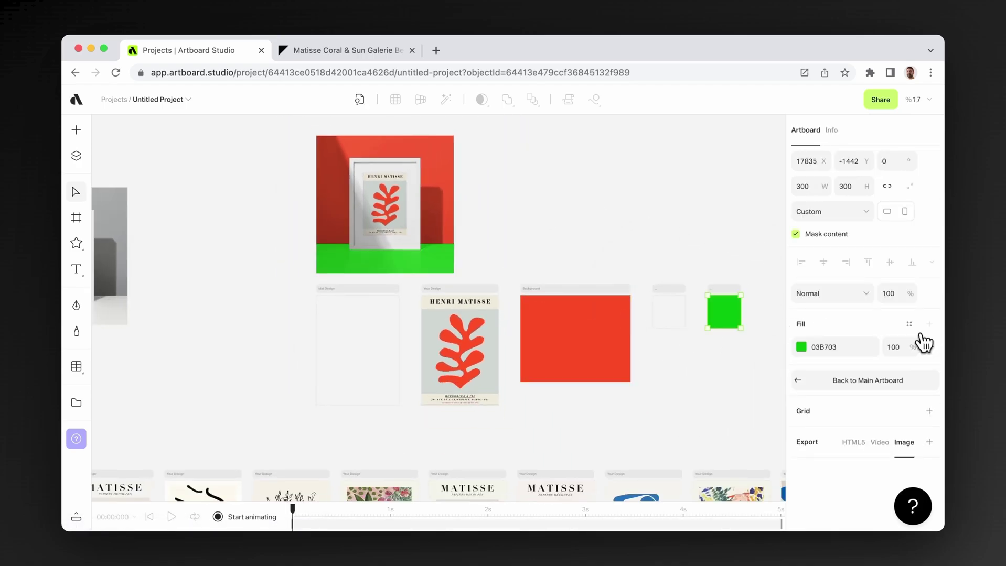
{"action": "left_click", "coordinate": [923, 346]}
Give the neighbouring frame artboard a dark brown fill.
{"action": "left_click", "coordinate": [679, 316]}
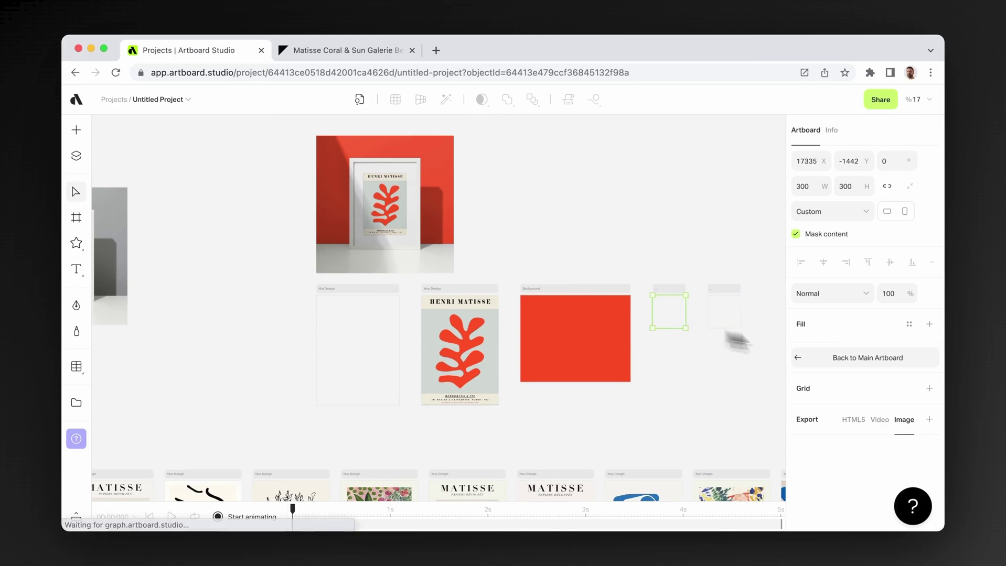
{"action": "left_click", "coordinate": [929, 324]}
{"action": "left_click", "coordinate": [812, 355]}
{"action": "left_click", "coordinate": [744, 382]}
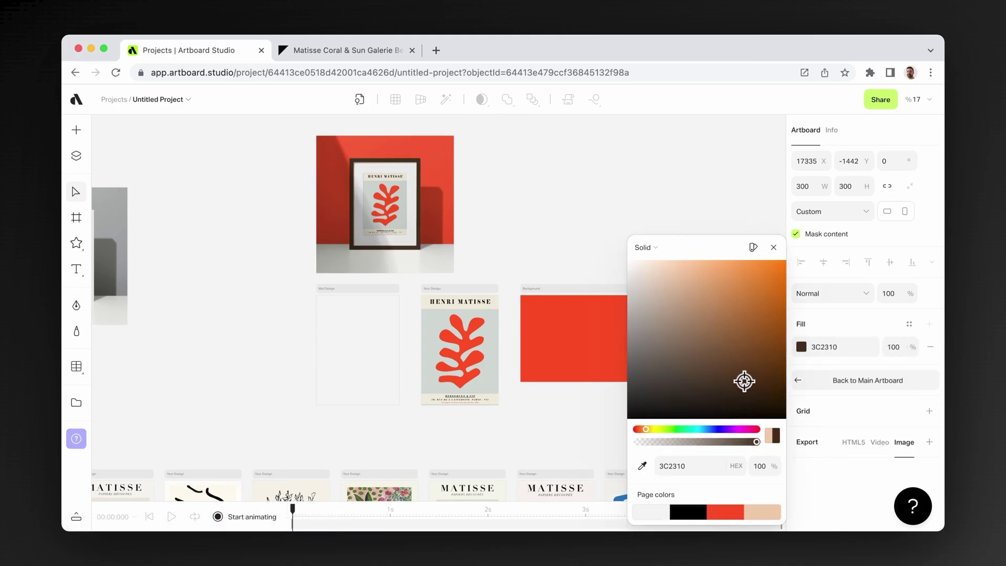
{"action": "left_click", "coordinate": [773, 247]}
{"action": "scroll", "coordinate": [419, 220], "scroll_direction": "up", "scroll_amount": 5}
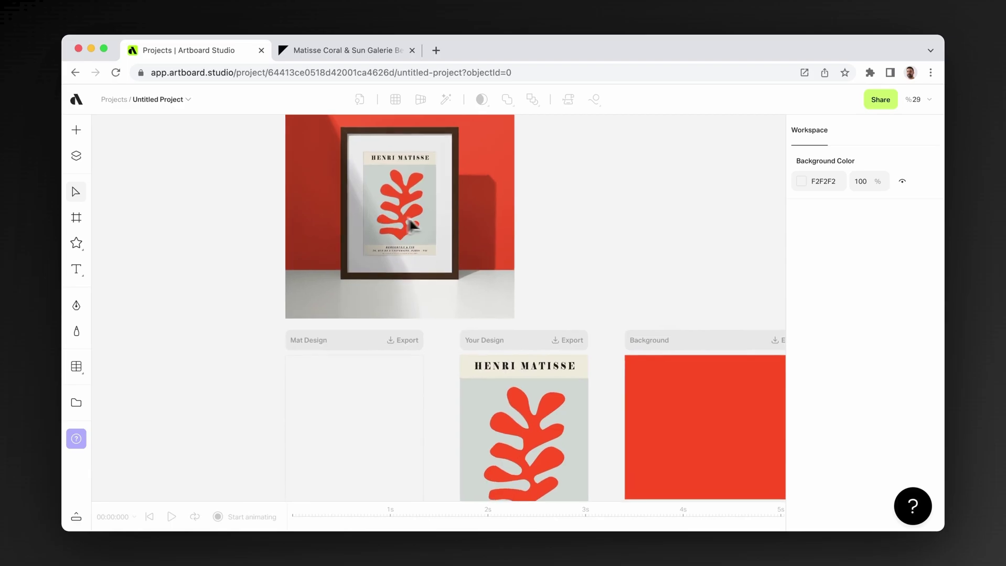
{"action": "scroll", "coordinate": [407, 280], "scroll_direction": "down", "scroll_amount": 5}
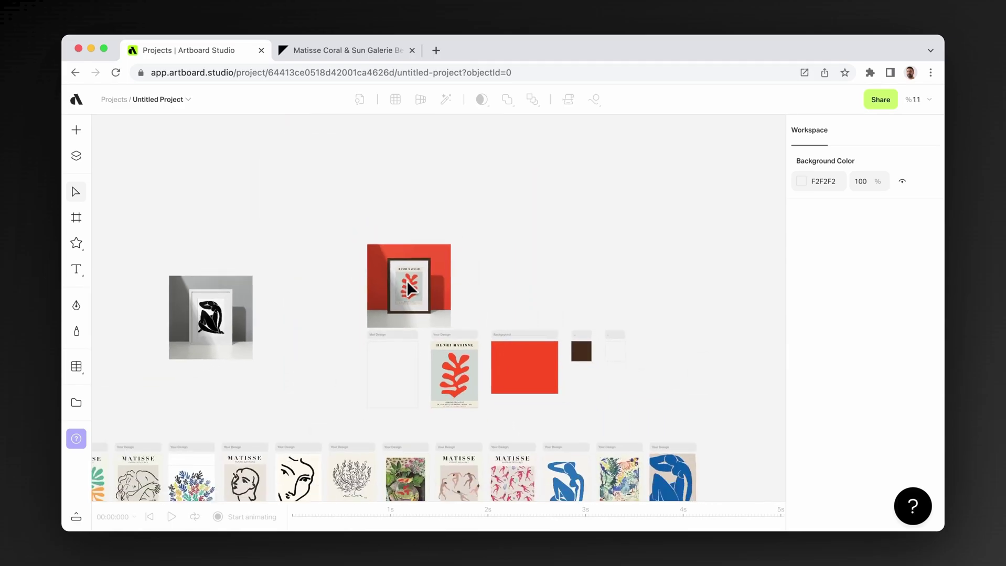
Move the red mockup among the others and marquee-select the five top-row mockups.
{"action": "mouse_move", "coordinate": [406, 281]}
{"action": "left_mouse_down"}
{"action": "mouse_move", "coordinate": [349, 236]}
{"action": "mouse_move", "coordinate": [240, 236]}
{"action": "left_mouse_up"}
{"action": "scroll", "coordinate": [379, 259], "scroll_direction": "down", "scroll_amount": 2}
{"action": "scroll", "coordinate": [380, 259], "scroll_direction": "down", "scroll_amount": 2}
{"action": "scroll", "coordinate": [388, 265], "scroll_direction": "up", "scroll_amount": 2}
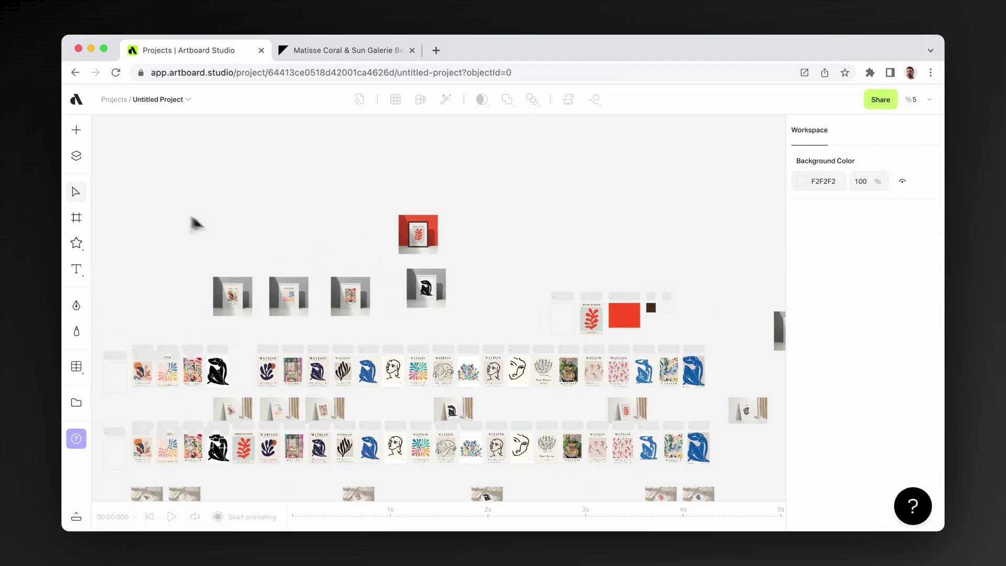
{"action": "left_click_drag", "start_coordinate": [170, 185], "coordinate": [469, 333]}
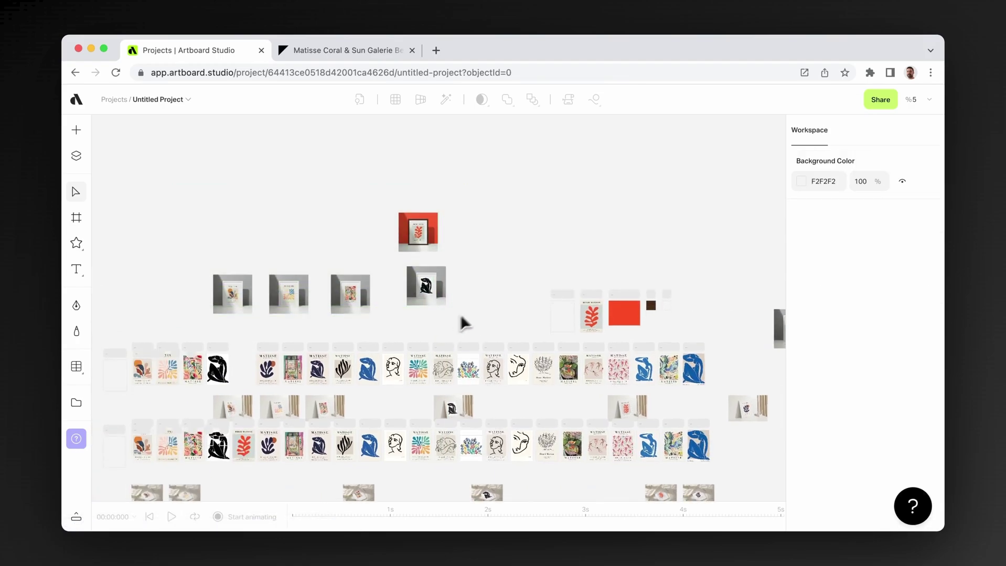
{"action": "mouse_move", "coordinate": [510, 187]}
{"action": "left_mouse_down"}
{"action": "mouse_move", "coordinate": [205, 315]}
{"action": "mouse_move", "coordinate": [345, 261]}
{"action": "left_mouse_up"}
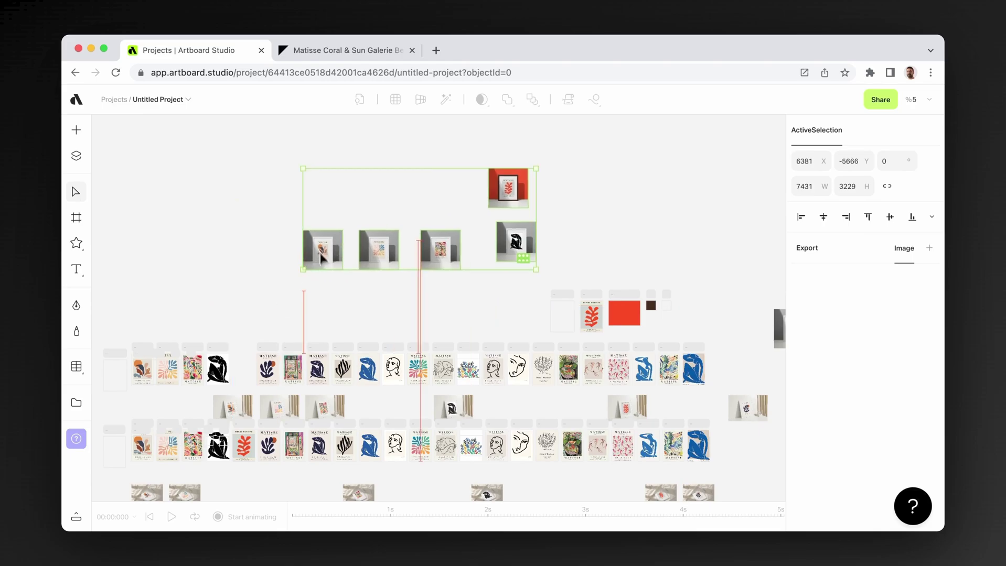
Add a PNG image export at 2x to the selected mockups.
{"action": "left_click", "coordinate": [929, 249]}
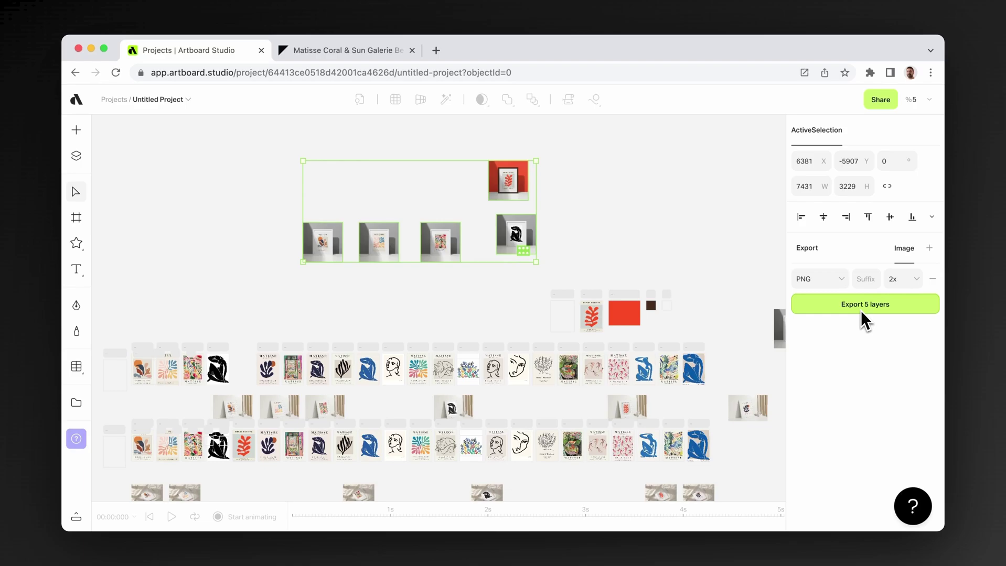
{"action": "left_click", "coordinate": [821, 280]}
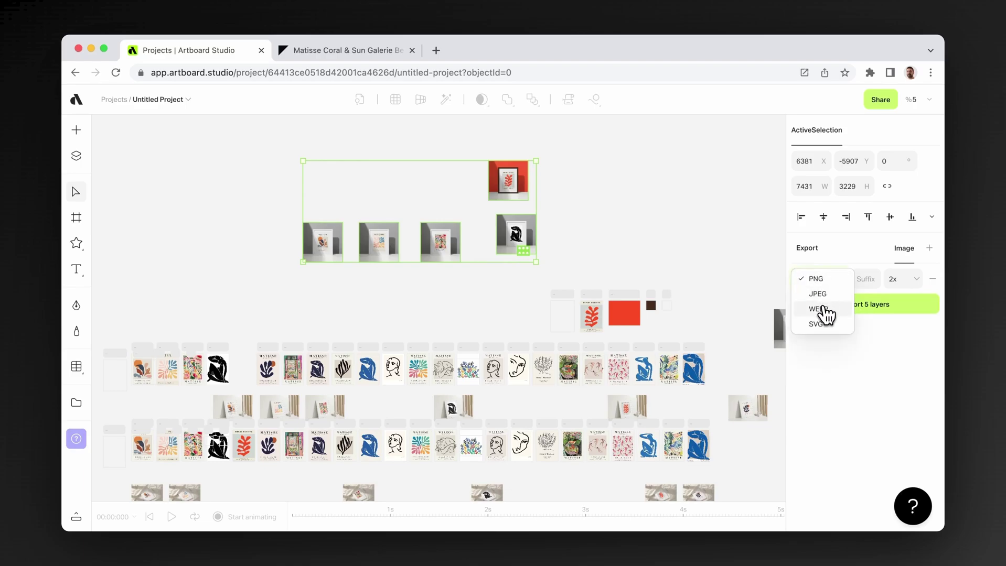
{"action": "left_click", "coordinate": [917, 285]}
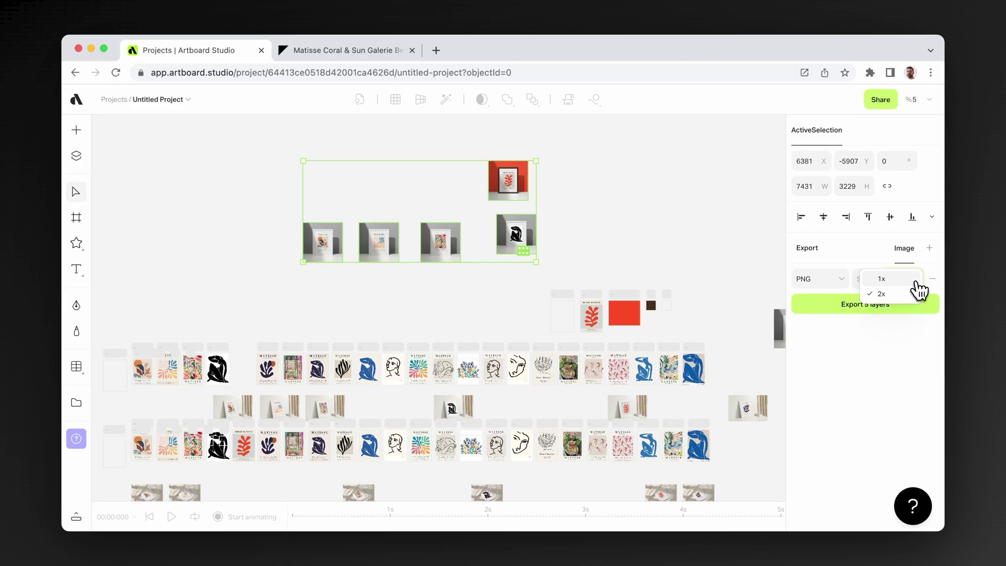
{"action": "left_click", "coordinate": [691, 247]}
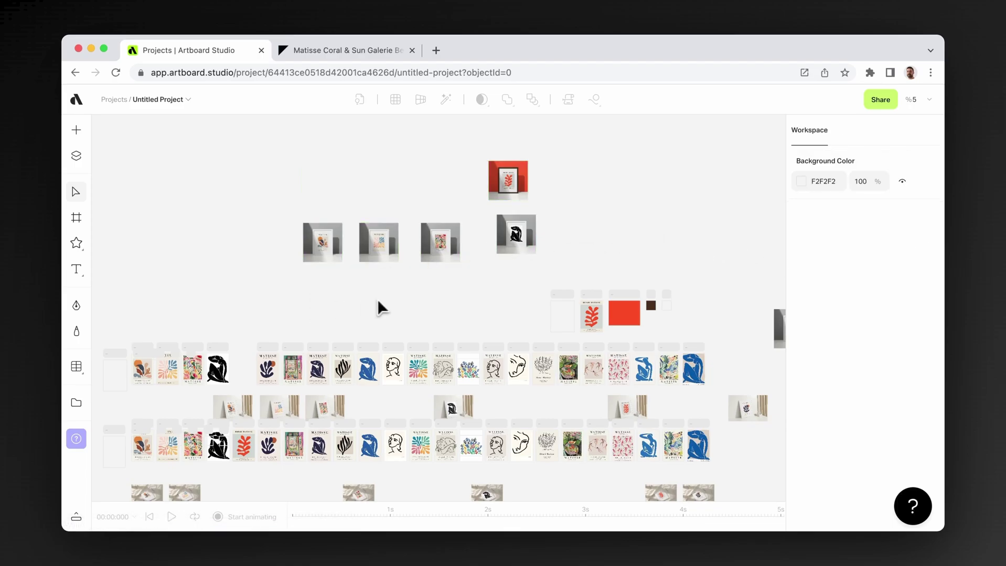
{"action": "scroll", "coordinate": [377, 298], "scroll_direction": "left", "scroll_amount": 5}
{"action": "scroll", "coordinate": [377, 299], "scroll_direction": "down", "scroll_amount": 3}
{"action": "scroll", "coordinate": [250, 339], "scroll_direction": "up", "scroll_amount": 5}
{"action": "scroll", "coordinate": [278, 317], "scroll_direction": "up", "scroll_amount": 5}
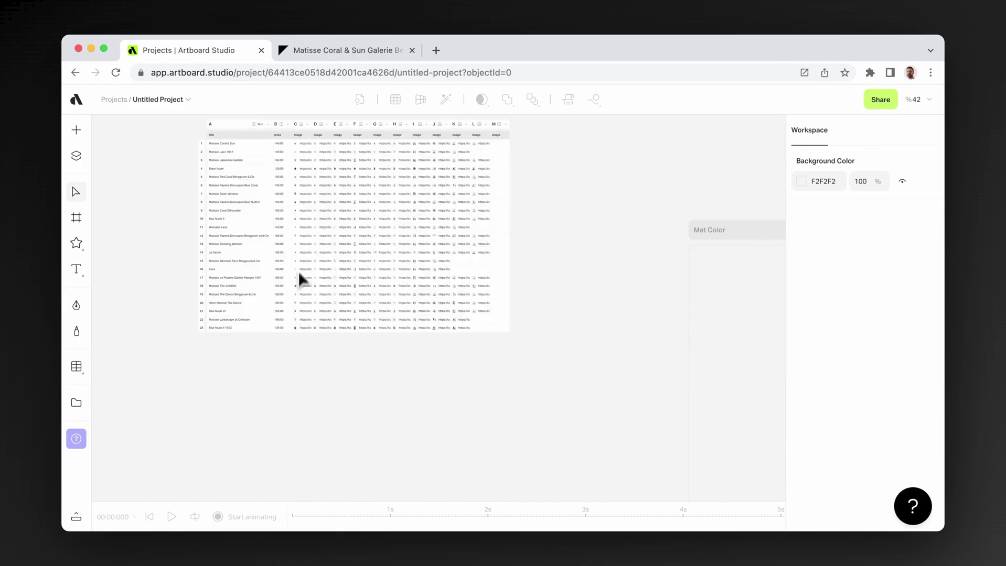
{"action": "scroll", "coordinate": [298, 278], "scroll_direction": "up", "scroll_amount": 2}
{"action": "scroll", "coordinate": [299, 279], "scroll_direction": "up", "scroll_amount": 2}
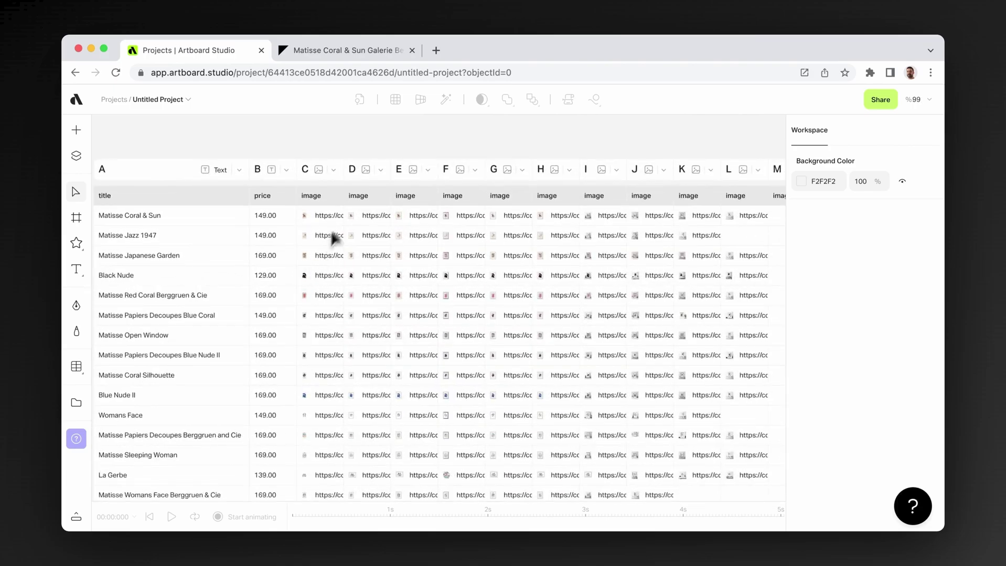
{"action": "scroll", "coordinate": [309, 273], "scroll_direction": "down", "scroll_amount": 5}
{"action": "scroll", "coordinate": [309, 272], "scroll_direction": "right", "scroll_amount": 5}
{"action": "scroll", "coordinate": [313, 266], "scroll_direction": "down", "scroll_amount": 2}
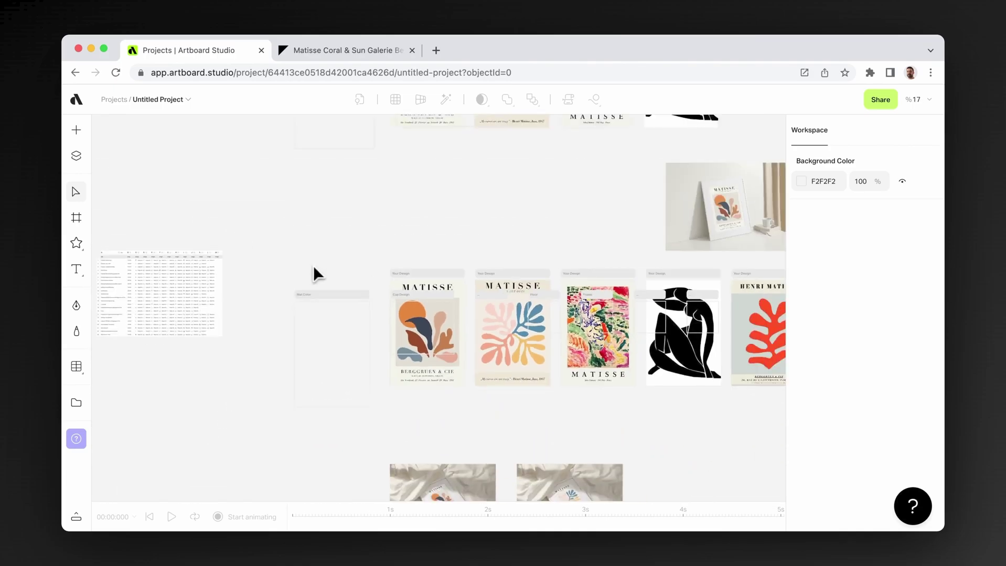
{"action": "scroll", "coordinate": [351, 275], "scroll_direction": "right", "scroll_amount": 5}
{"action": "scroll", "coordinate": [355, 200], "scroll_direction": "up", "scroll_amount": 2}
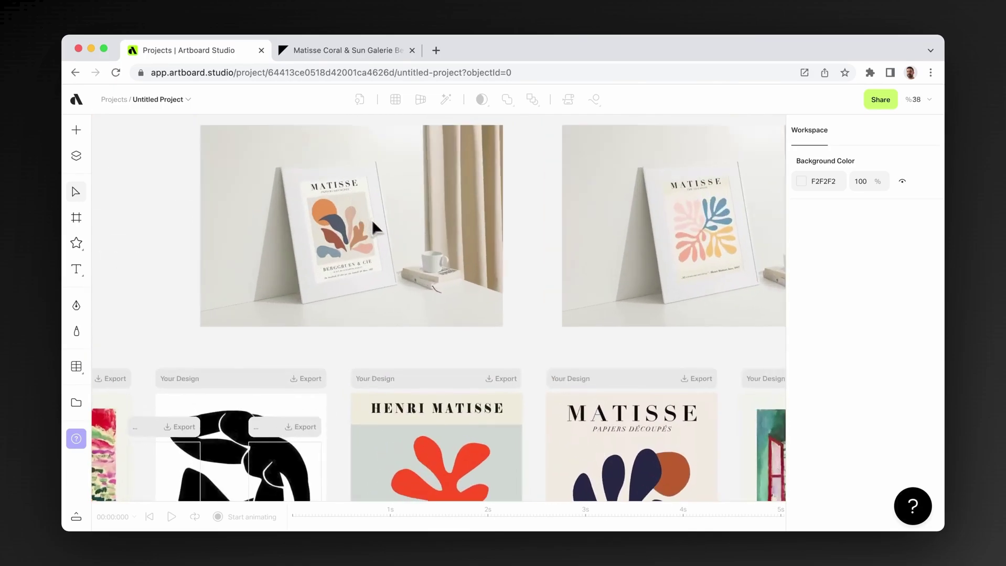
{"action": "scroll", "coordinate": [377, 227], "scroll_direction": "up", "scroll_amount": 2}
{"action": "scroll", "coordinate": [496, 273], "scroll_direction": "up", "scroll_amount": 2}
{"action": "scroll", "coordinate": [498, 272], "scroll_direction": "right", "scroll_amount": 3}
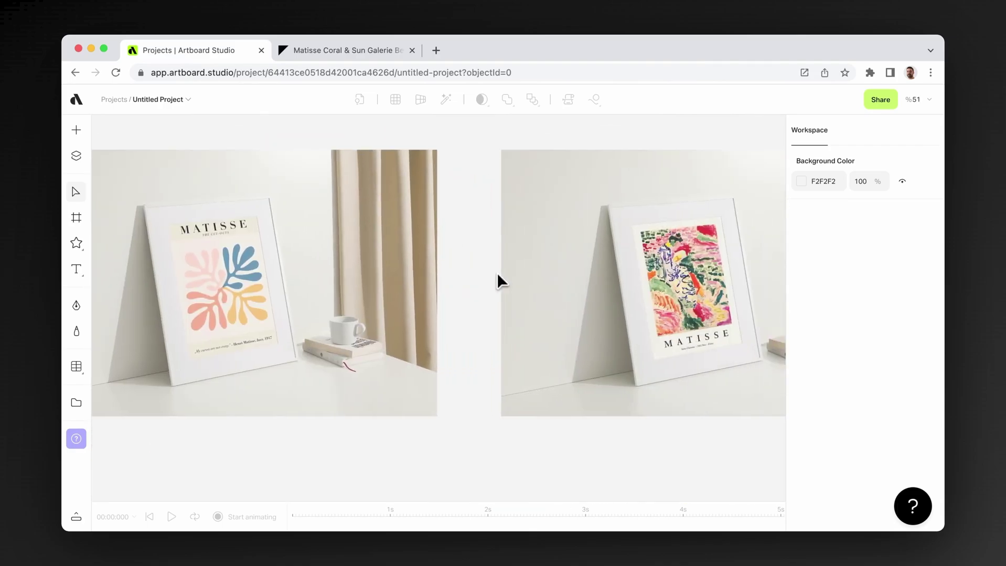
{"action": "scroll", "coordinate": [496, 272], "scroll_direction": "right", "scroll_amount": 3}
{"action": "scroll", "coordinate": [496, 272], "scroll_direction": "right", "scroll_amount": 3}
{"action": "scroll", "coordinate": [496, 272], "scroll_direction": "right", "scroll_amount": 3}
{"action": "scroll", "coordinate": [495, 272], "scroll_direction": "right", "scroll_amount": 3}
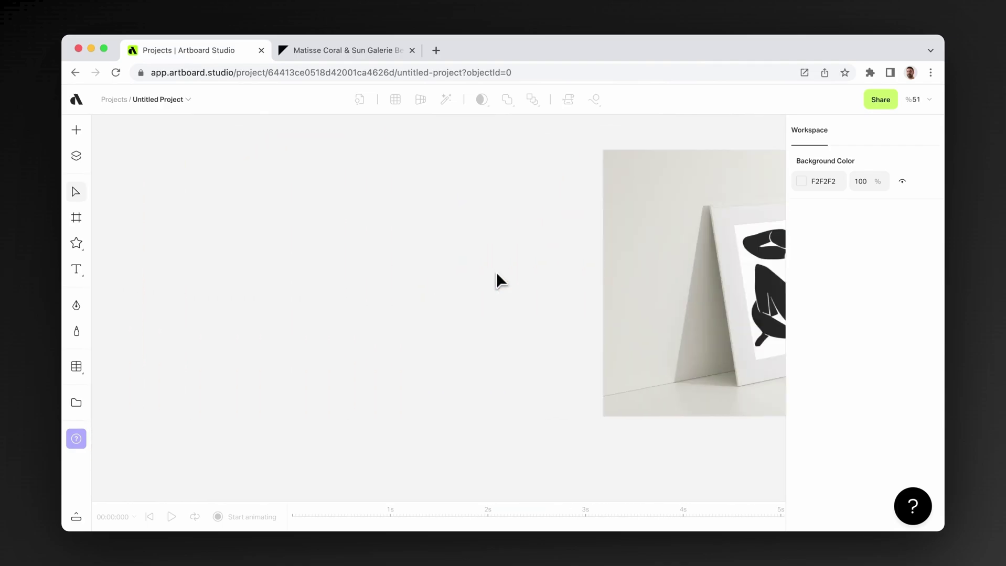
{"action": "scroll", "coordinate": [496, 273], "scroll_direction": "right", "scroll_amount": 5}
{"action": "scroll", "coordinate": [472, 279], "scroll_direction": "down", "scroll_amount": 3}
{"action": "scroll", "coordinate": [448, 285], "scroll_direction": "left", "scroll_amount": 3}
{"action": "scroll", "coordinate": [449, 287], "scroll_direction": "down", "scroll_amount": 5}
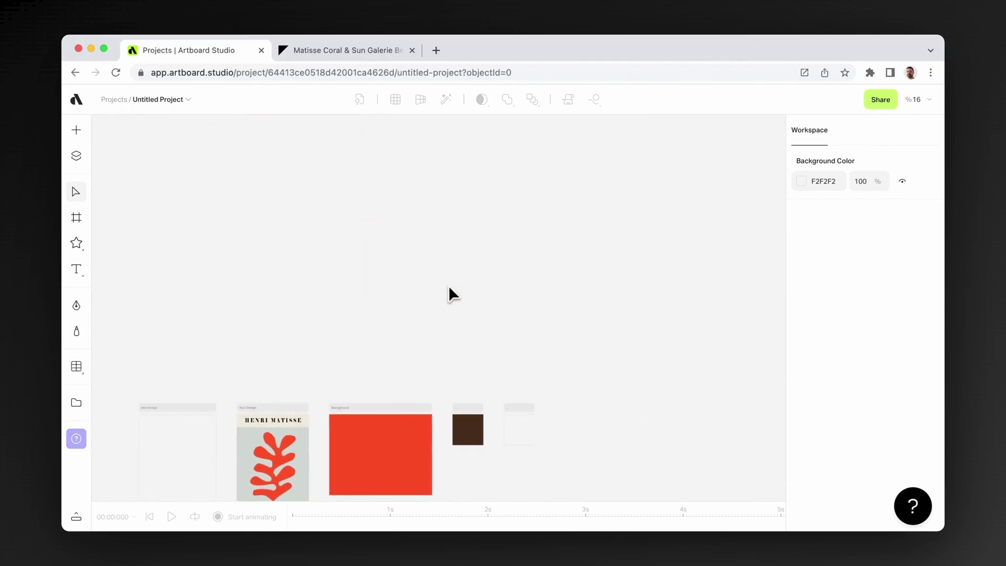
{"action": "scroll", "coordinate": [451, 291], "scroll_direction": "right", "scroll_amount": 3}
{"action": "scroll", "coordinate": [450, 291], "scroll_direction": "up", "scroll_amount": 3}
{"action": "scroll", "coordinate": [454, 291], "scroll_direction": "up", "scroll_amount": 3}
Move the red Matisse mockup up and right, then lay its artboards out beneath it.
{"action": "left_click", "coordinate": [292, 285]}
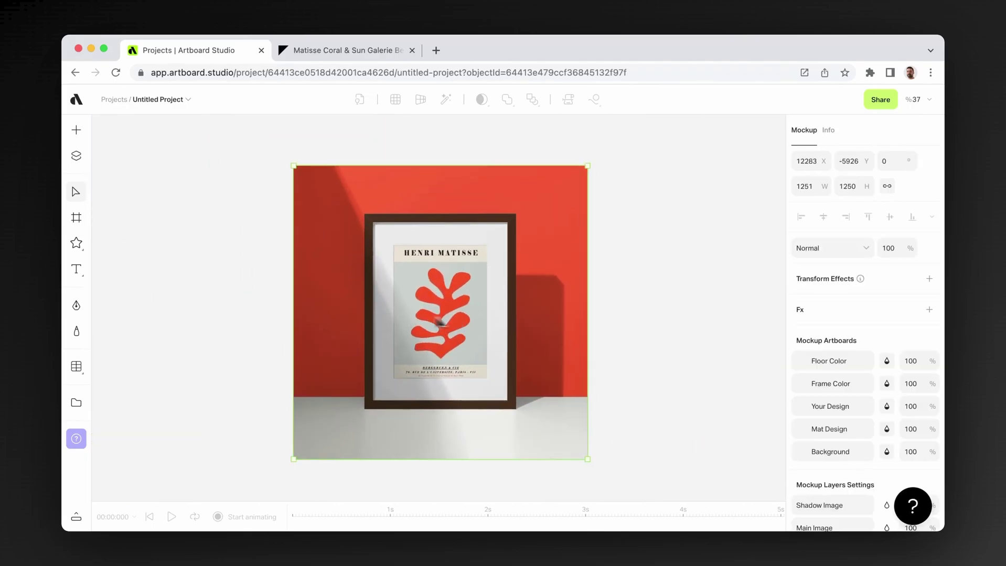
{"action": "scroll", "coordinate": [435, 313], "scroll_direction": "down", "scroll_amount": 3}
{"action": "left_click_drag", "start_coordinate": [379, 301], "coordinate": [596, 245]}
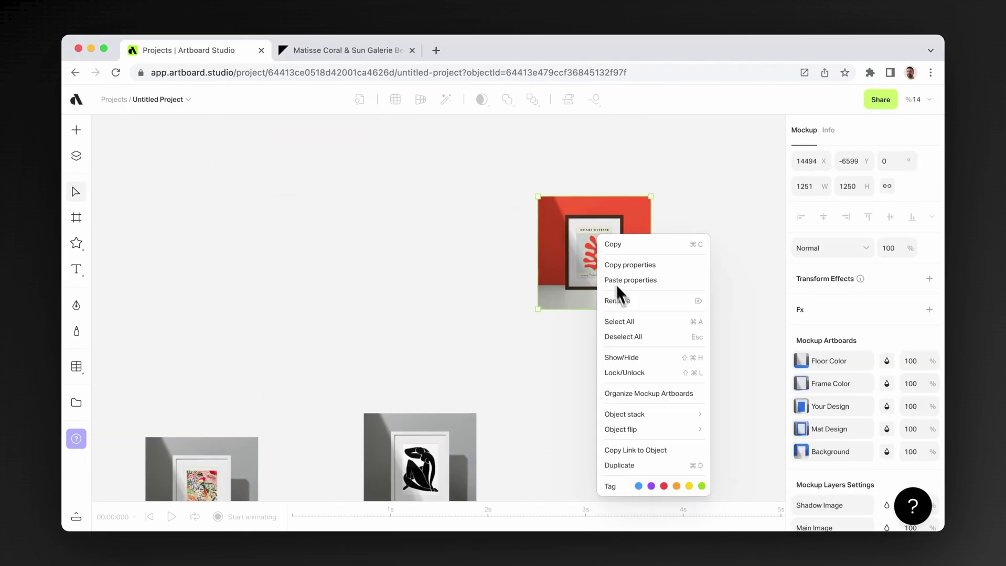
{"action": "left_click", "coordinate": [635, 393]}
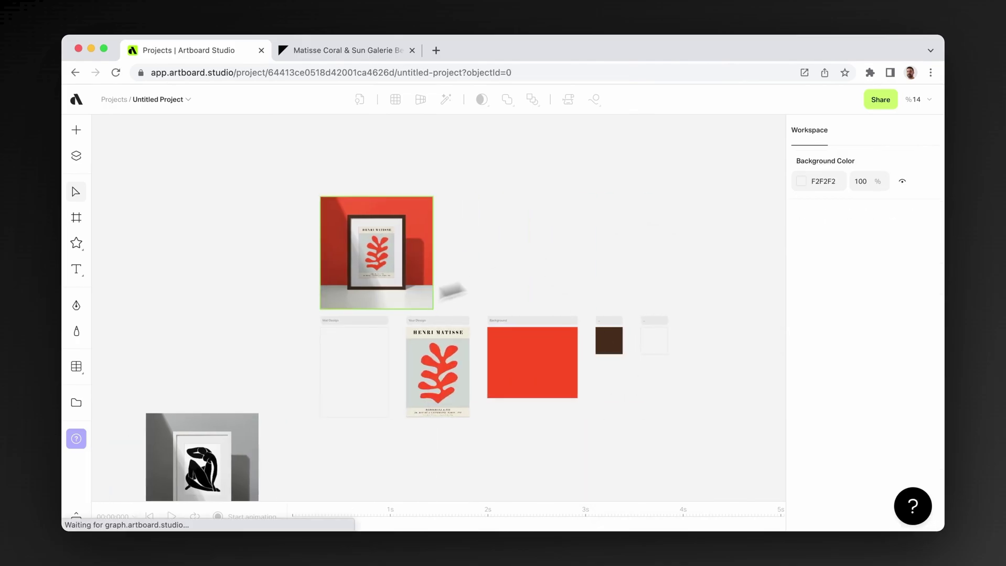
{"action": "left_click", "coordinate": [429, 296]}
Give the Mat Design artboard a grey fill.
{"action": "left_click", "coordinate": [375, 355]}
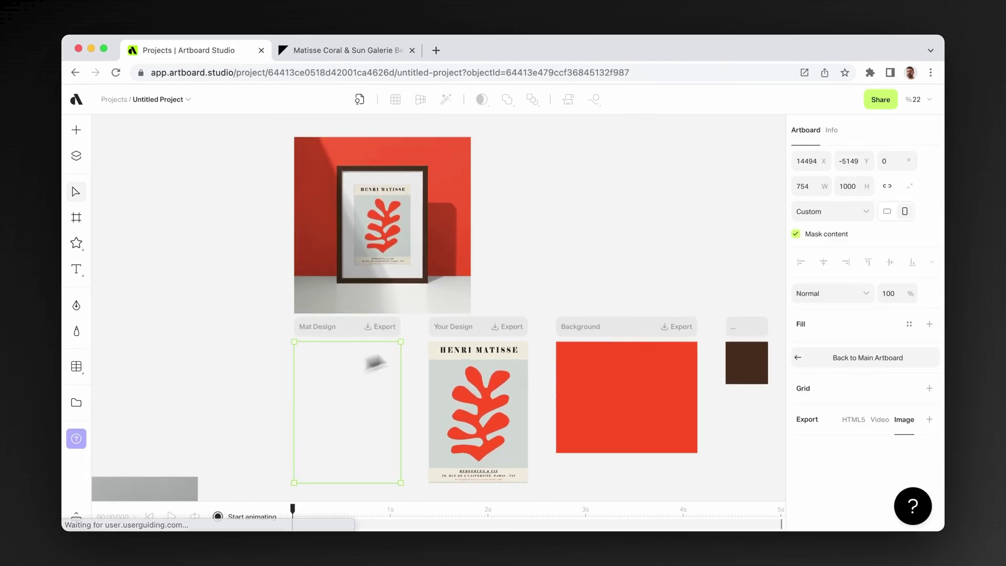
{"action": "left_click", "coordinate": [928, 325]}
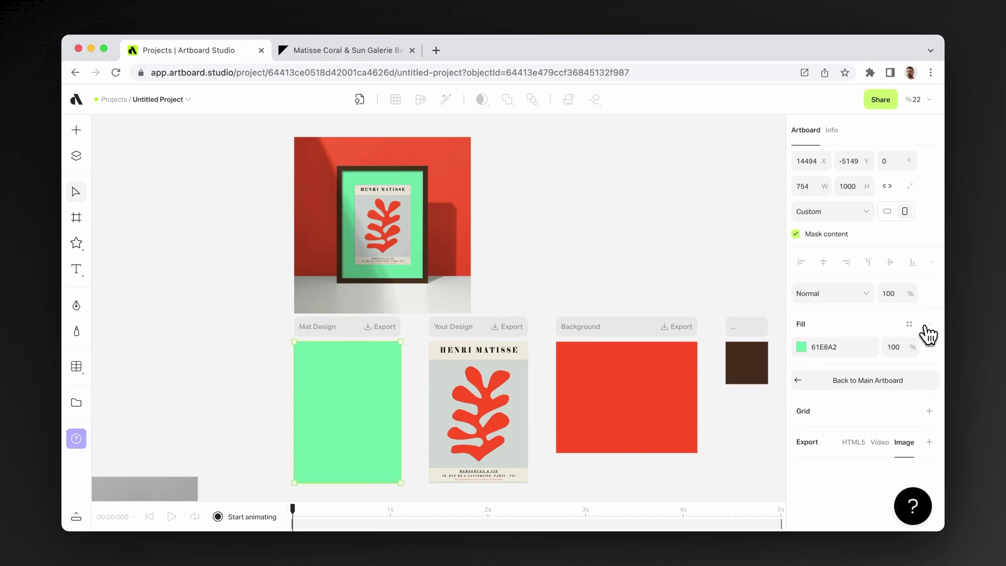
{"action": "left_click", "coordinate": [801, 347]}
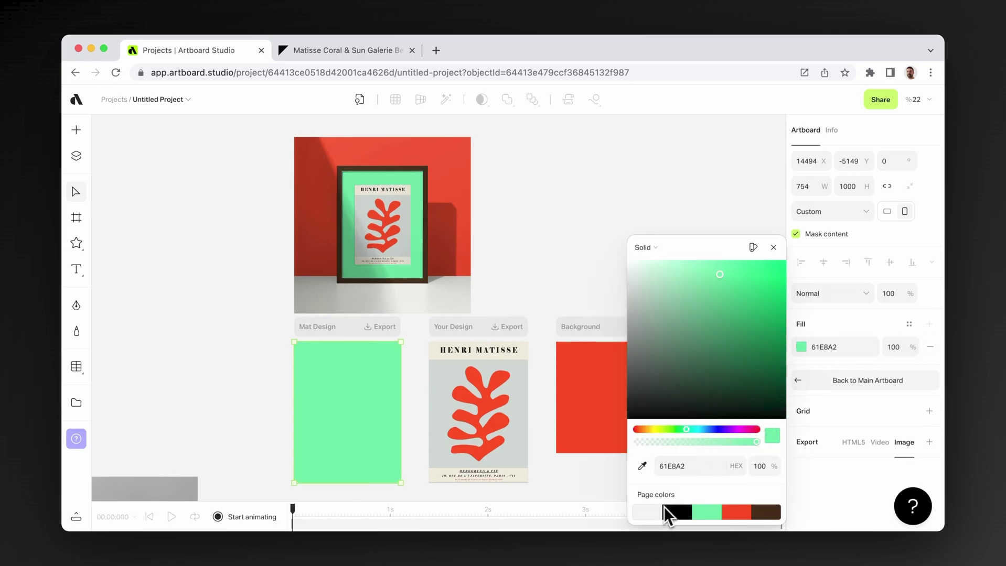
{"action": "mouse_move", "coordinate": [664, 292]}
{"action": "left_mouse_down"}
{"action": "mouse_move", "coordinate": [649, 298]}
{"action": "mouse_move", "coordinate": [671, 353]}
{"action": "mouse_move", "coordinate": [602, 369]}
{"action": "mouse_move", "coordinate": [621, 328]}
{"action": "left_mouse_up"}
{"action": "left_click", "coordinate": [773, 247]}
{"action": "left_click", "coordinate": [583, 250]}
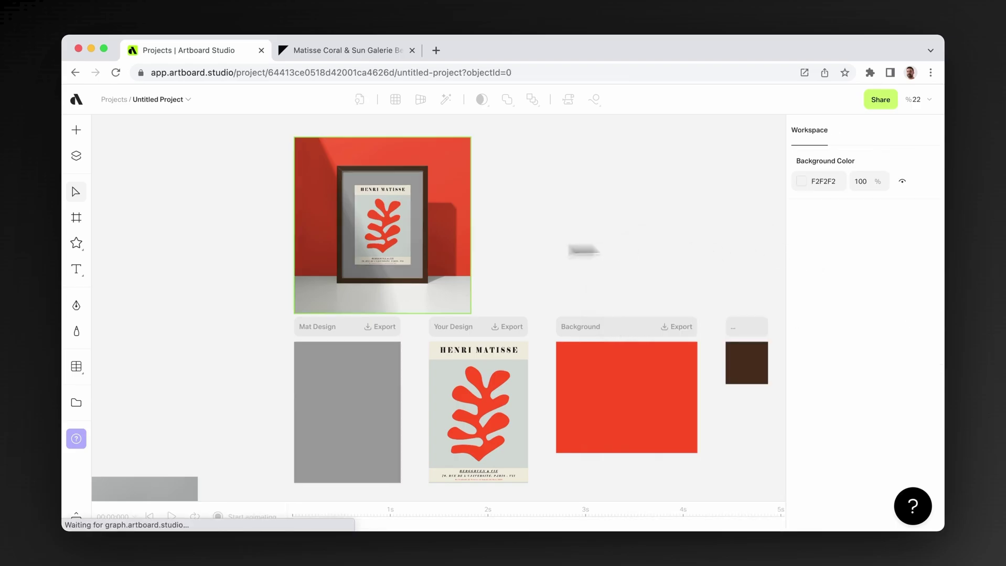
{"action": "scroll", "coordinate": [424, 237], "scroll_direction": "down", "scroll_amount": 5}
Check the red Matisse mockup, then zoom out to 1% to view the whole project.
{"action": "left_click", "coordinate": [423, 237]}
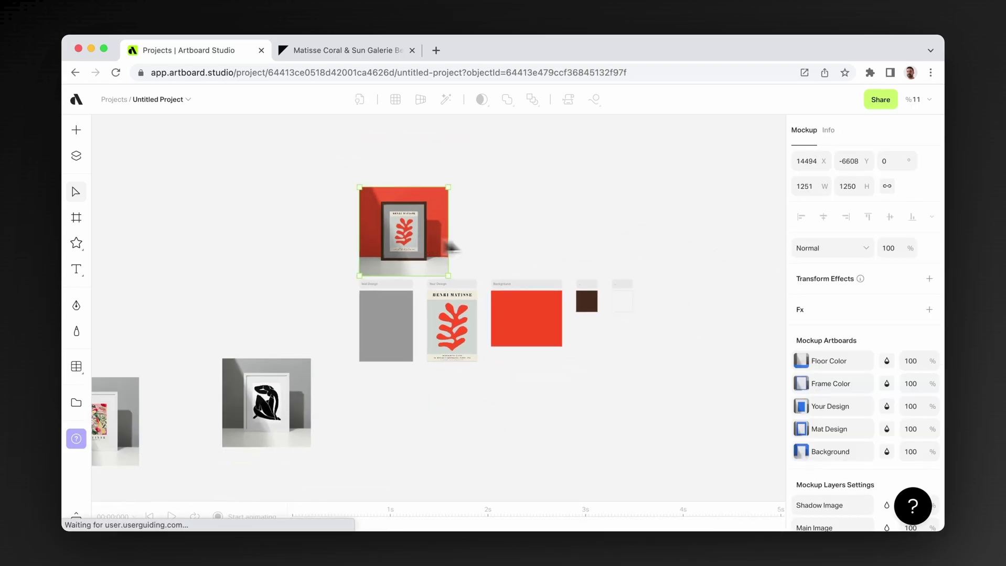
{"action": "left_click", "coordinate": [506, 238]}
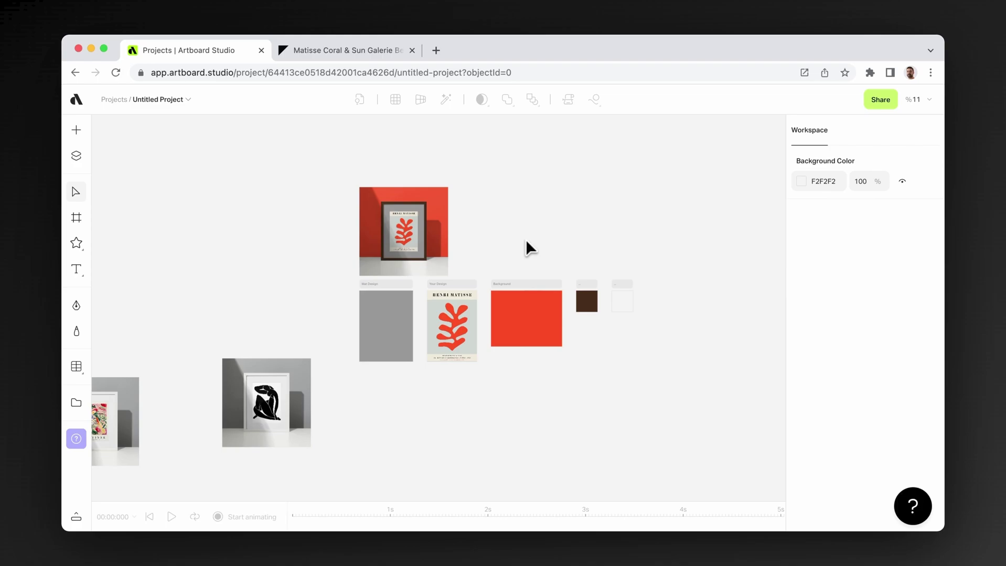
{"action": "key", "text": "shift+1"}
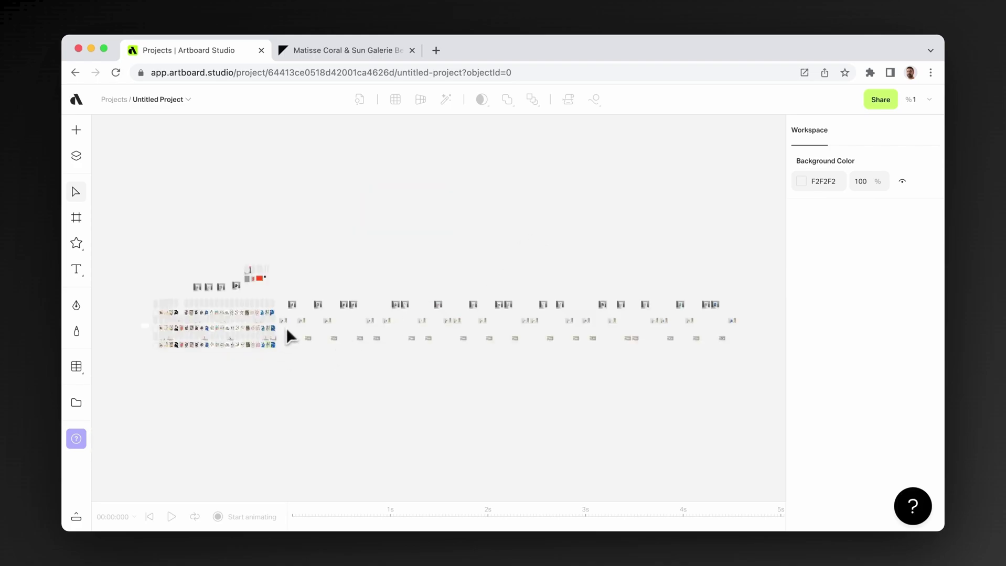